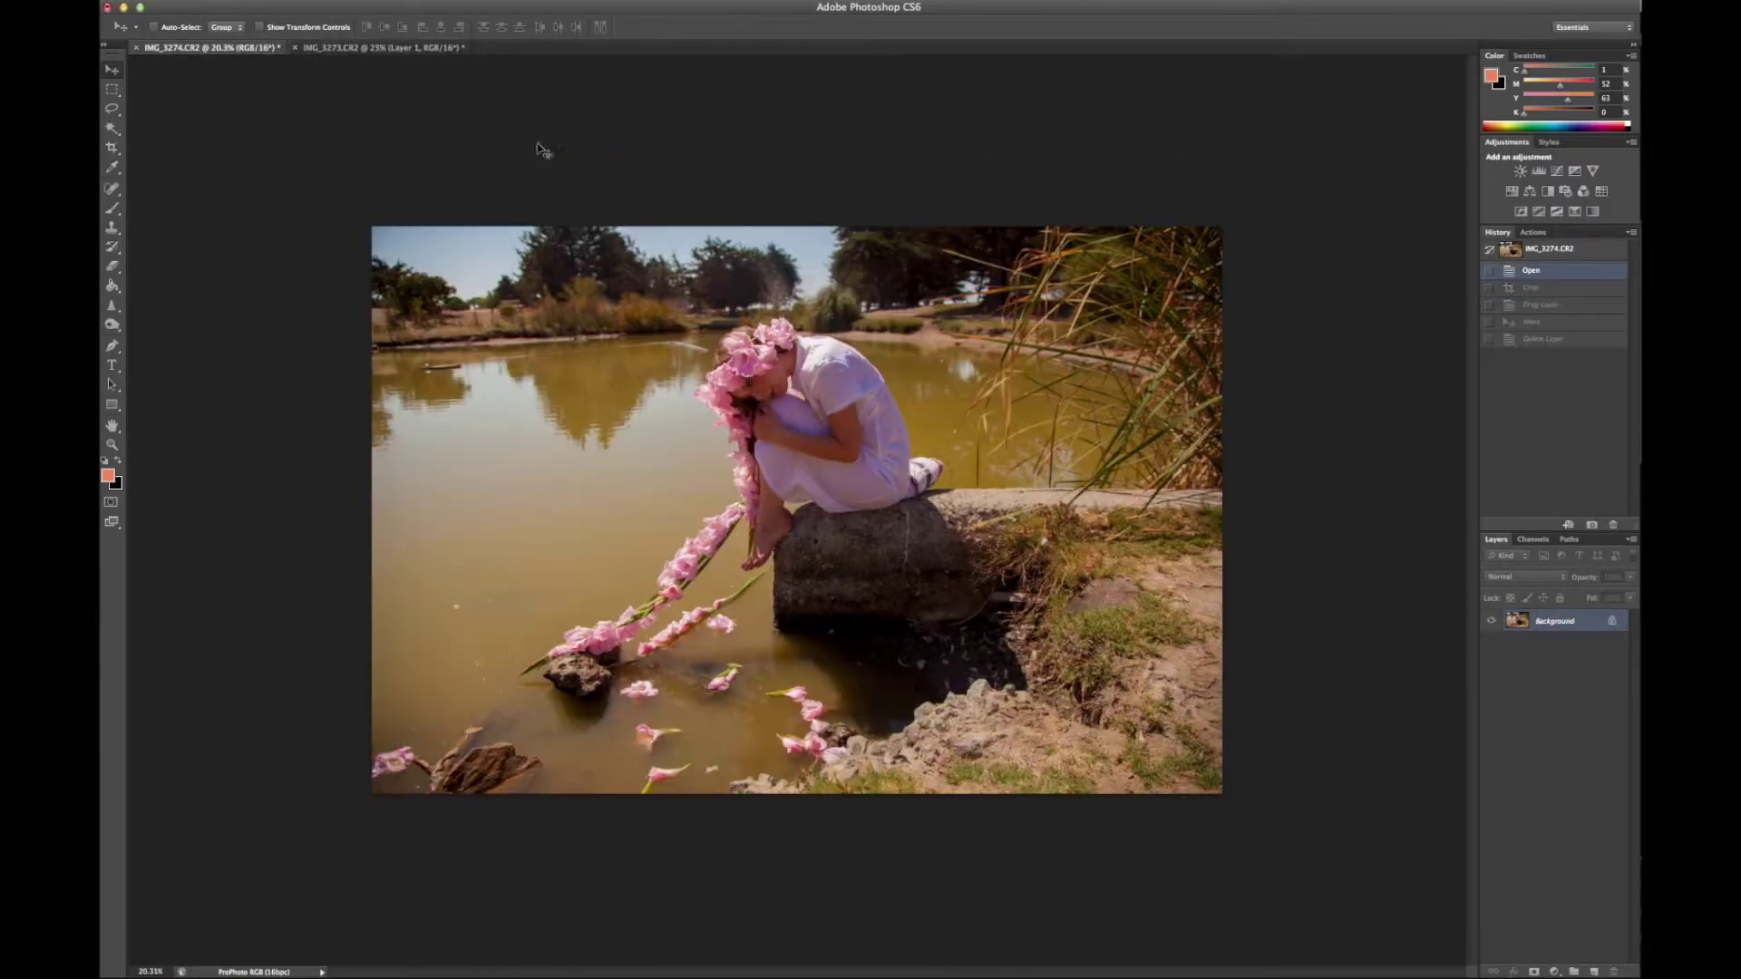
Extend the canvas upward and place IMG_3273 as Layer 1, stretched taller.
key("c")
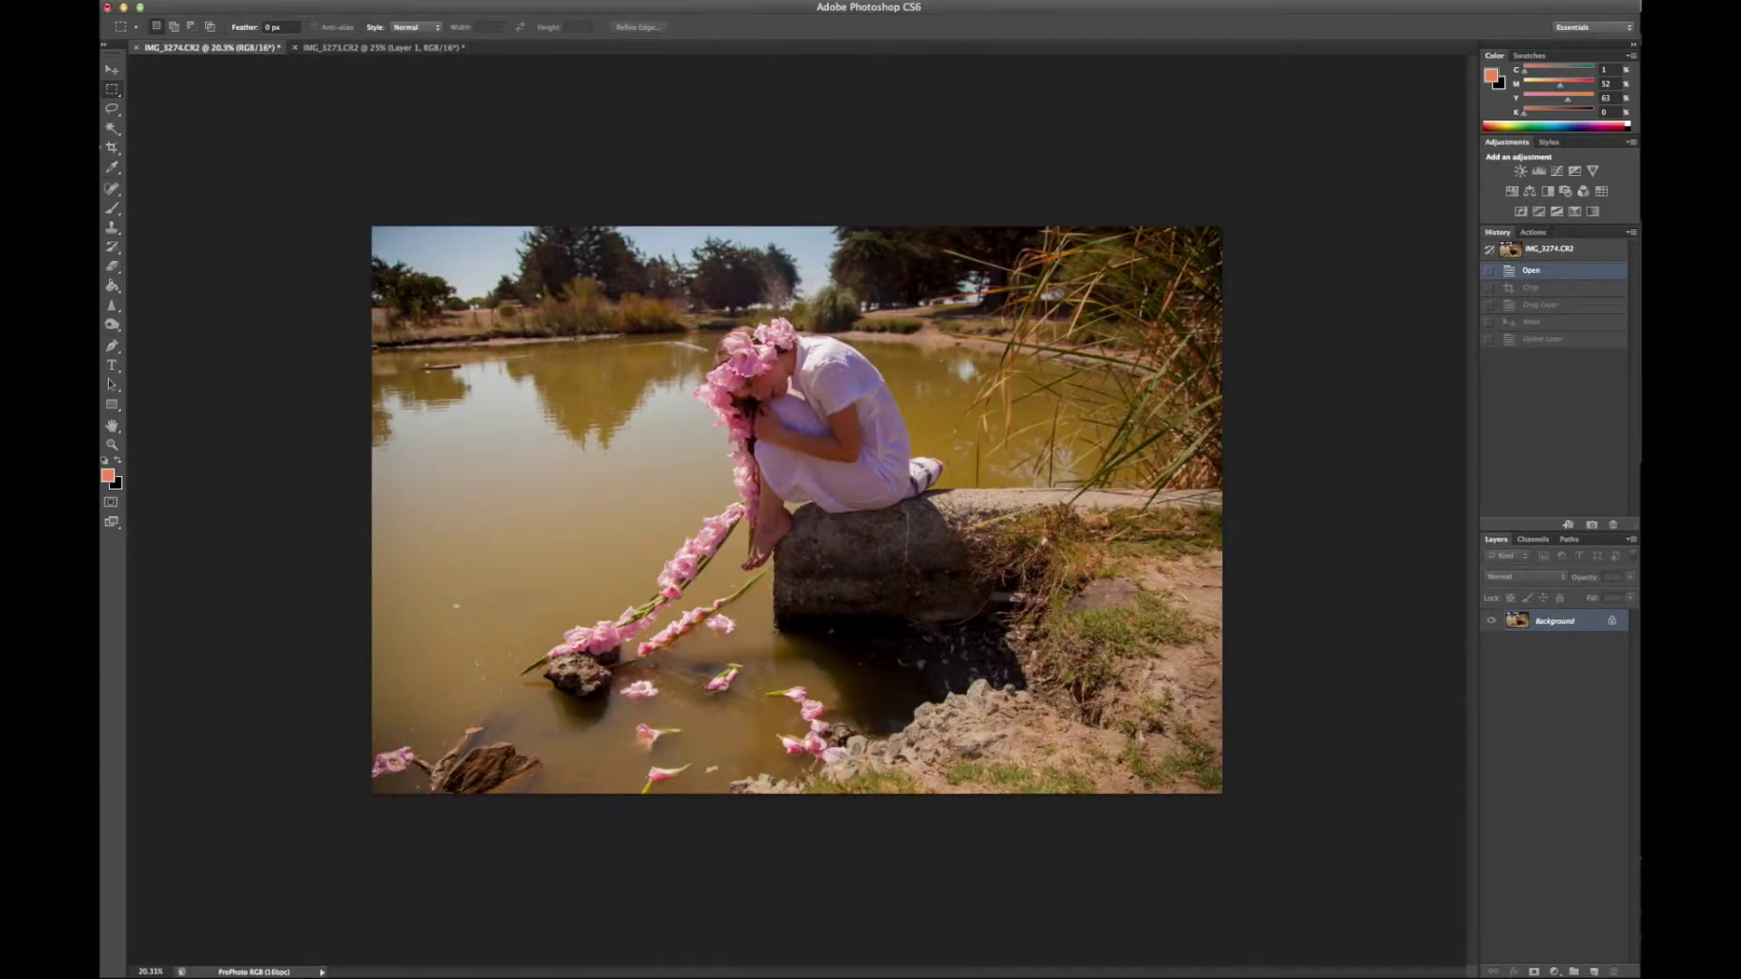
left_click_drag(797, 227, 797, 110)
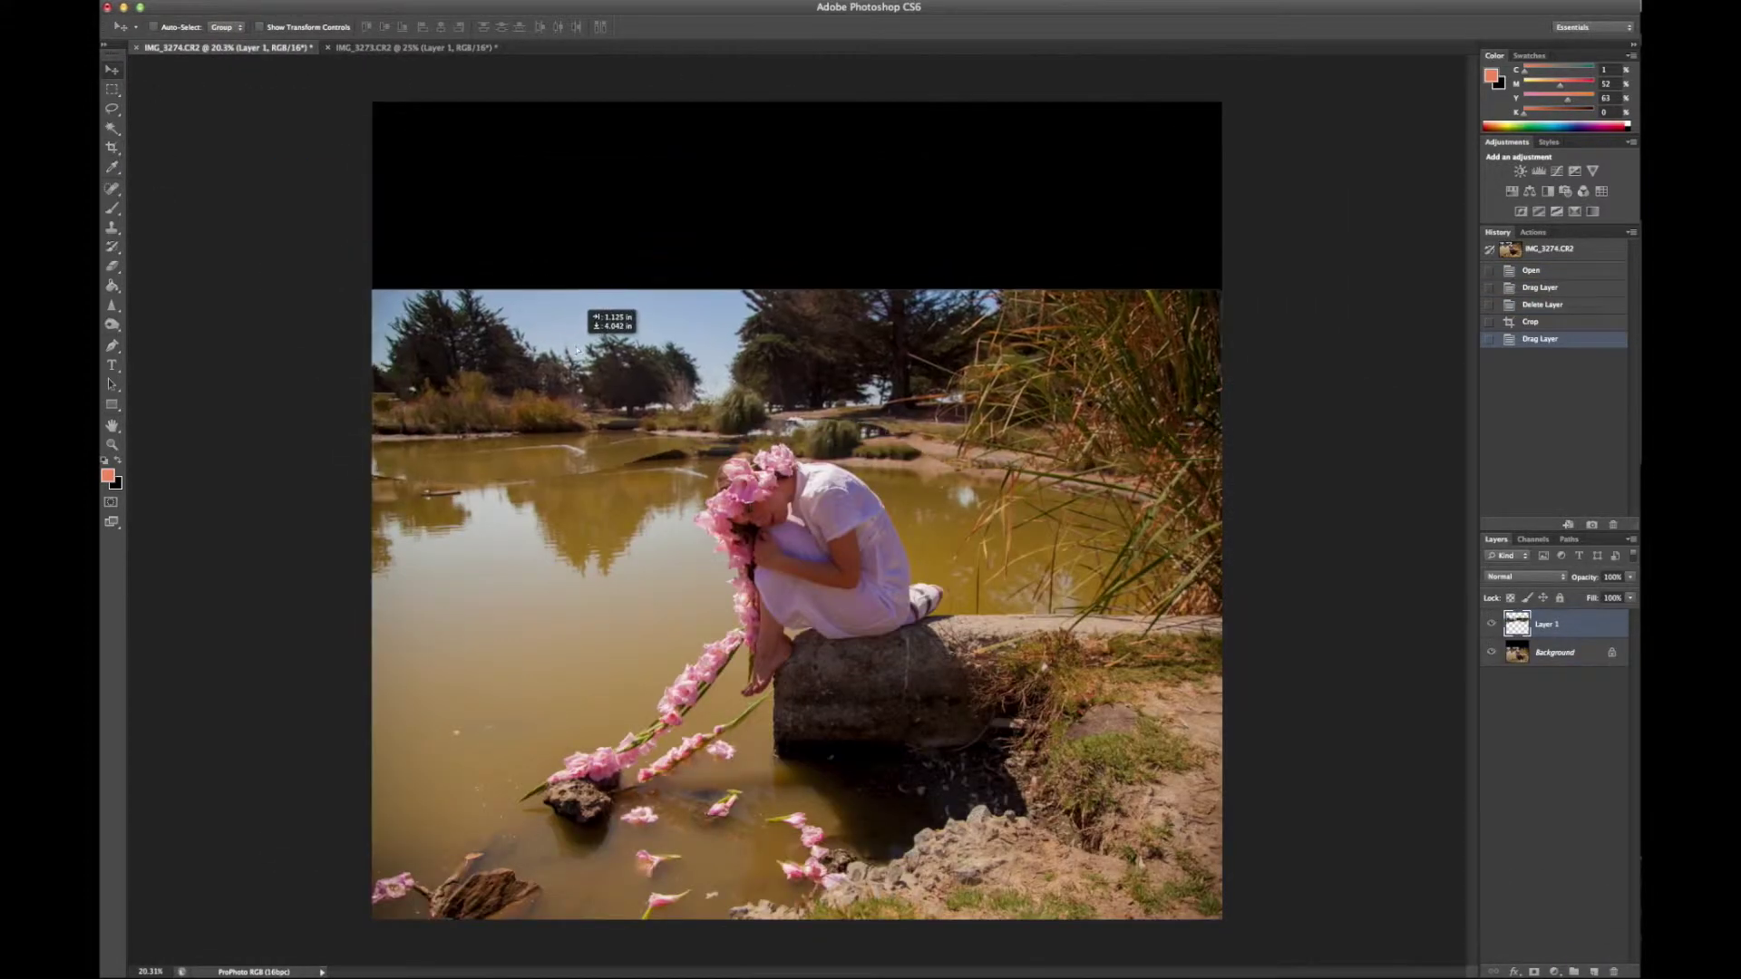
mouse_move(409, 183)
left_mouse_down()
mouse_move(814, 305)
mouse_move(813, 272)
left_mouse_up()
key("Return")
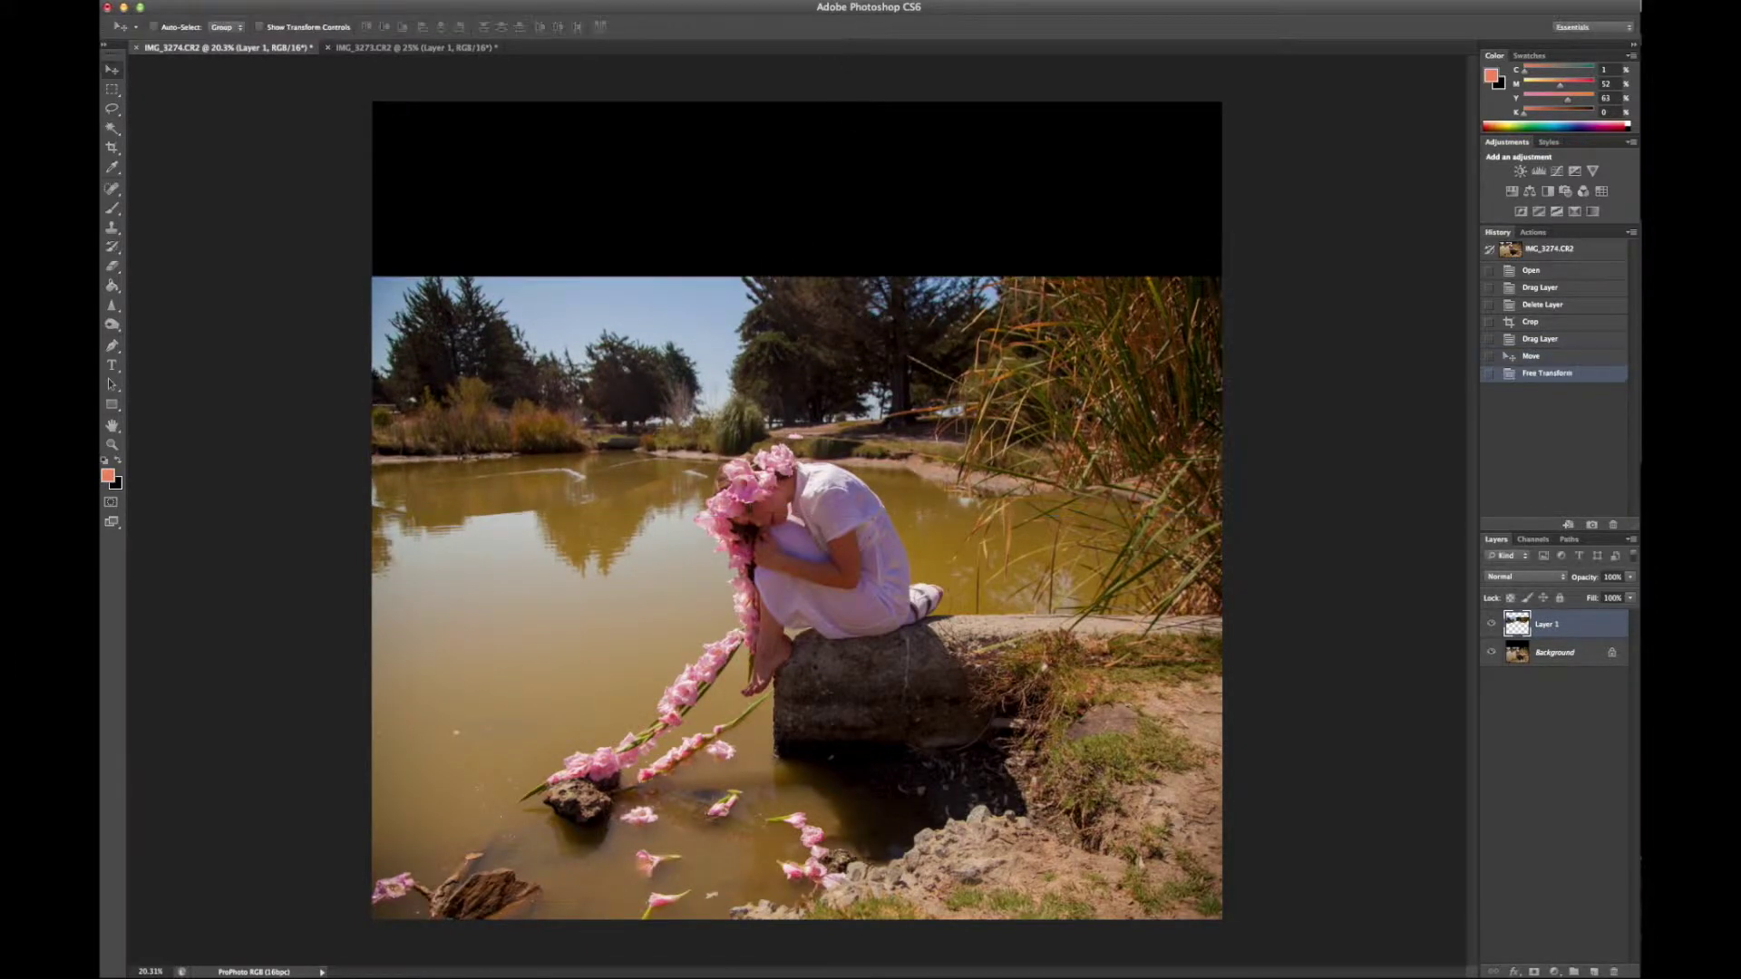
Add a layer mask to Layer 1 and paint it with a default-colour brush to reveal the water.
left_click(1533, 971)
key("b")
key("d")
key("bracketright")
key("bracketright")
key("bracketright")
left_click_drag(454, 503, 654, 497)
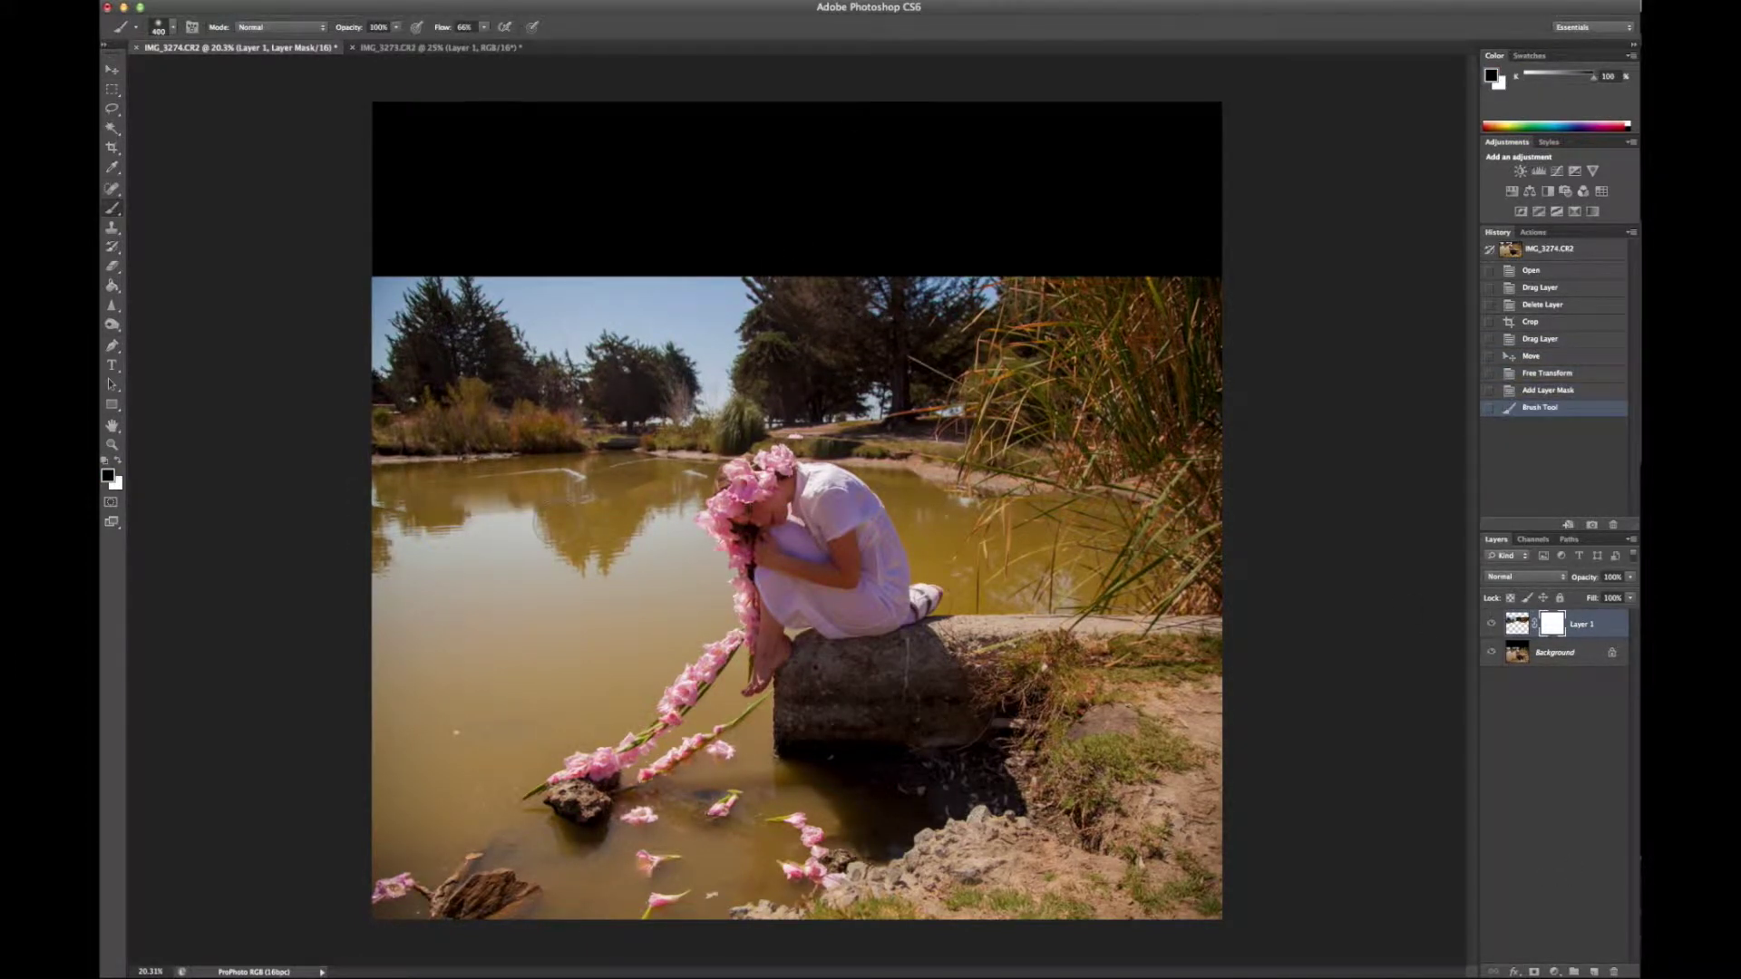
Paint Layer 1's mask to blend the two shots, hiding the pink blob along the shore.
left_click(1071, 523)
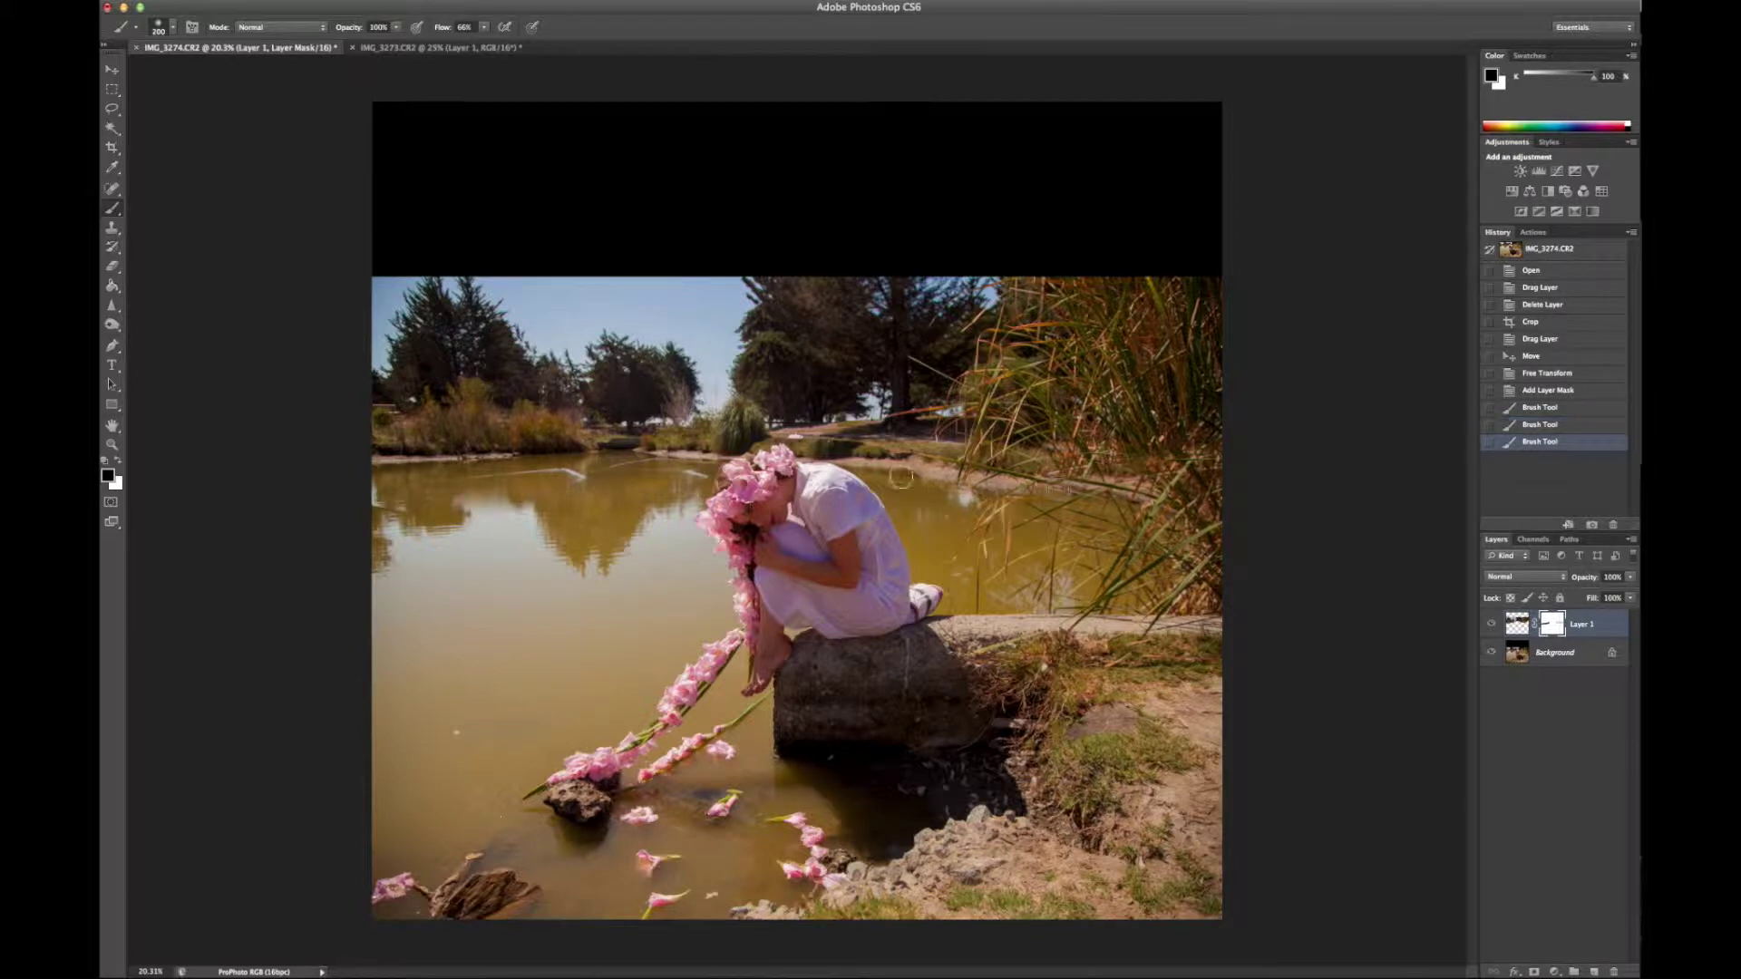
left_click(913, 481)
scroll(1133, 544, "up", 5)
left_click(928, 393)
scroll(927, 393, "left", 10)
left_click(932, 233)
scroll(932, 233, "up", 2)
left_click(876, 386)
key("bracketleft")
key("bracketleft")
key("bracketleft")
mouse_move(762, 363)
left_mouse_down()
mouse_move(653, 340)
mouse_move(407, 414)
left_mouse_up()
Refine the mask along the image's left edge, undoing a bad stroke.
scroll(407, 414, "left", 4)
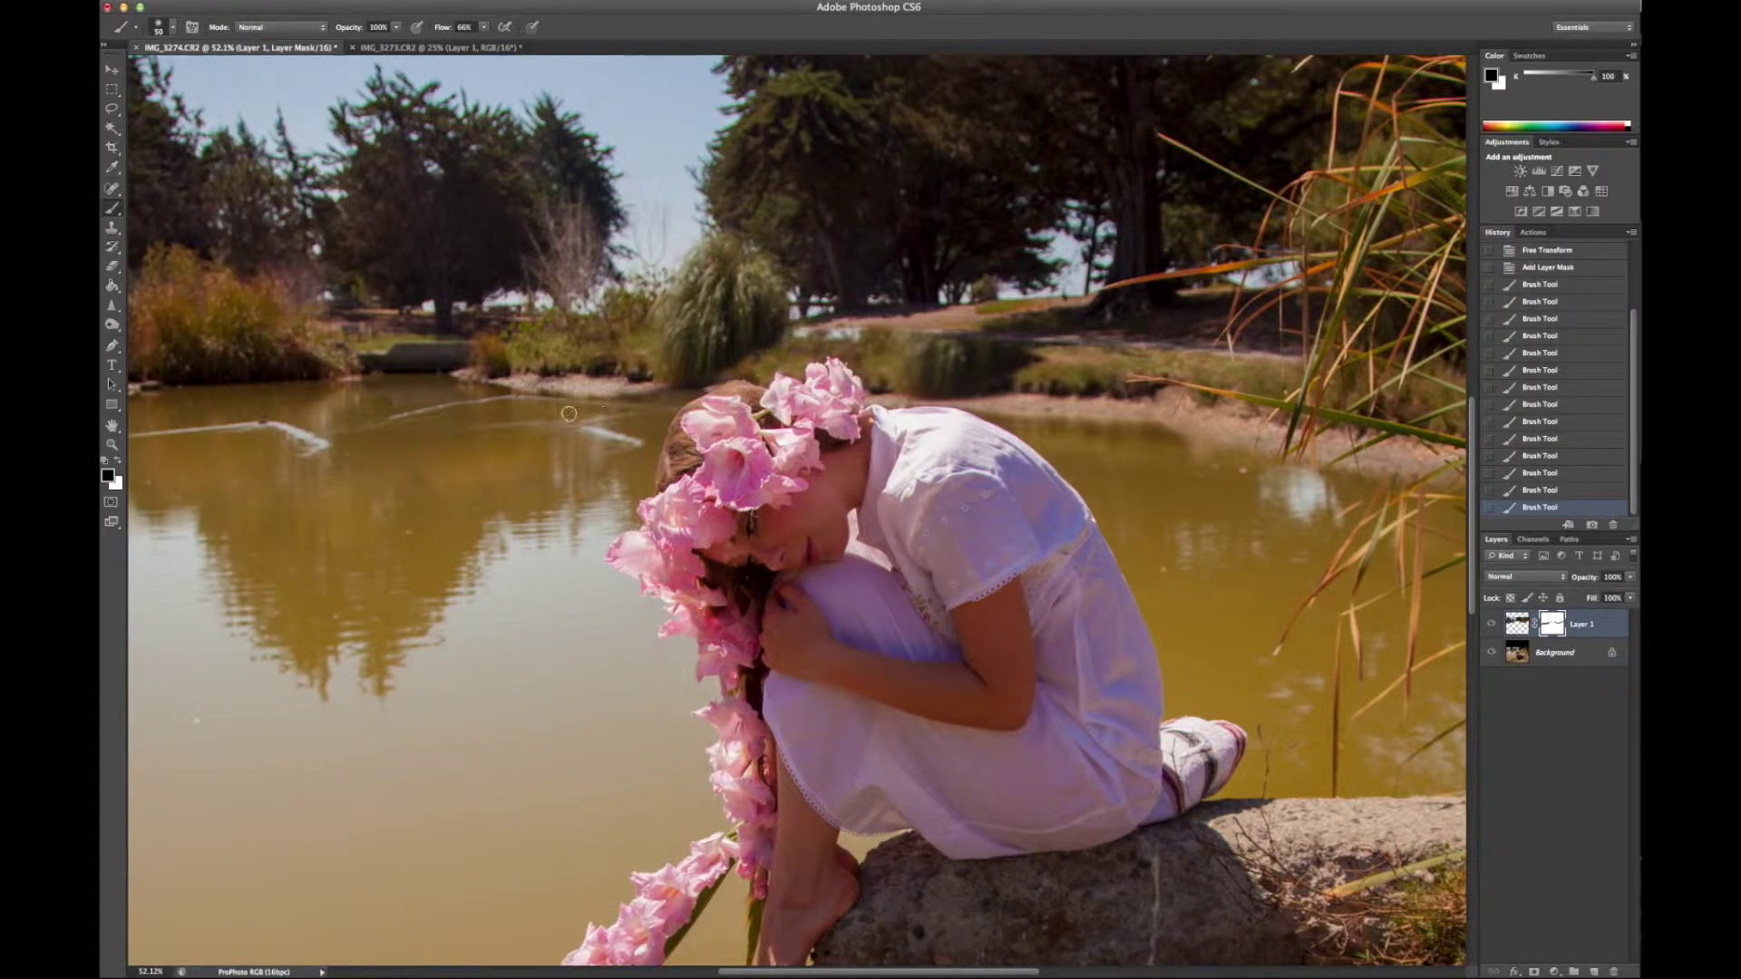
scroll(477, 505, "left", 10)
key("bracketright")
key("bracketright")
key("bracketright")
key("ctrl+z")
mouse_move(272, 505)
left_mouse_down()
mouse_move(317, 490)
mouse_move(322, 512)
left_mouse_up()
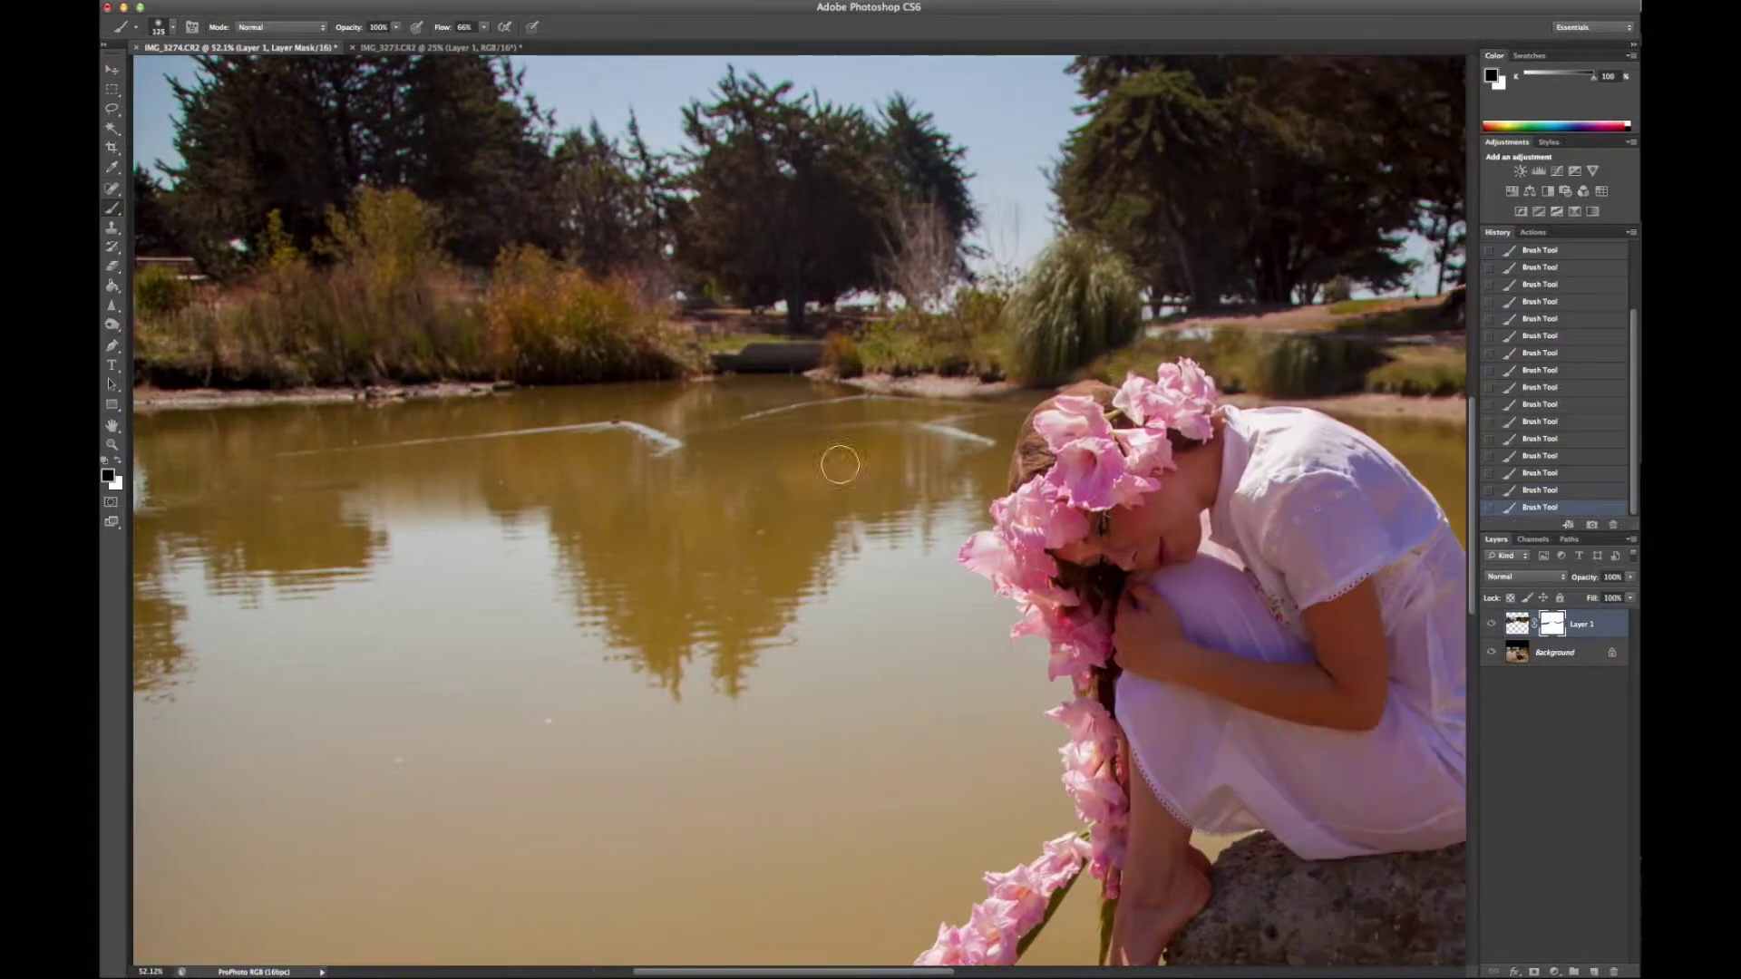
scroll(836, 459, "right", 5)
scroll(836, 458, "right", 10)
left_click(118, 462)
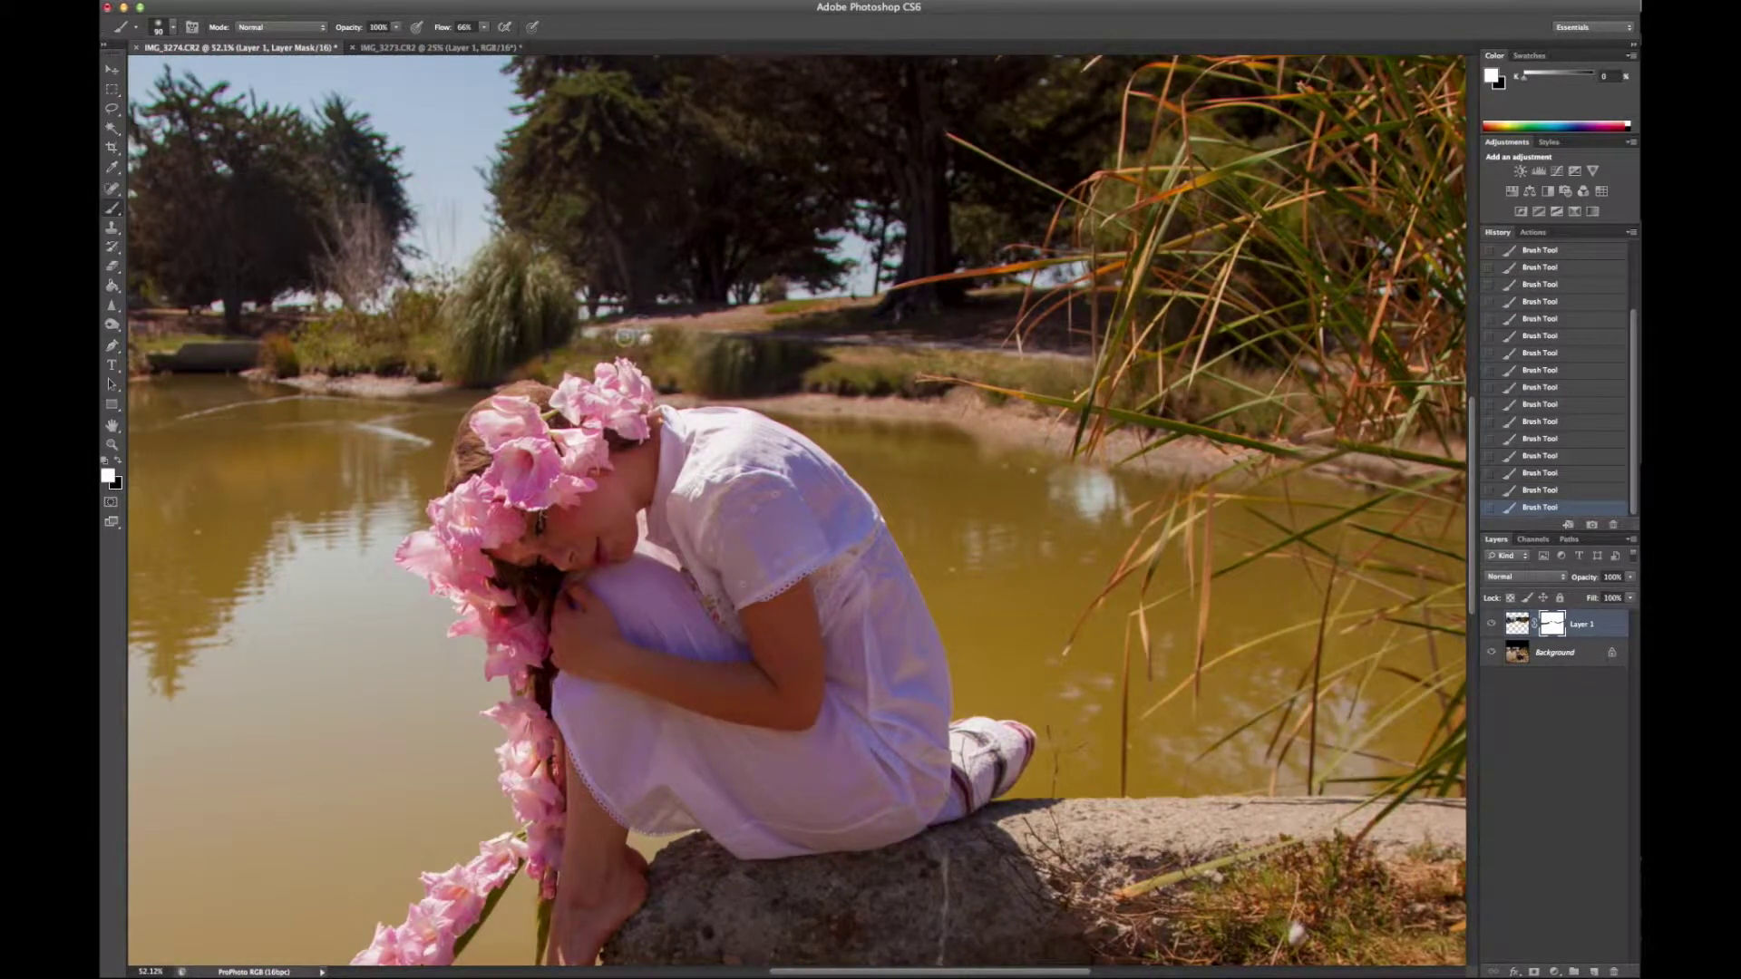
scroll(992, 452, "right", 5)
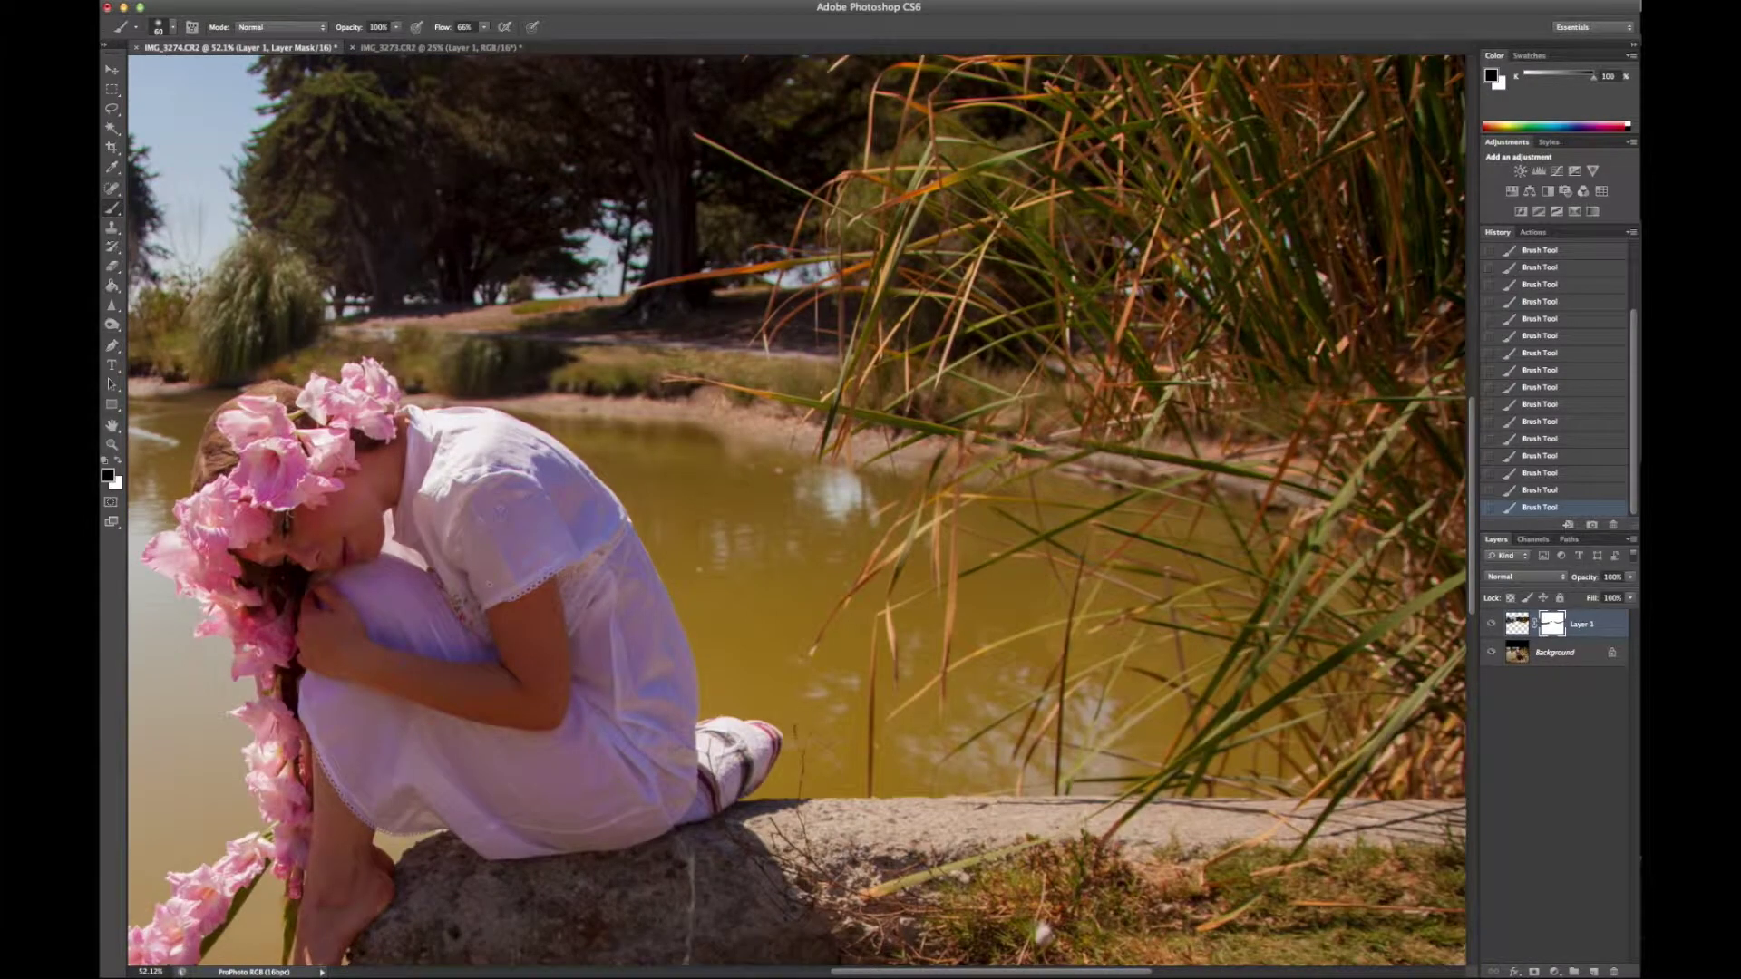
scroll(979, 436, "right", 3)
key("x")
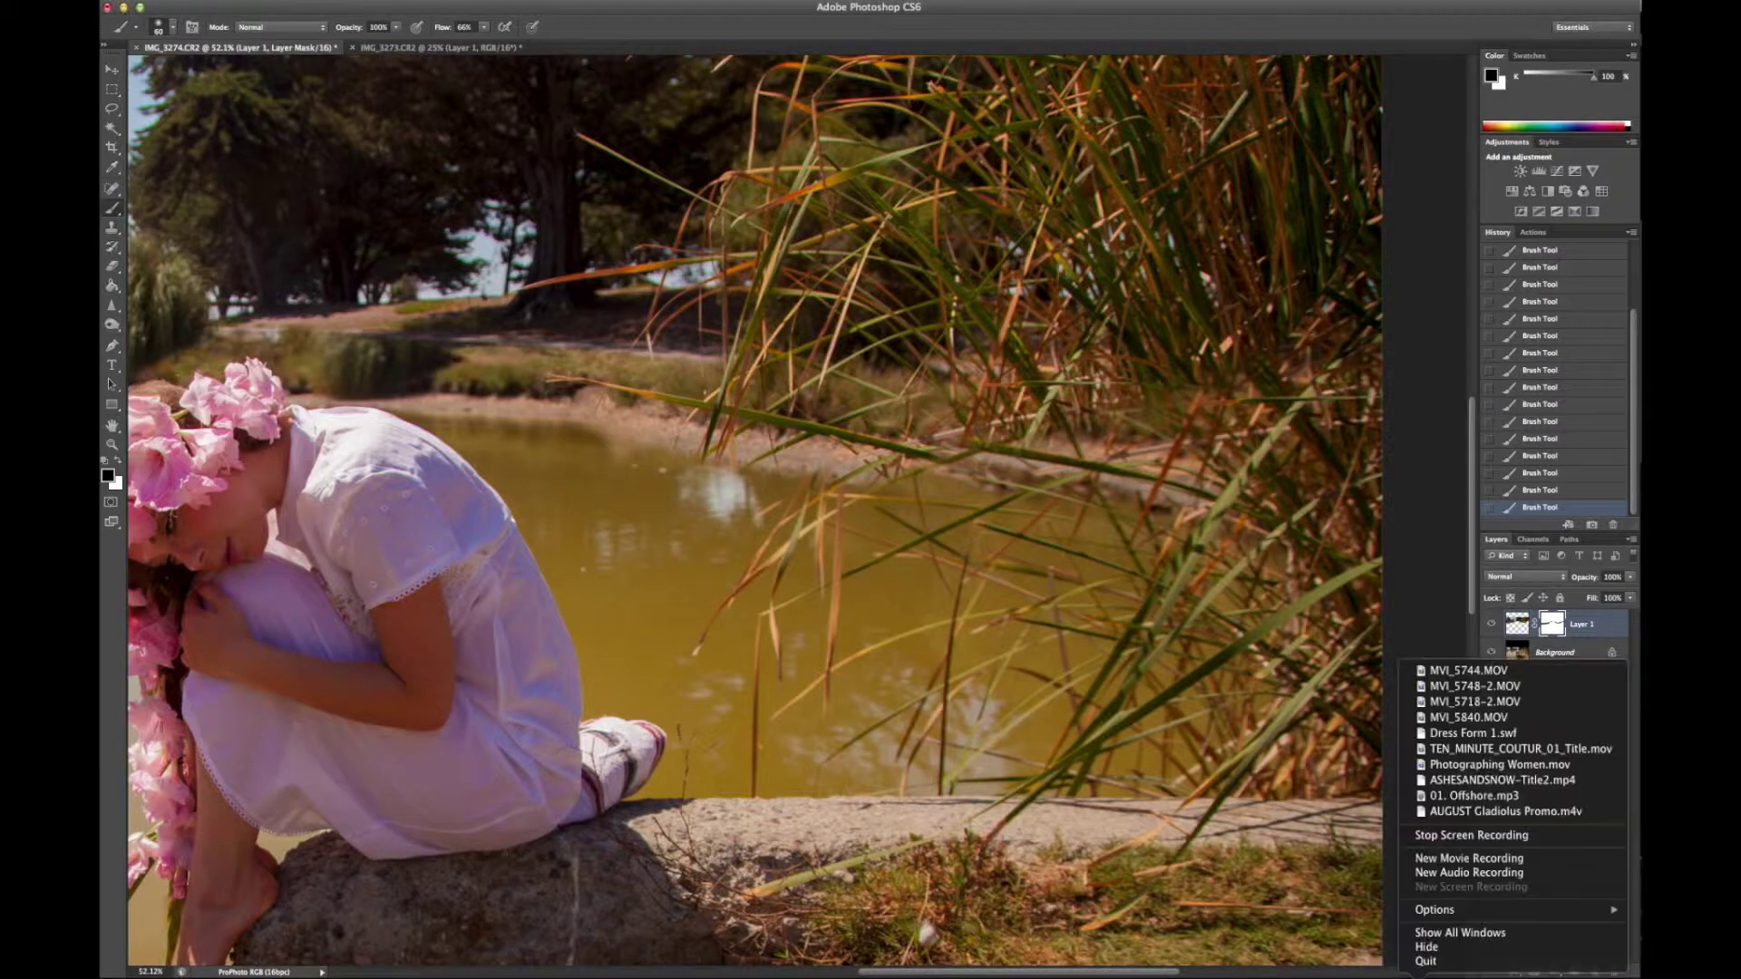
Crop the canvas back to the photo using an unconstrained crop.
key("z")
scroll(764, 497, "down", 3)
left_click(132, 2)
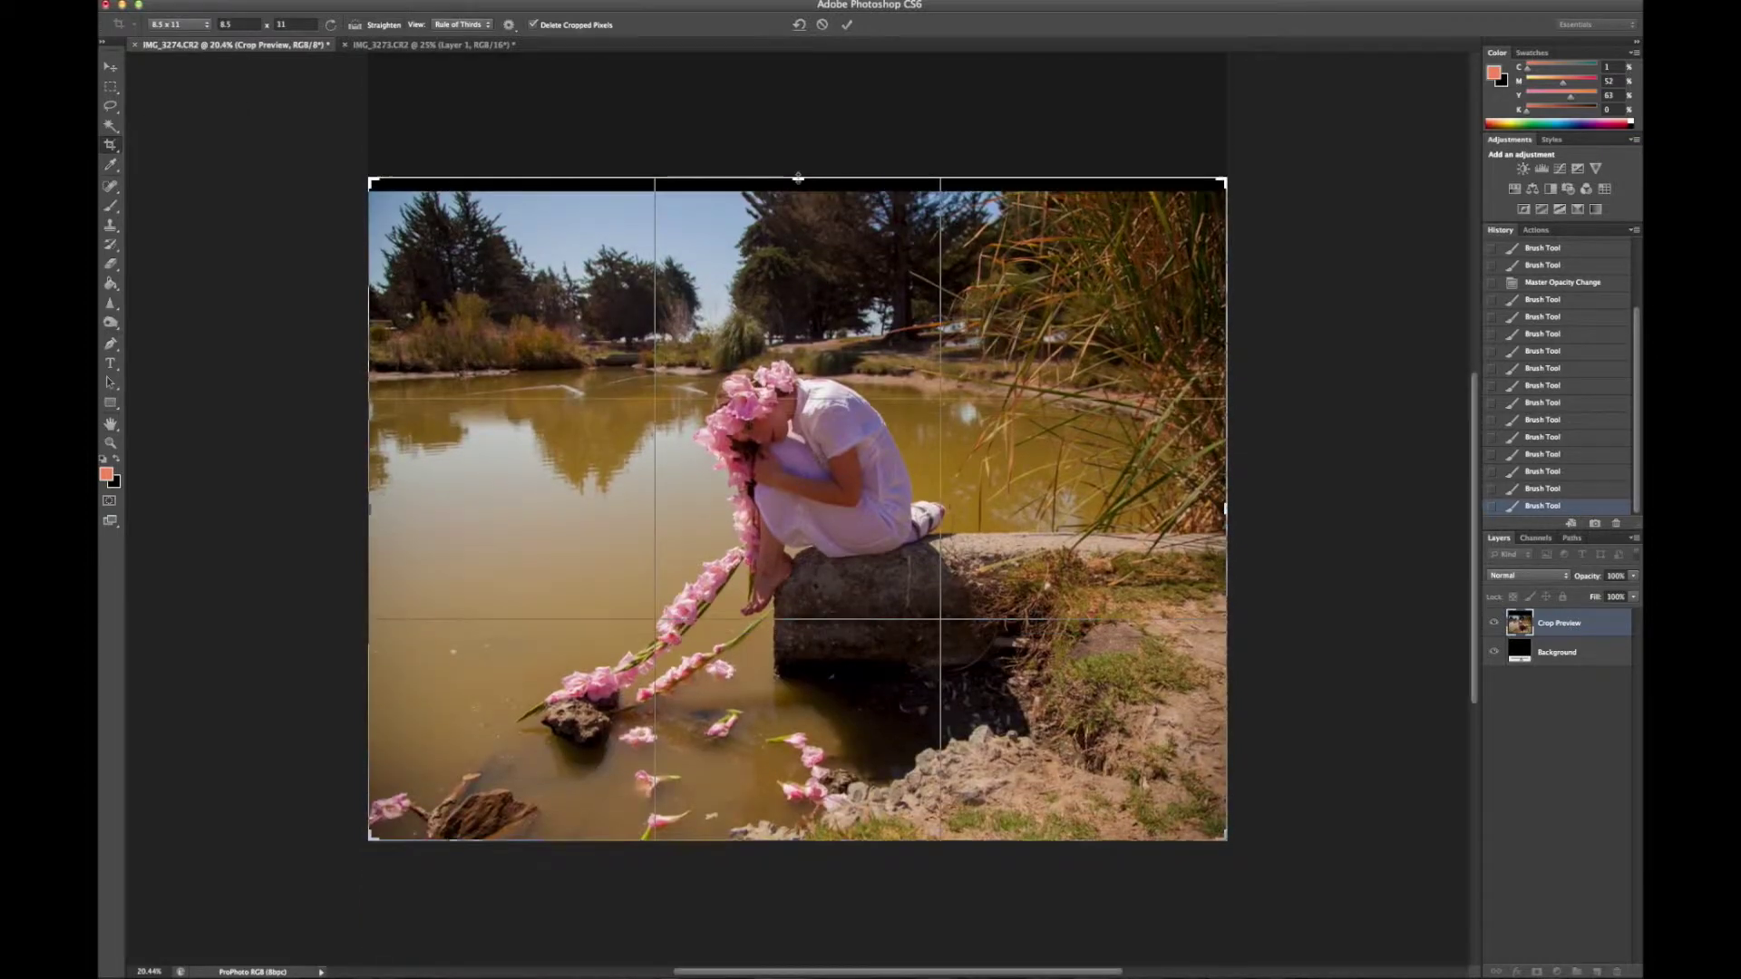
left_click(178, 25)
key("Return")
left_click(110, 68)
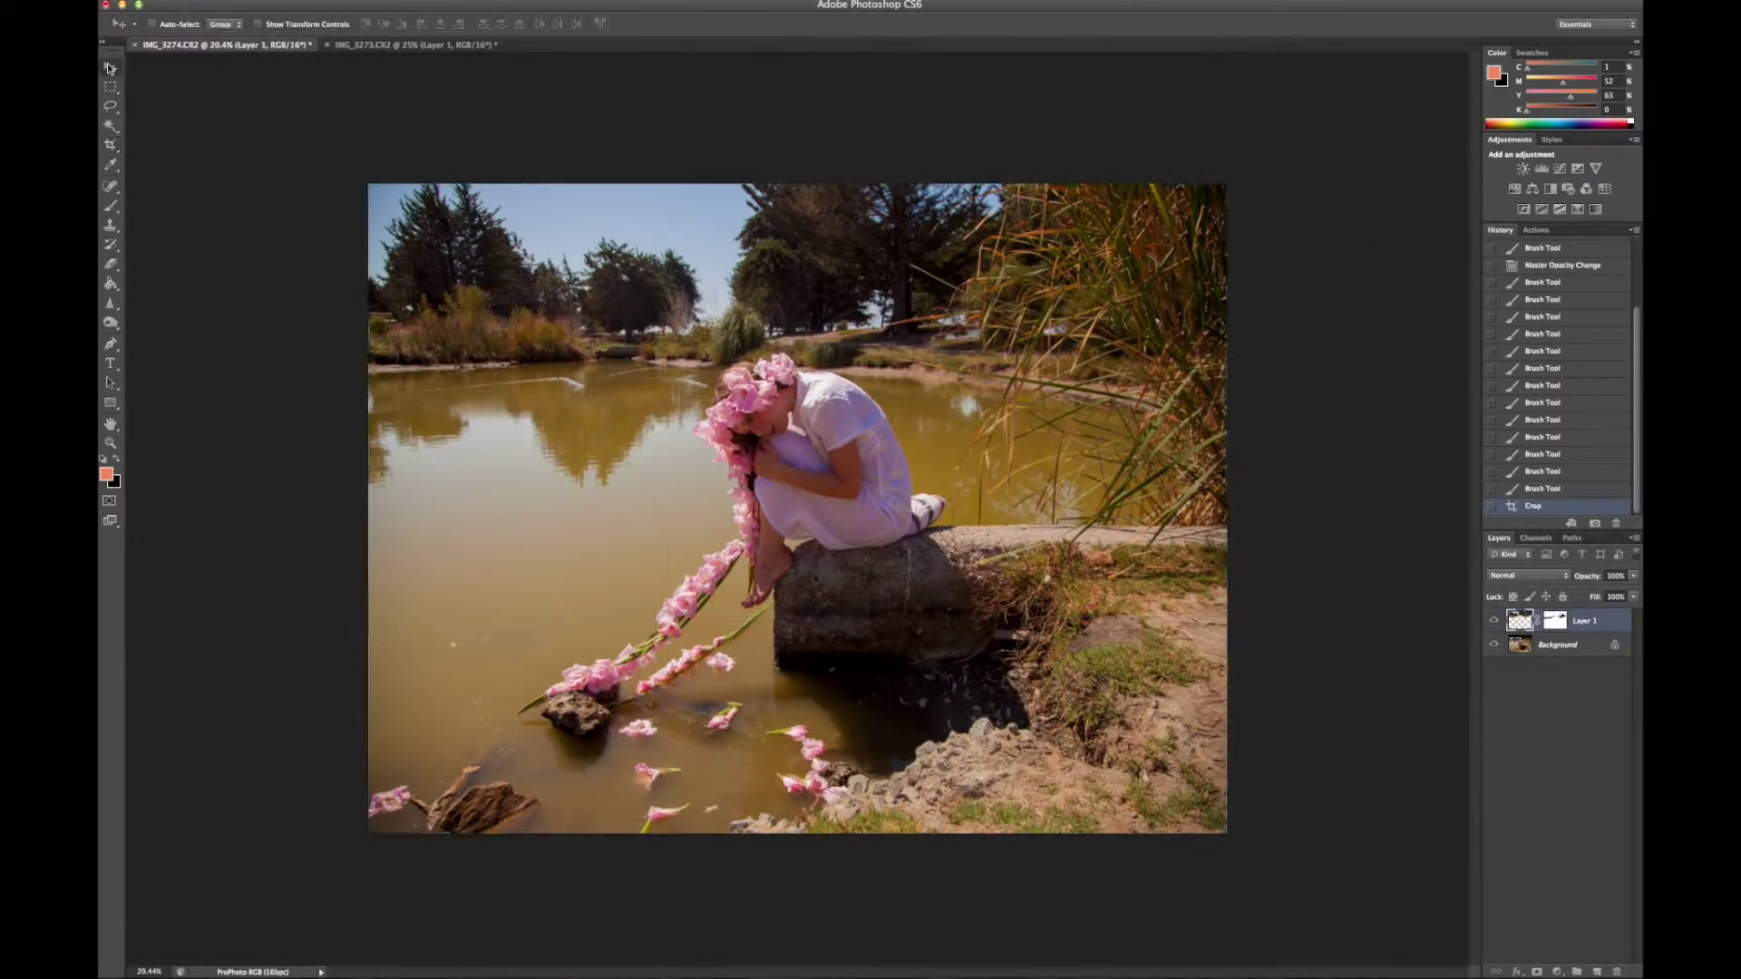
Stamp all visible layers into Layer 2 and spot-heal three specks in the water.
key("ctrl+shift+alt+e")
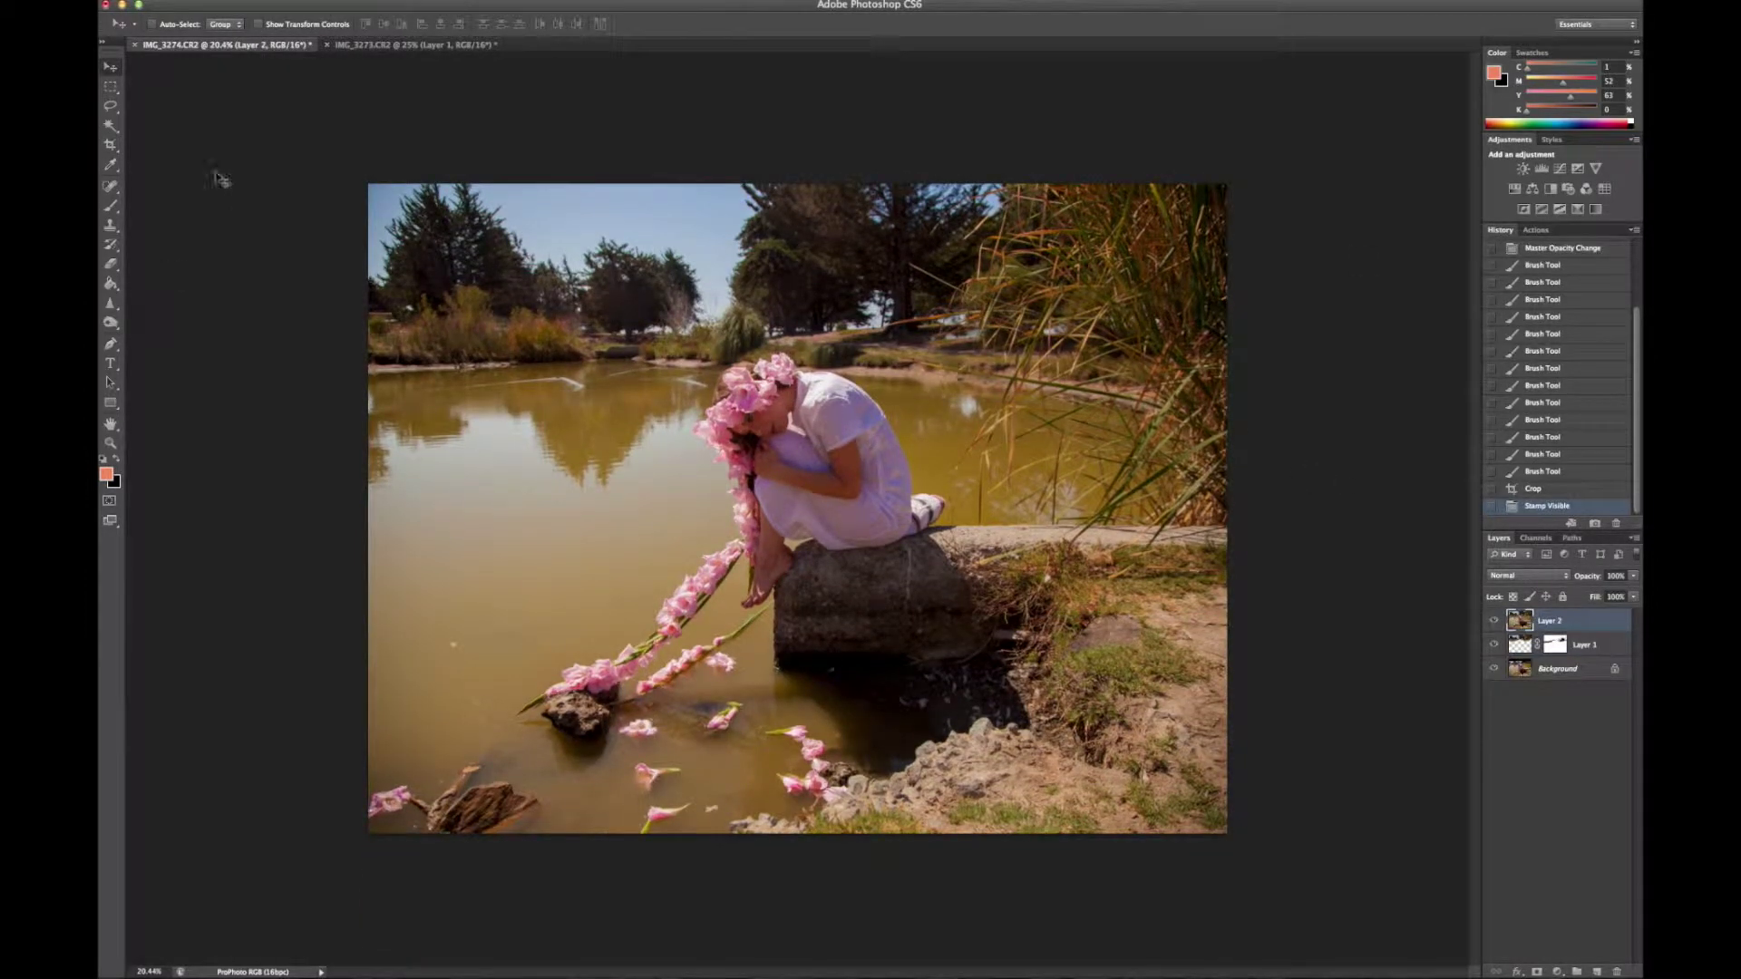
key("z")
left_click_drag(639, 261, 717, 263)
key("j")
left_click(825, 667)
left_click(810, 680)
left_click(796, 693)
Remove the wake line on the water with Clone Stamp and Spot Healing.
left_click_drag(698, 671, 509, 624)
key("ctrl+alt+z")
key("ctrl+alt+z")
key("s")
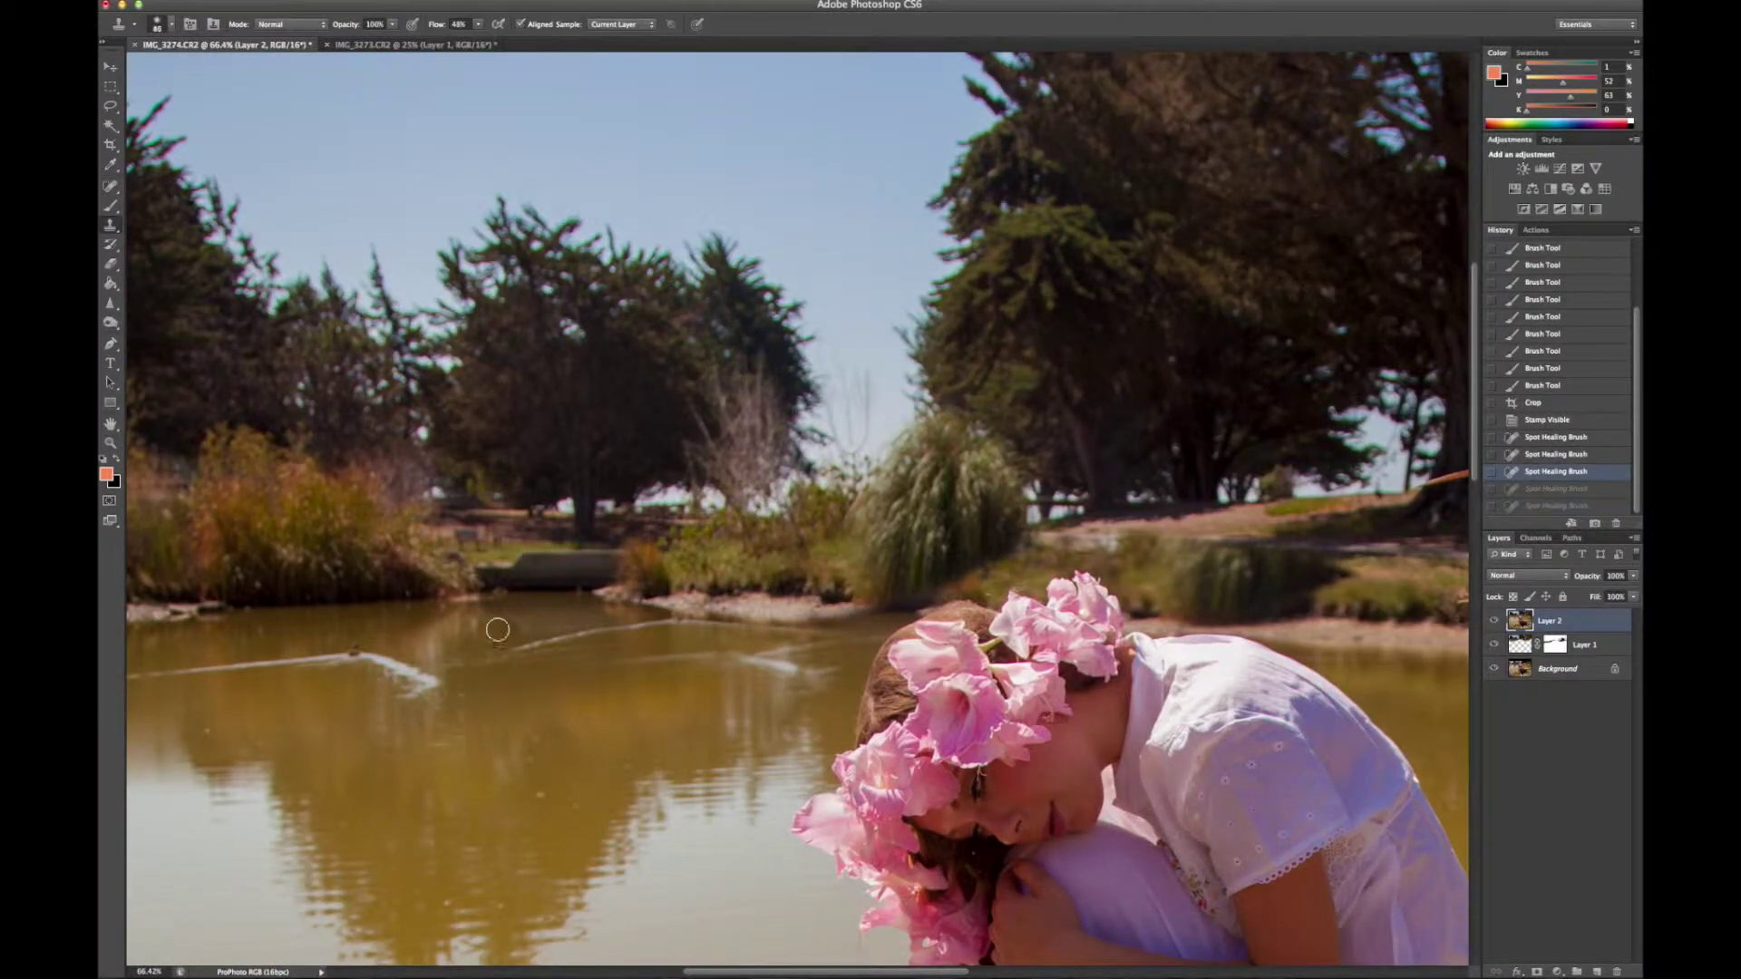
left_click_drag(498, 629, 854, 663)
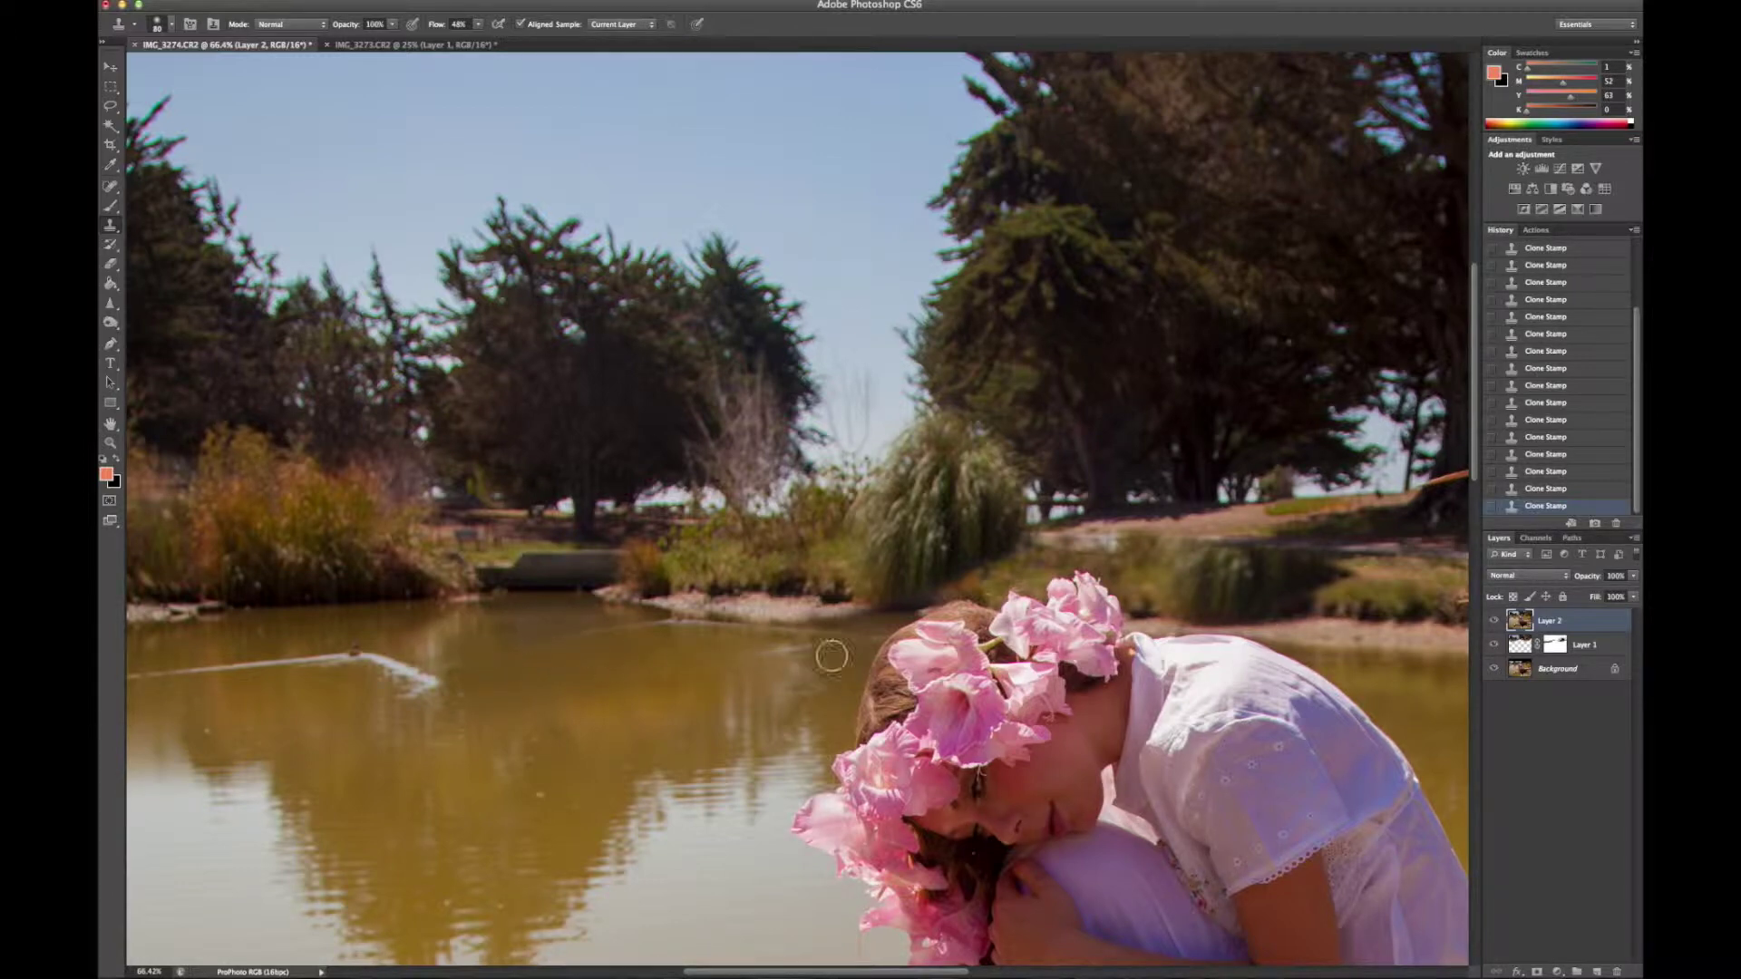
scroll(463, 207, "down", 5)
scroll(463, 208, "left", 5)
key("j")
left_click(842, 265)
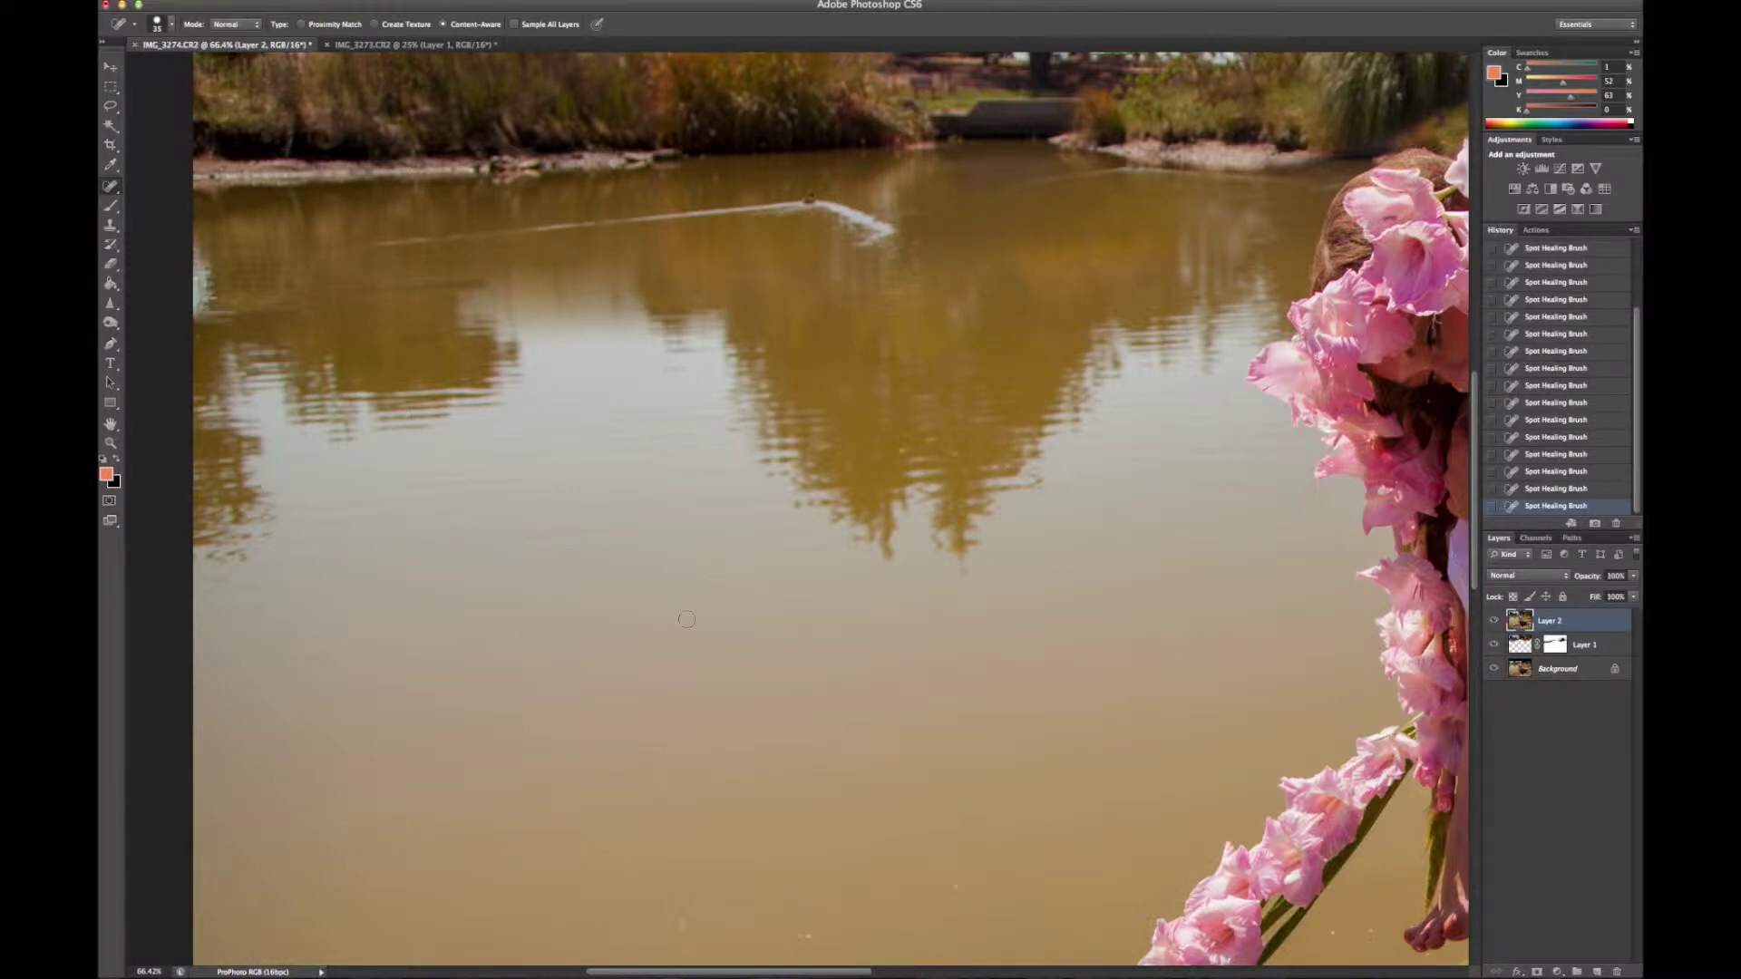
Heal away two feather specks in the dark water.
scroll(686, 620, "down", 5)
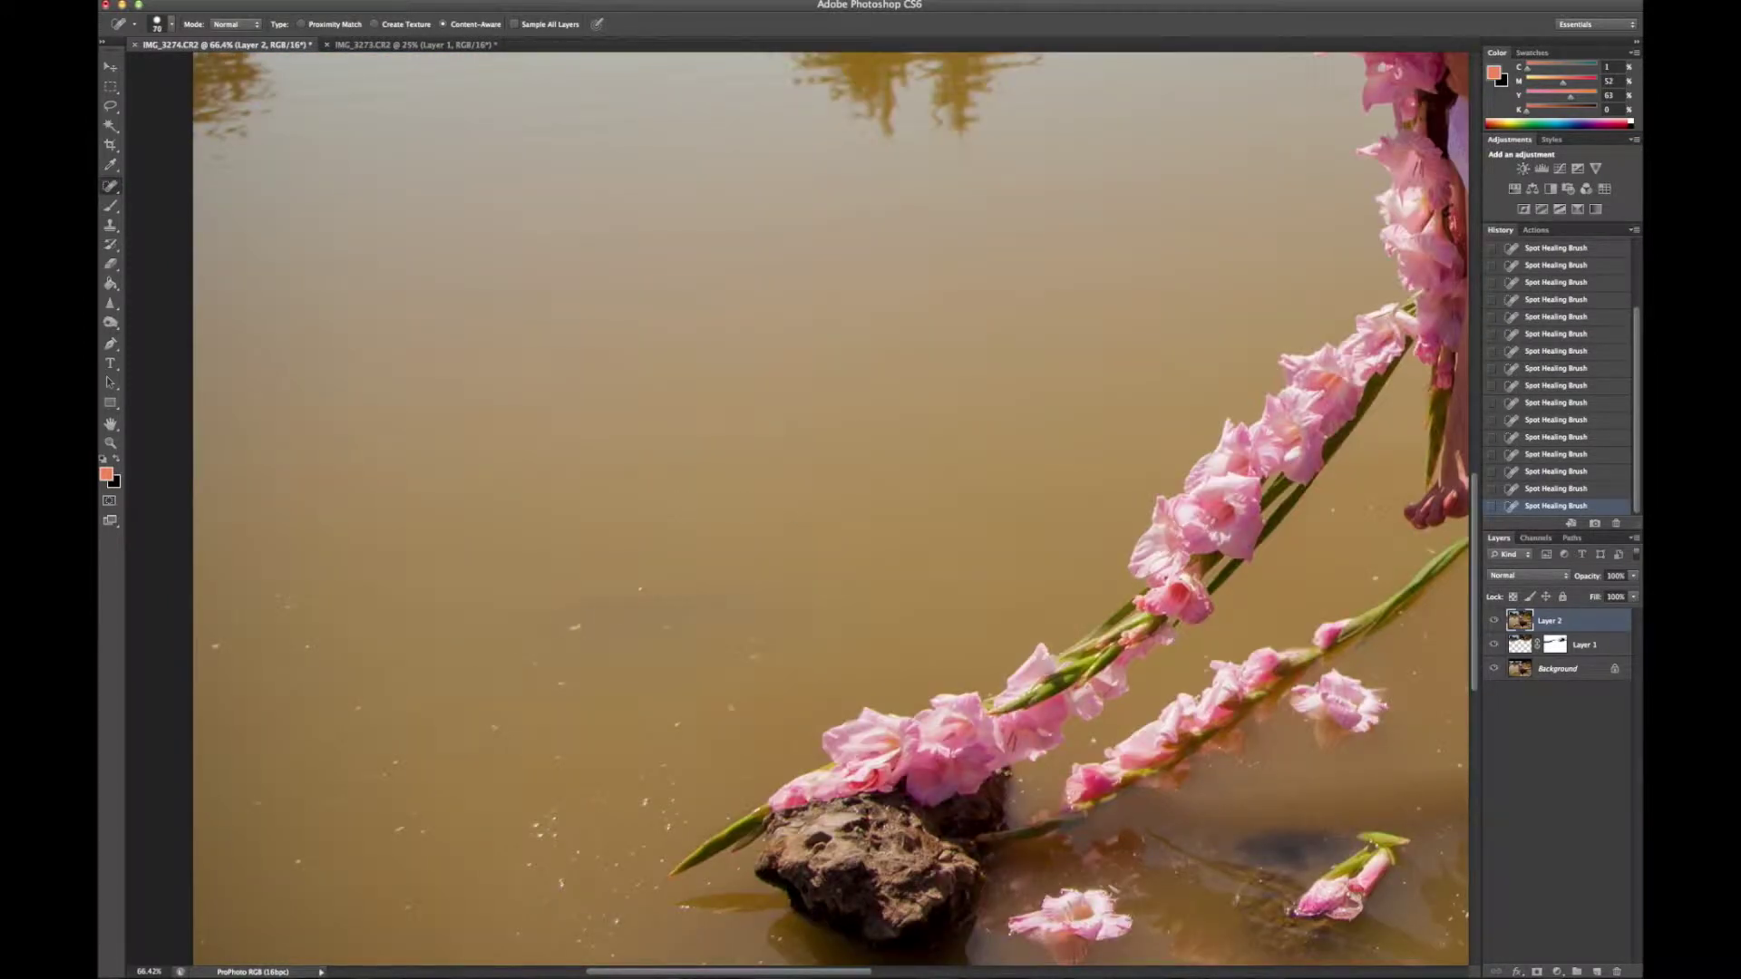
scroll(314, 612, "down", 1)
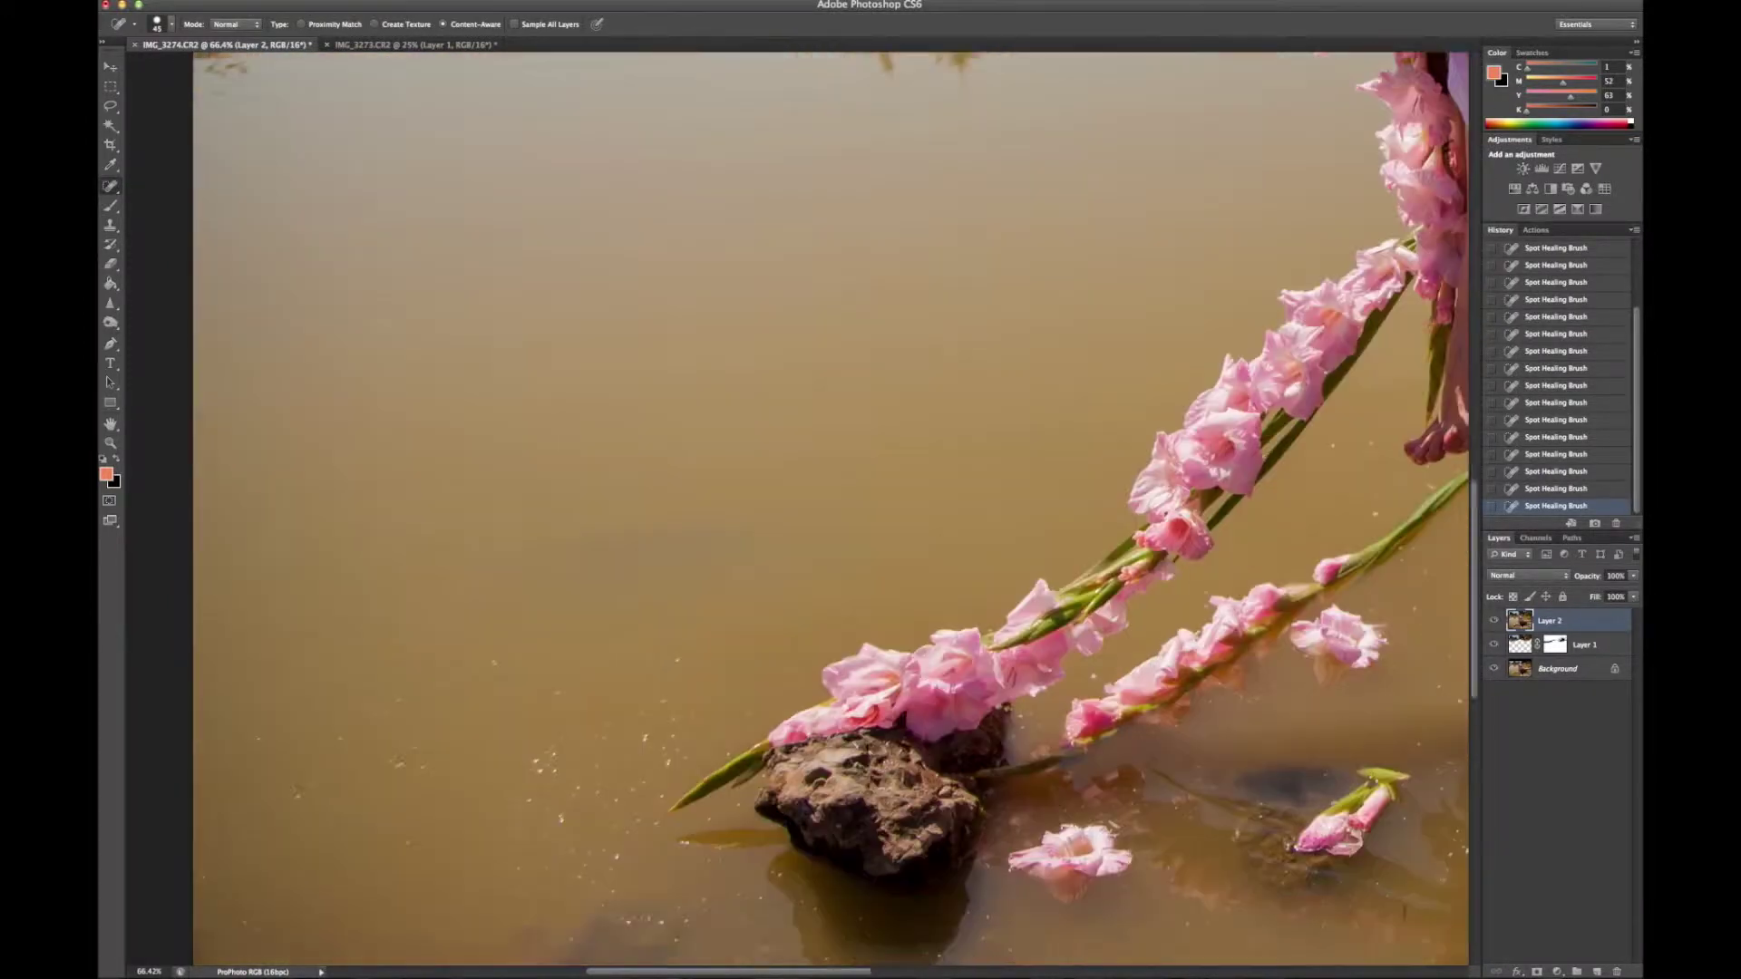
scroll(382, 482, "down", 3)
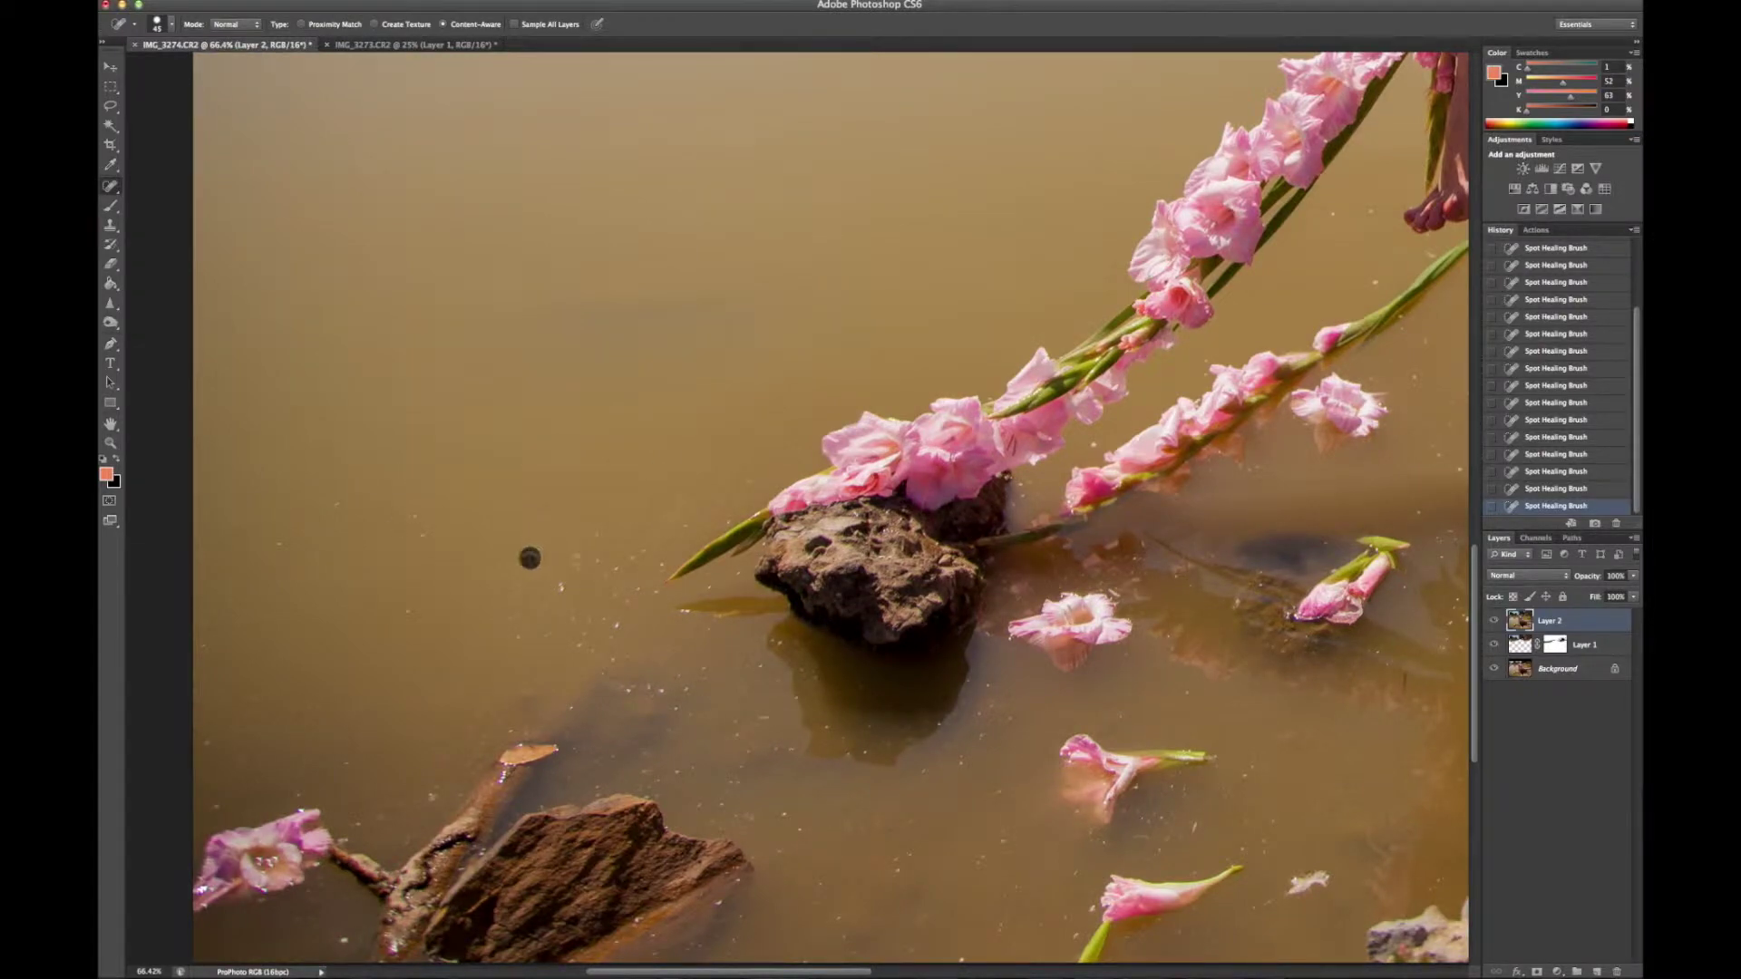
scroll(766, 671, "down", 2)
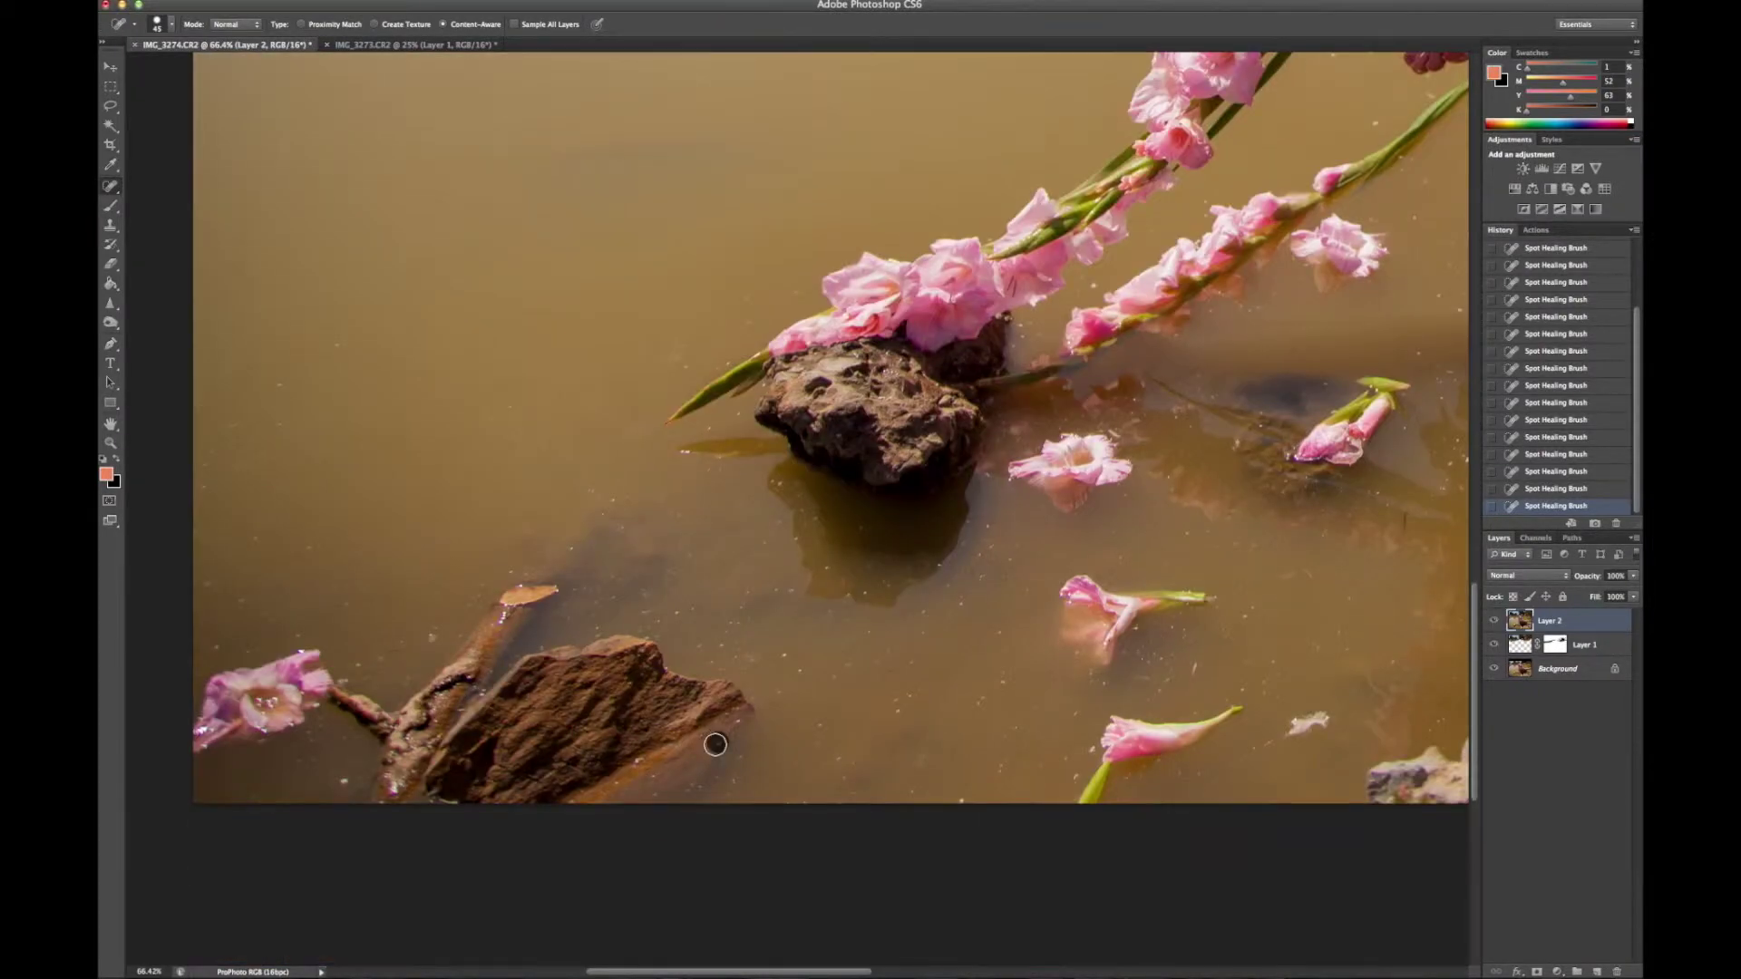
scroll(816, 581, "right", 6)
scroll(873, 481, "up", 2)
scroll(796, 490, "right", 5)
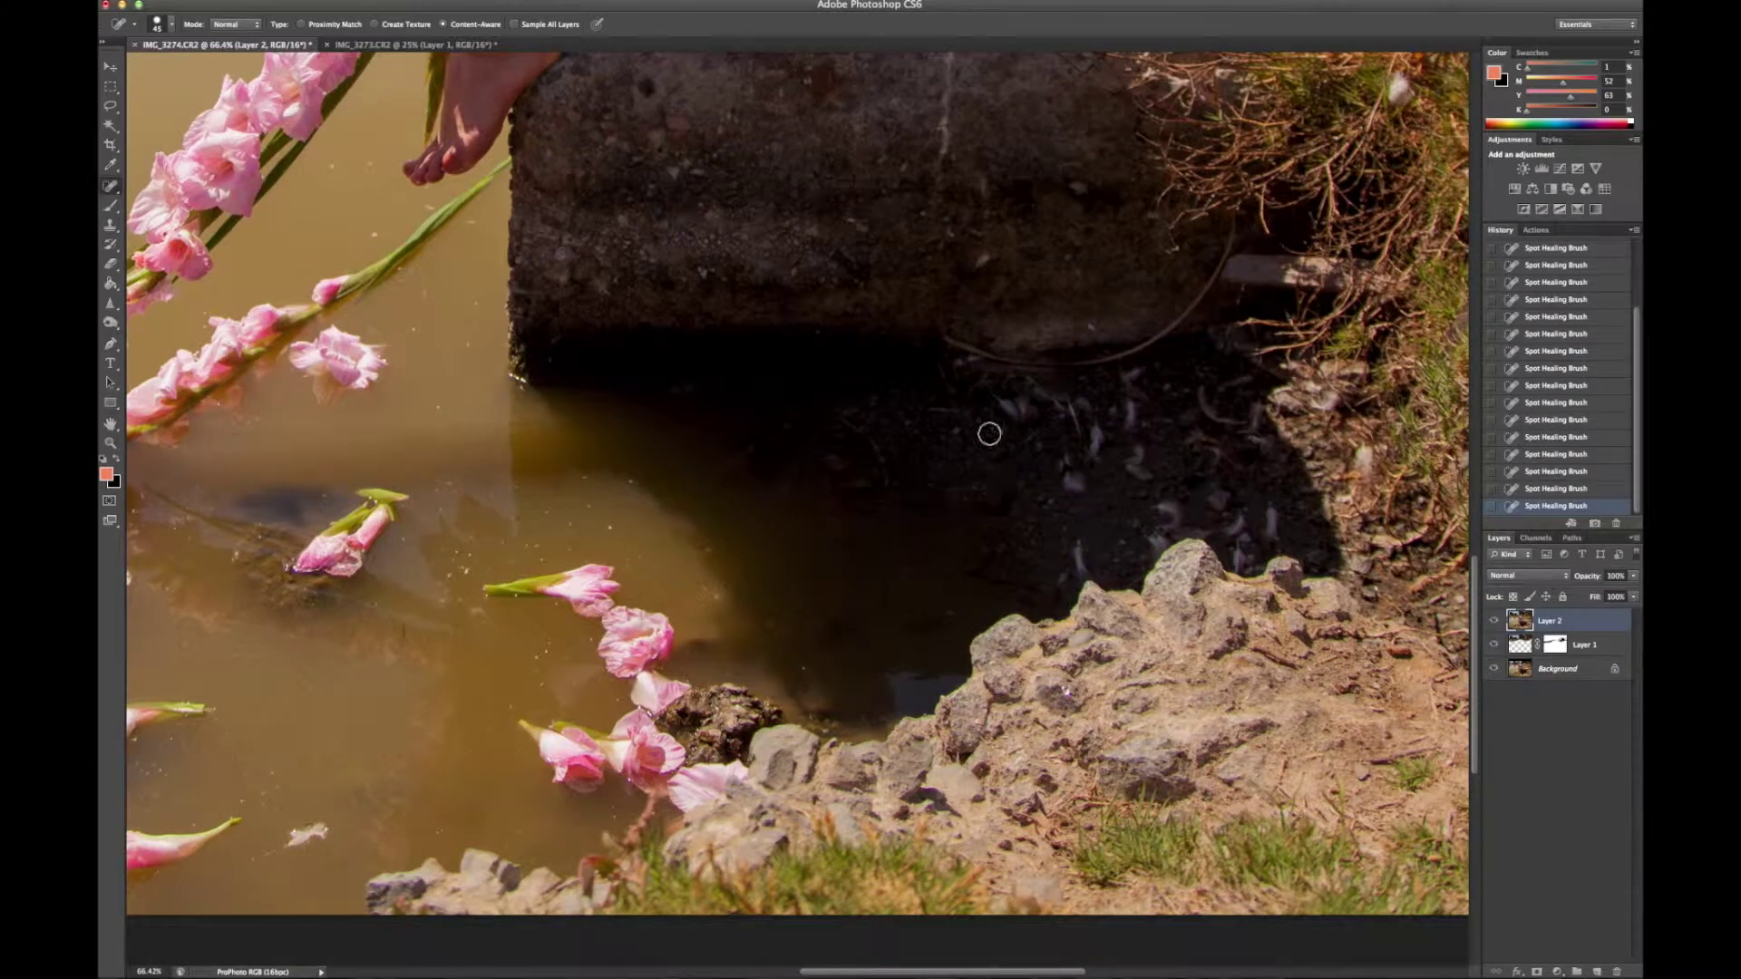
left_click(1088, 554)
left_click(1076, 479)
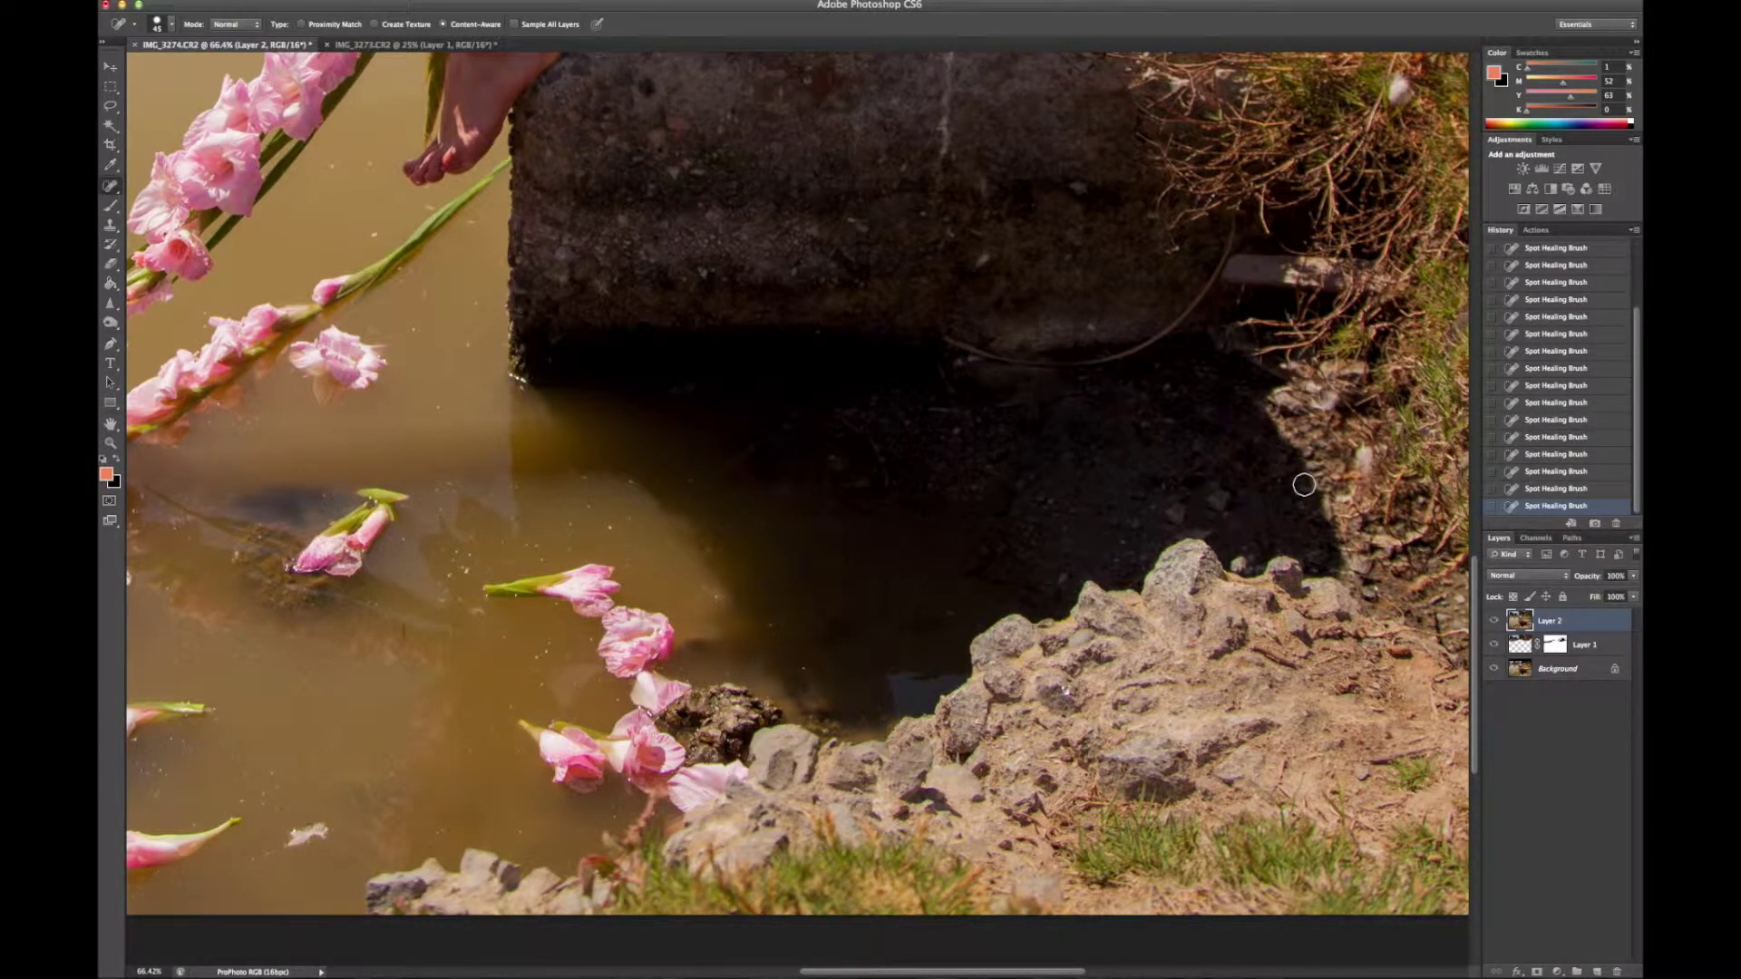
Heal a blemish down the stone block, then view the whole photo.
scroll(1174, 444, "up", 1)
scroll(1174, 443, "up", 10)
scroll(1003, 544, "left", 8)
scroll(1002, 544, "down", 4)
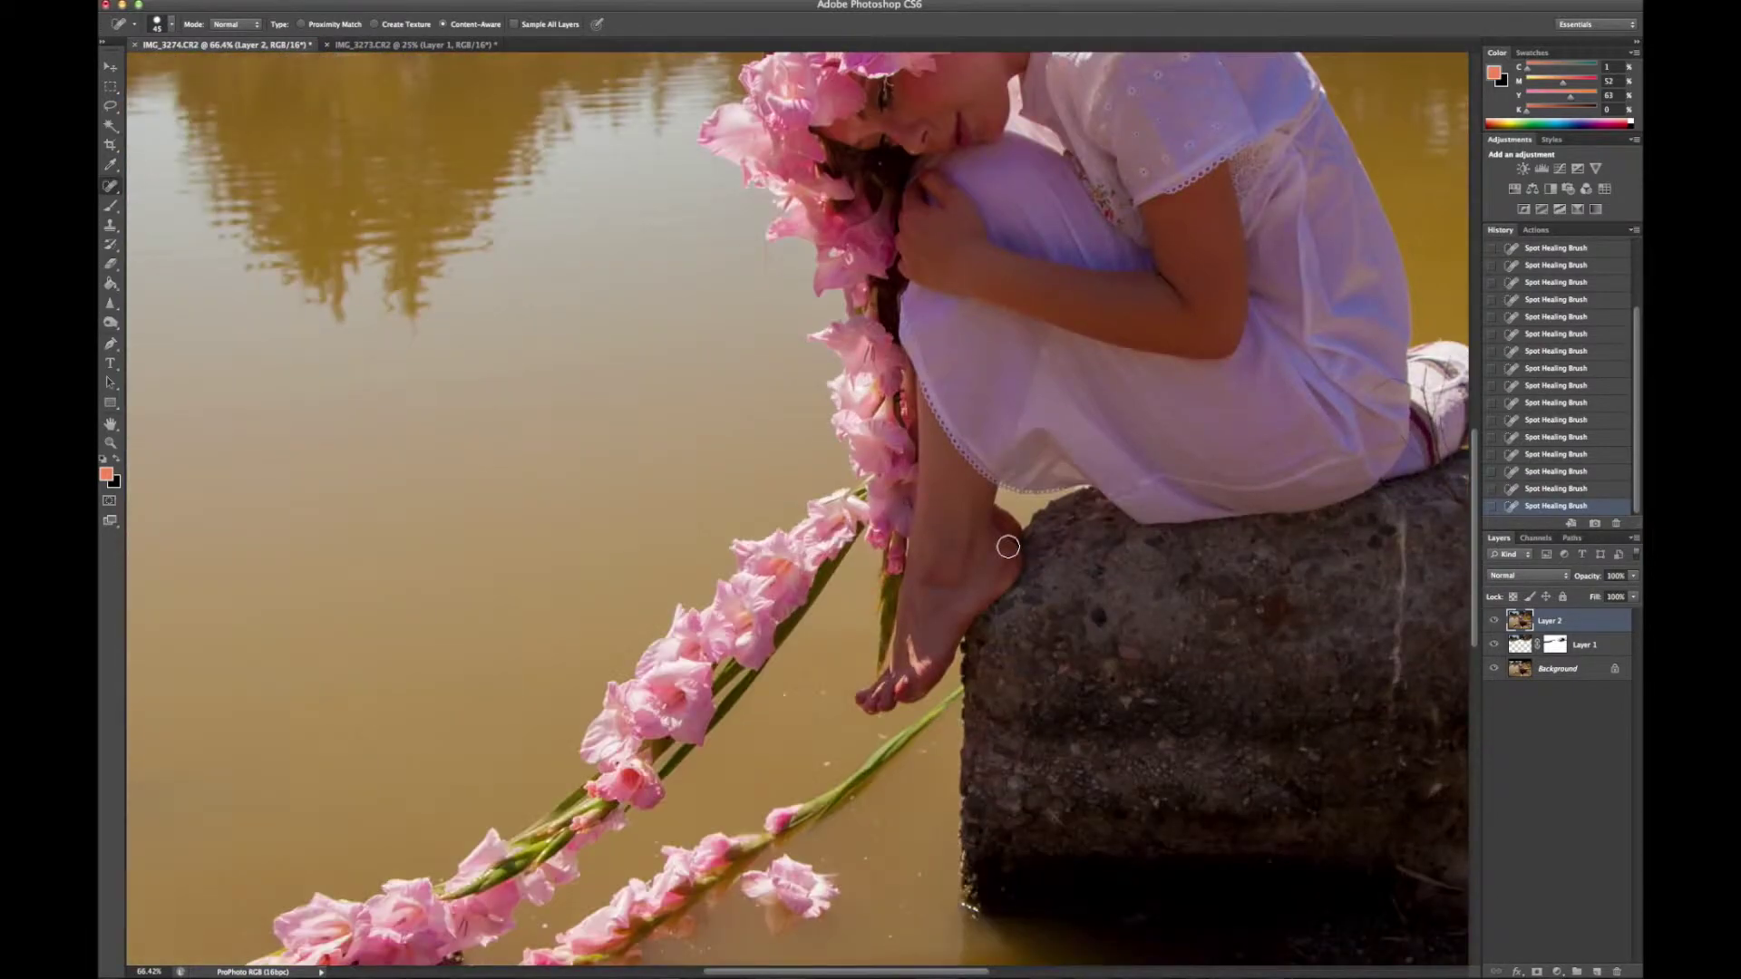
left_click_drag(1246, 500, 1252, 679)
key("z")
left_click(505, 24)
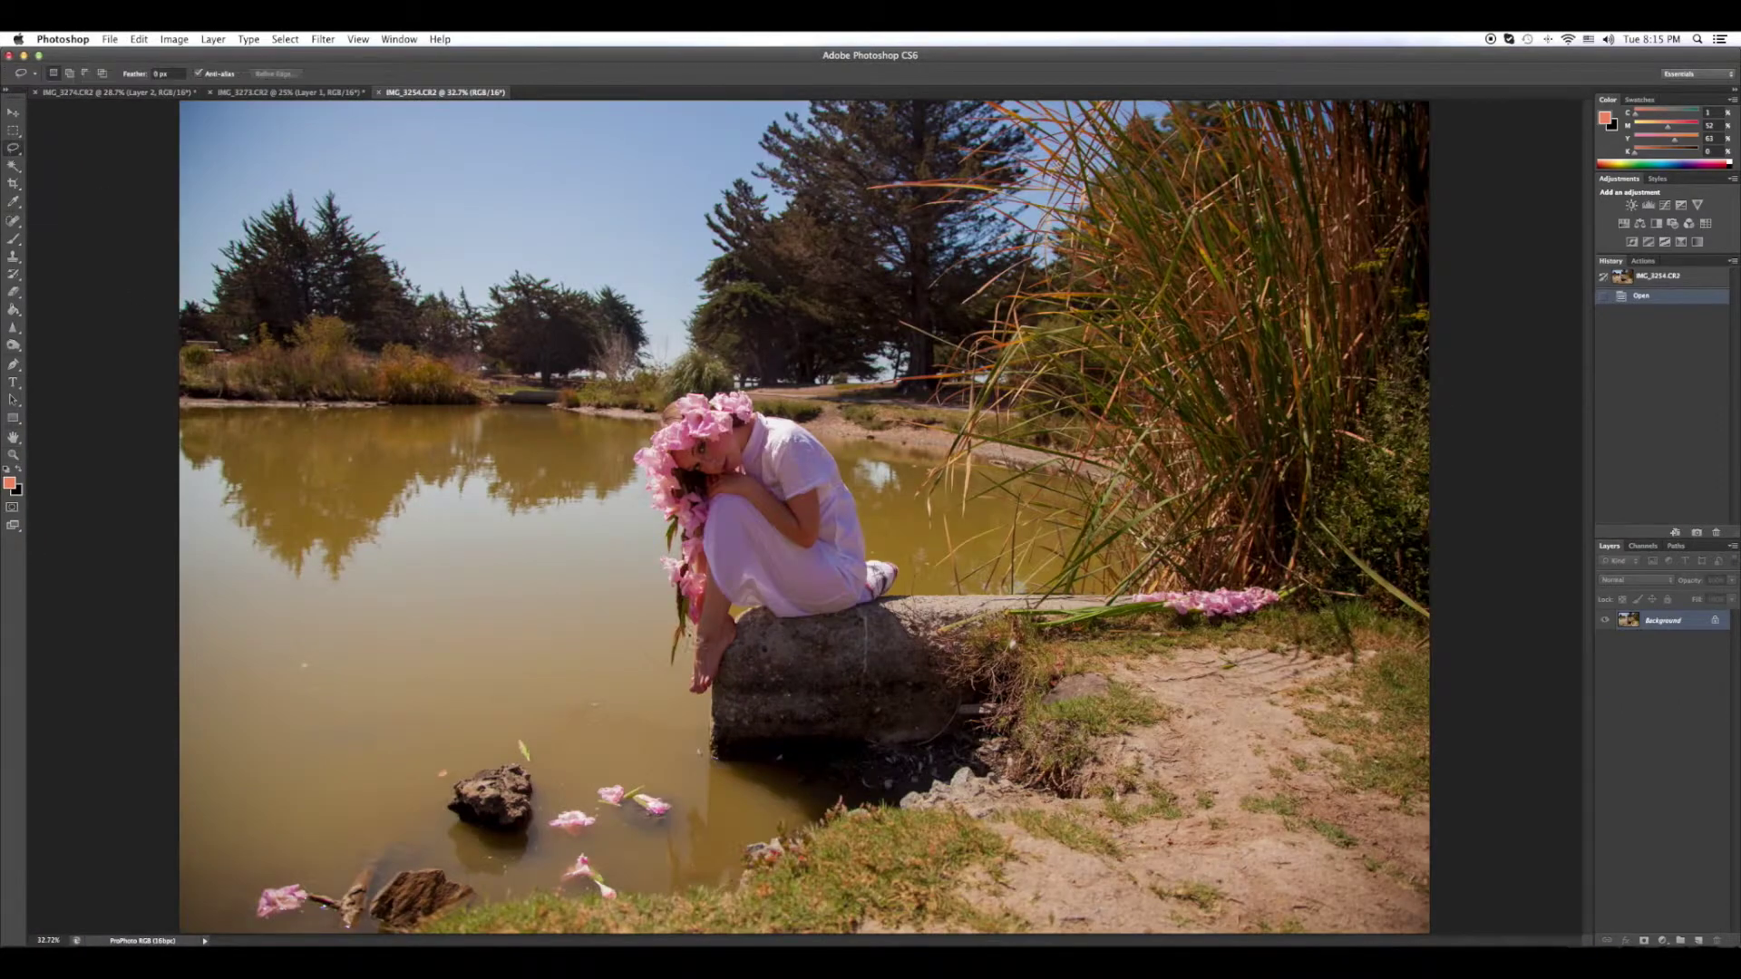
Copy the garland flowers to a new layer, bring them into the composite and scale them into place.
key("ctrl+j")
key("v")
mouse_move(716, 689)
left_mouse_down()
mouse_move(731, 646)
mouse_move(716, 671)
left_mouse_up()
key("ctrl+t")
left_click_drag(819, 584, 847, 560)
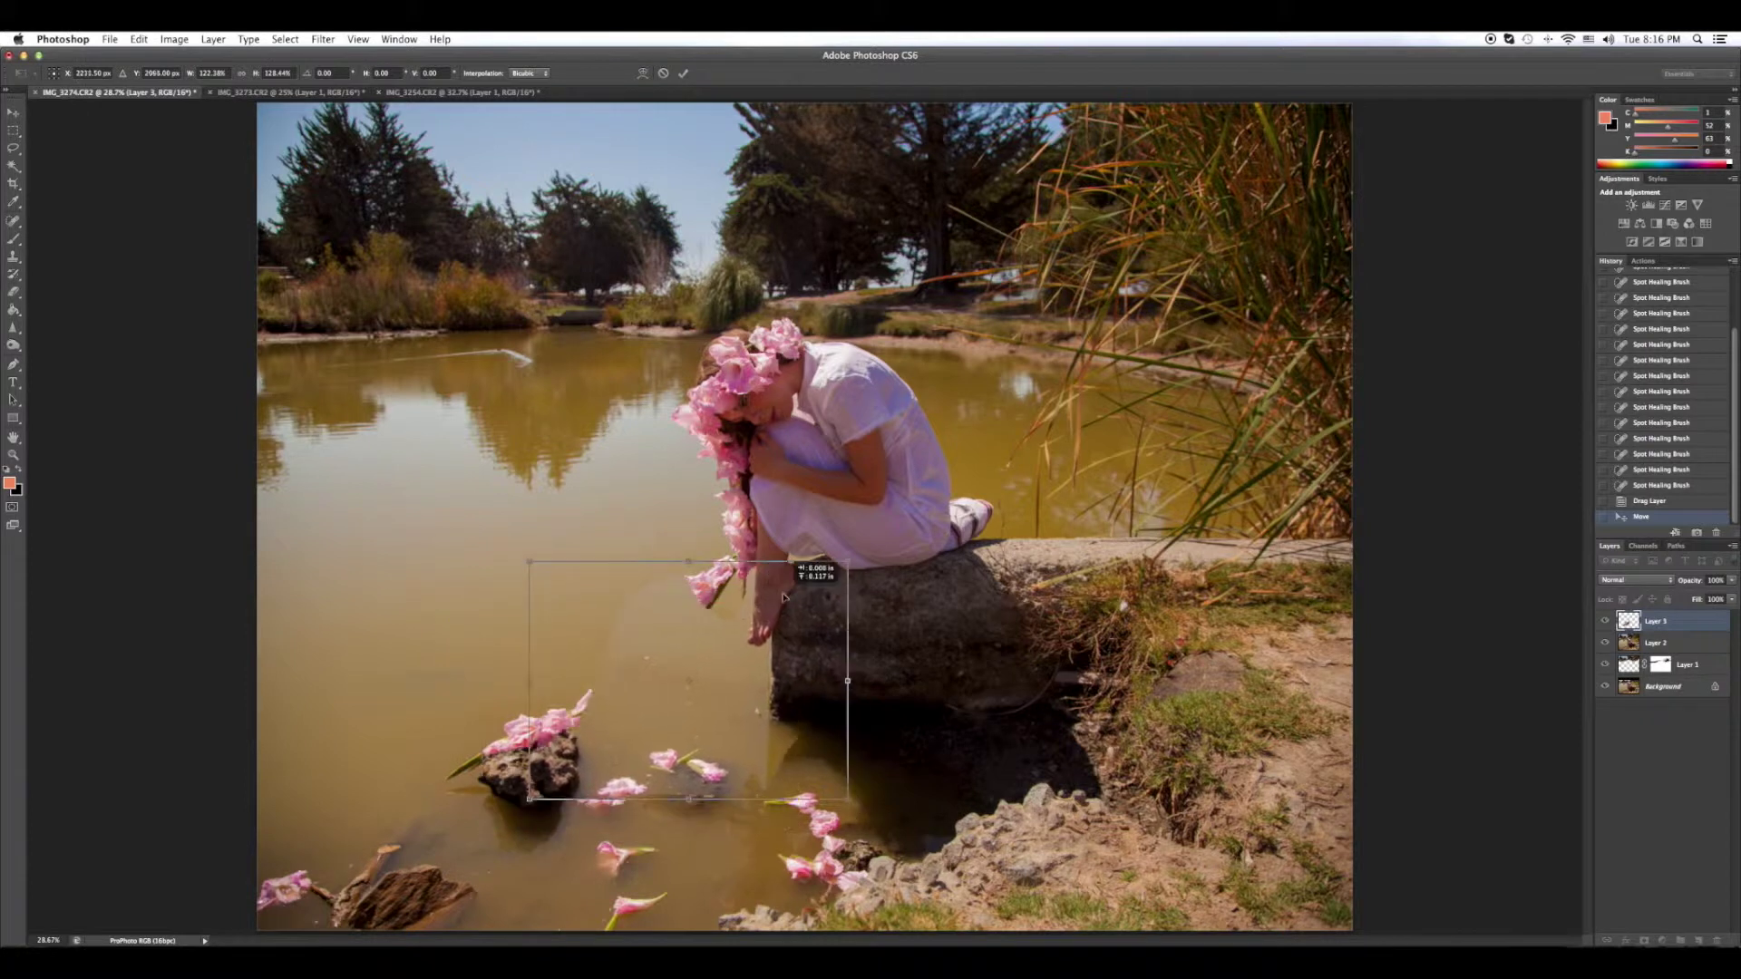
left_click_drag(528, 560, 544, 576)
left_click_drag(753, 671, 756, 657)
mouse_move(1731, 580)
left_mouse_down()
mouse_move(1658, 602)
mouse_move(1734, 603)
left_mouse_up()
key("Return")
Set Layer 3 to 40% opacity and add a layer mask.
key("4")
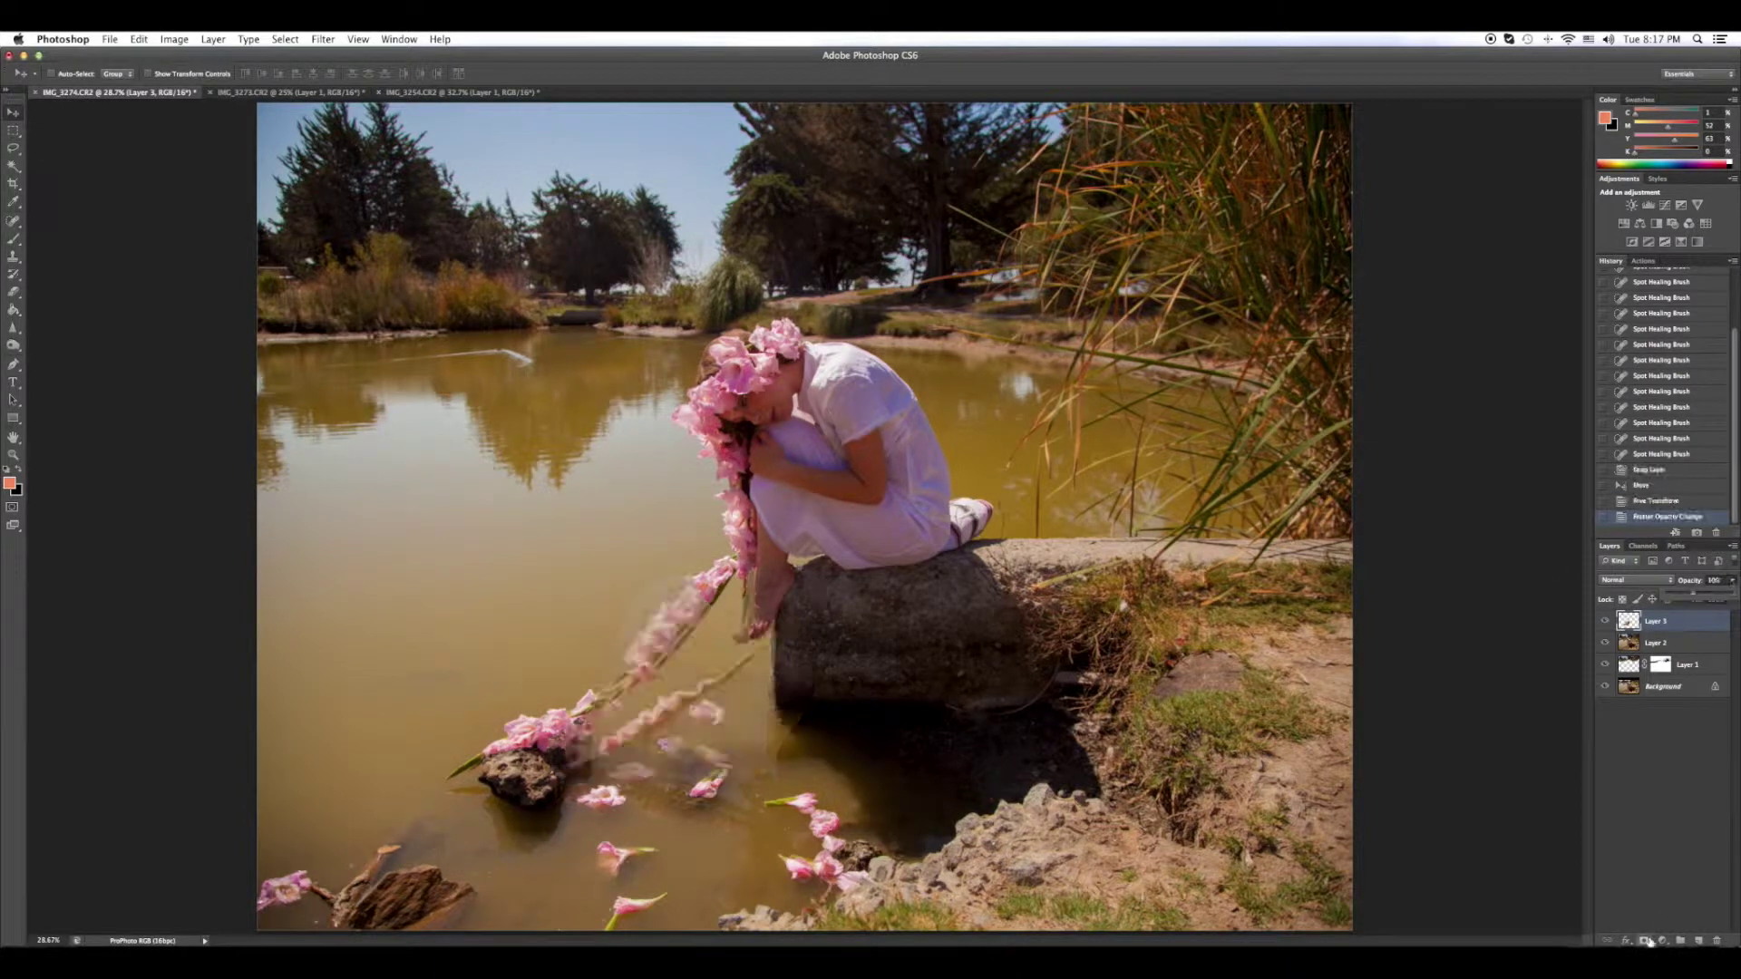
left_click(1644, 940)
key("b")
Mask out the duplicate floating flowers on Layer 3 and restore 100% opacity.
key("shift+0")
left_click(719, 610)
left_click_drag(755, 603, 657, 626)
left_click(637, 660)
left_click(569, 740)
left_click(611, 785)
mouse_move(610, 785)
left_mouse_down()
mouse_move(698, 739)
mouse_move(757, 762)
left_mouse_up()
key("0")
Paint the garland mask around the stem beside the girl's foot with a smaller brush.
scroll(1139, 686, "up", 5)
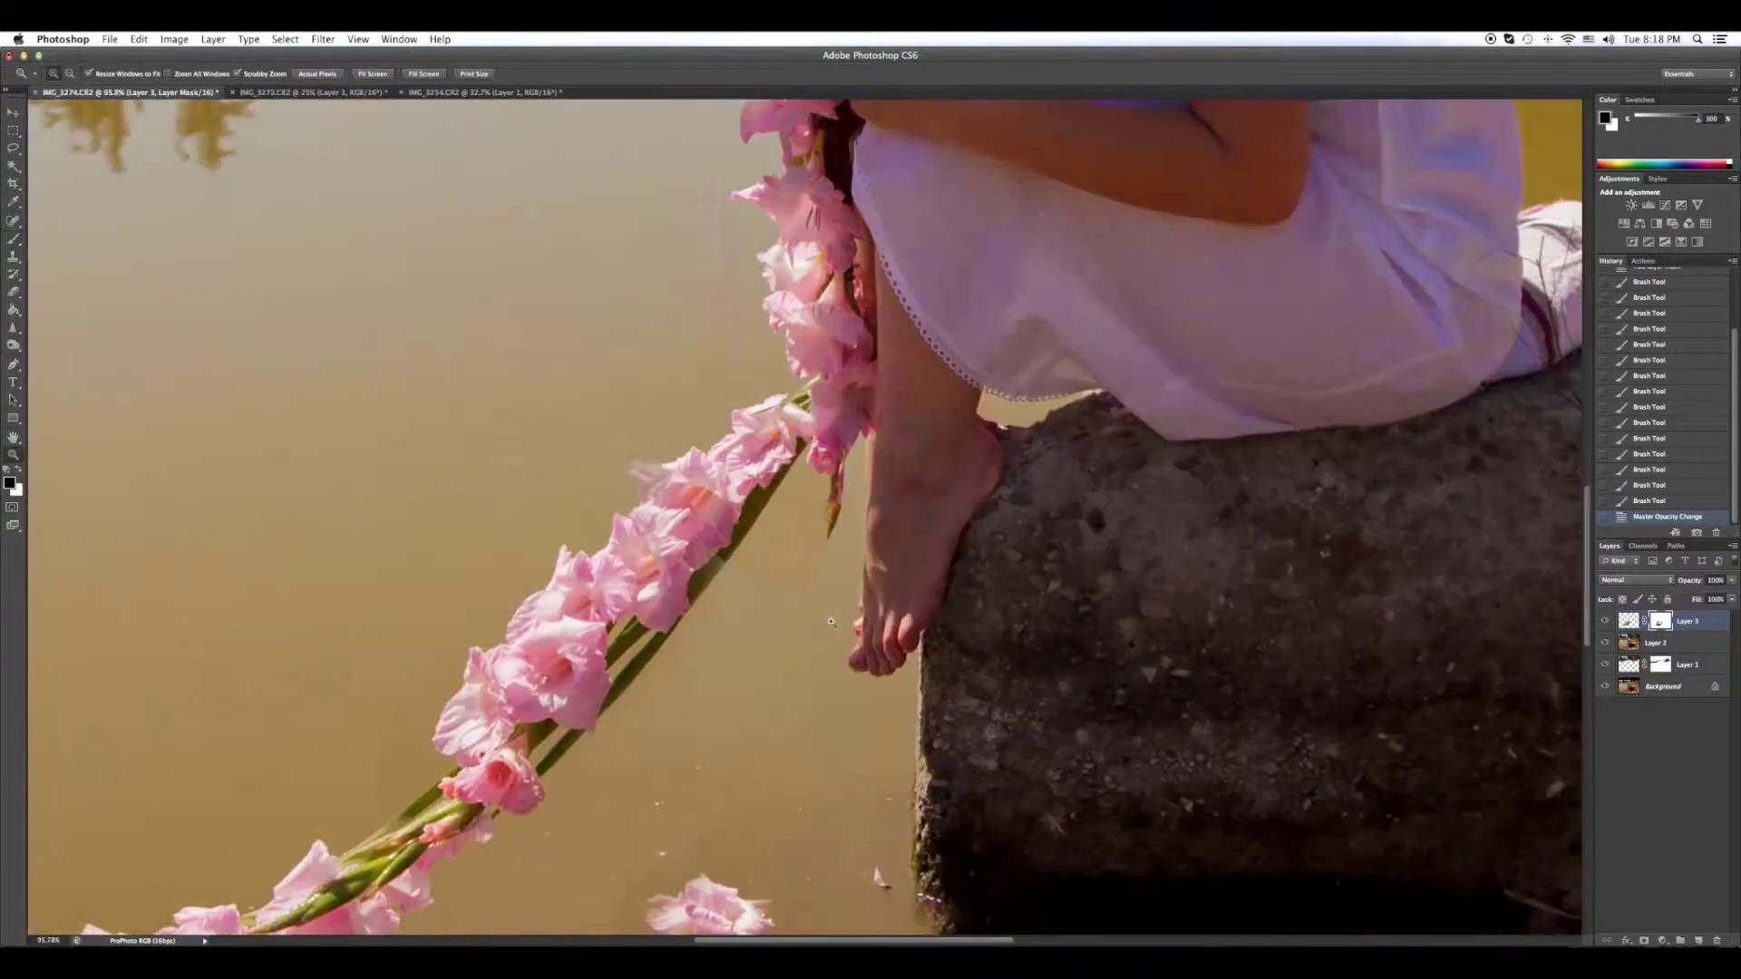
scroll(1140, 687, "left", 2)
key("bracketleft")
key("bracketleft")
key("bracketleft")
left_click_drag(938, 445, 934, 567)
left_click_drag(1102, 449, 1018, 392)
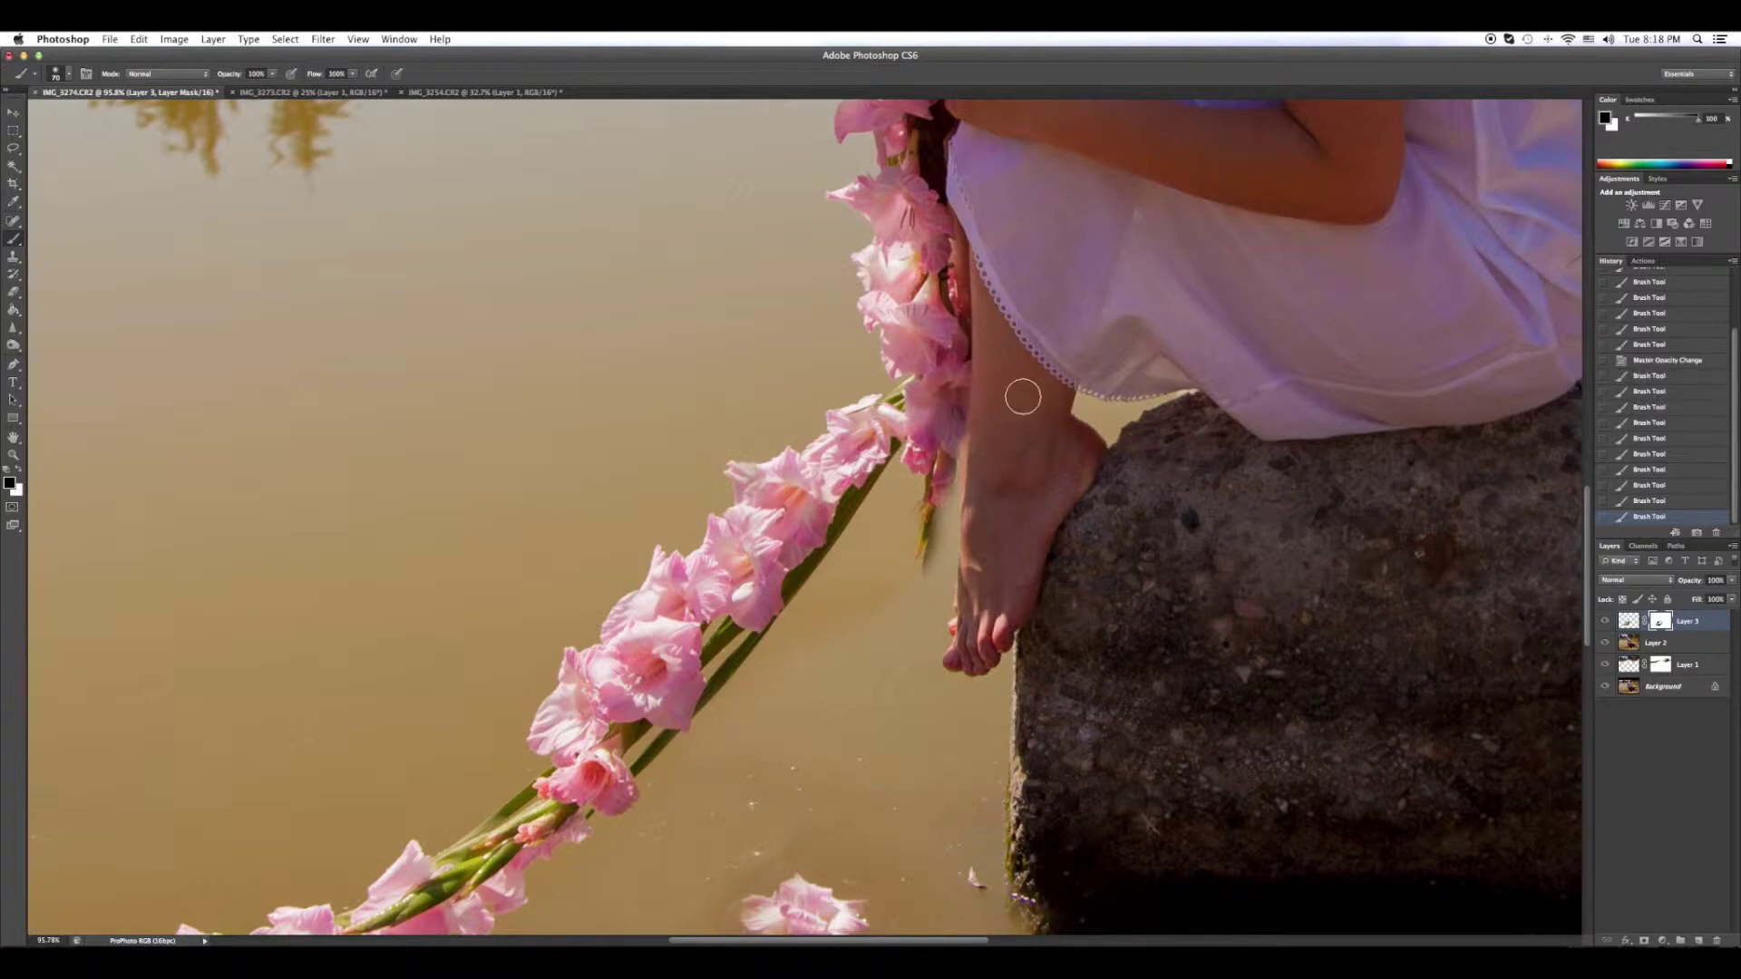
key("x")
left_click_drag(939, 472, 934, 571)
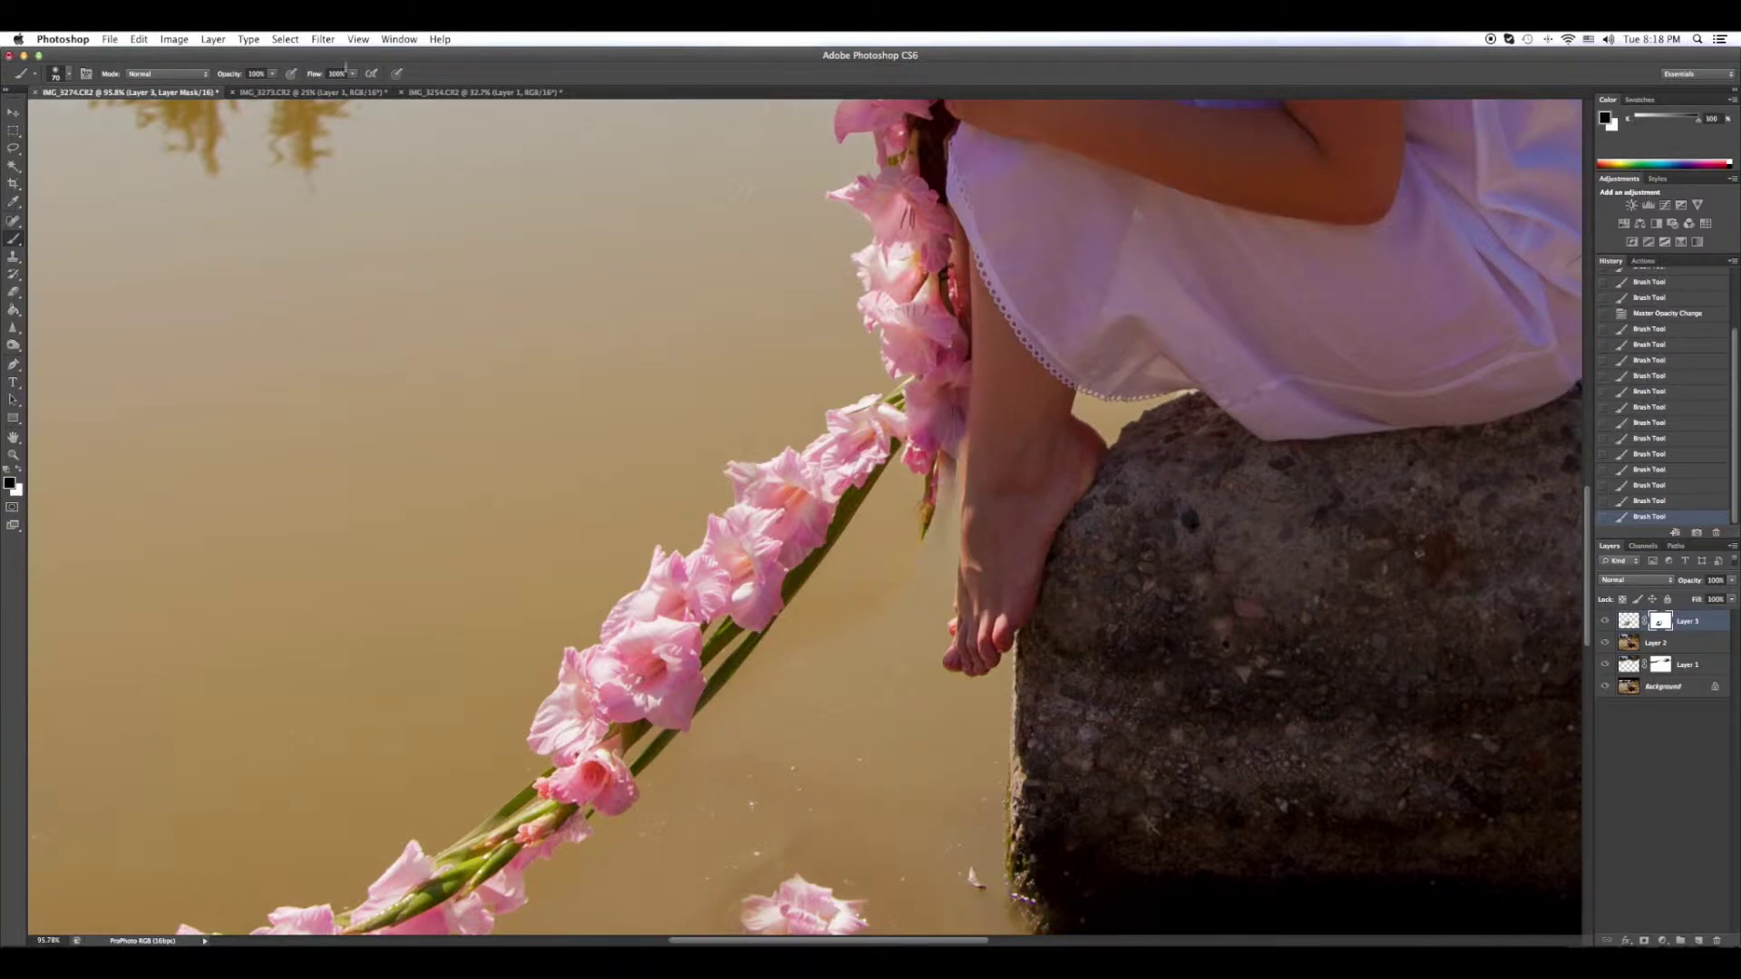
key("bracketright")
key("bracketright")
key("bracketright")
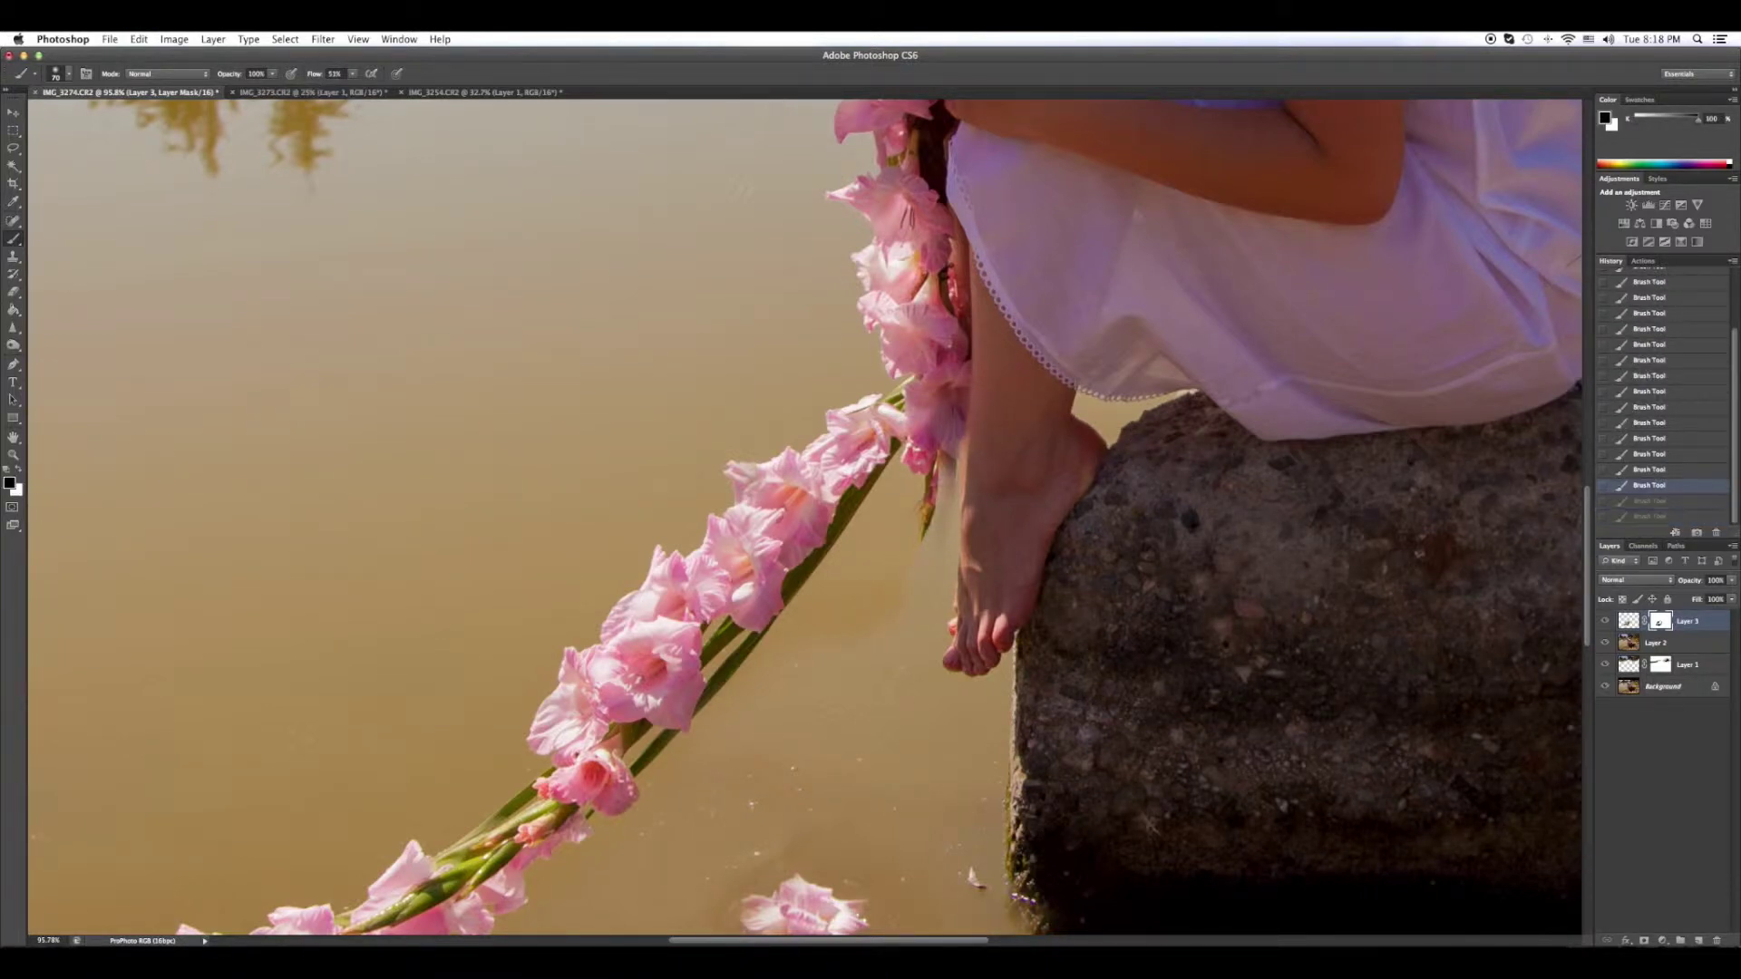
Reveal a floating flower and stem in the water, then toggle the garland layer to compare.
scroll(870, 580, "down", 4)
scroll(644, 462, "down", 2)
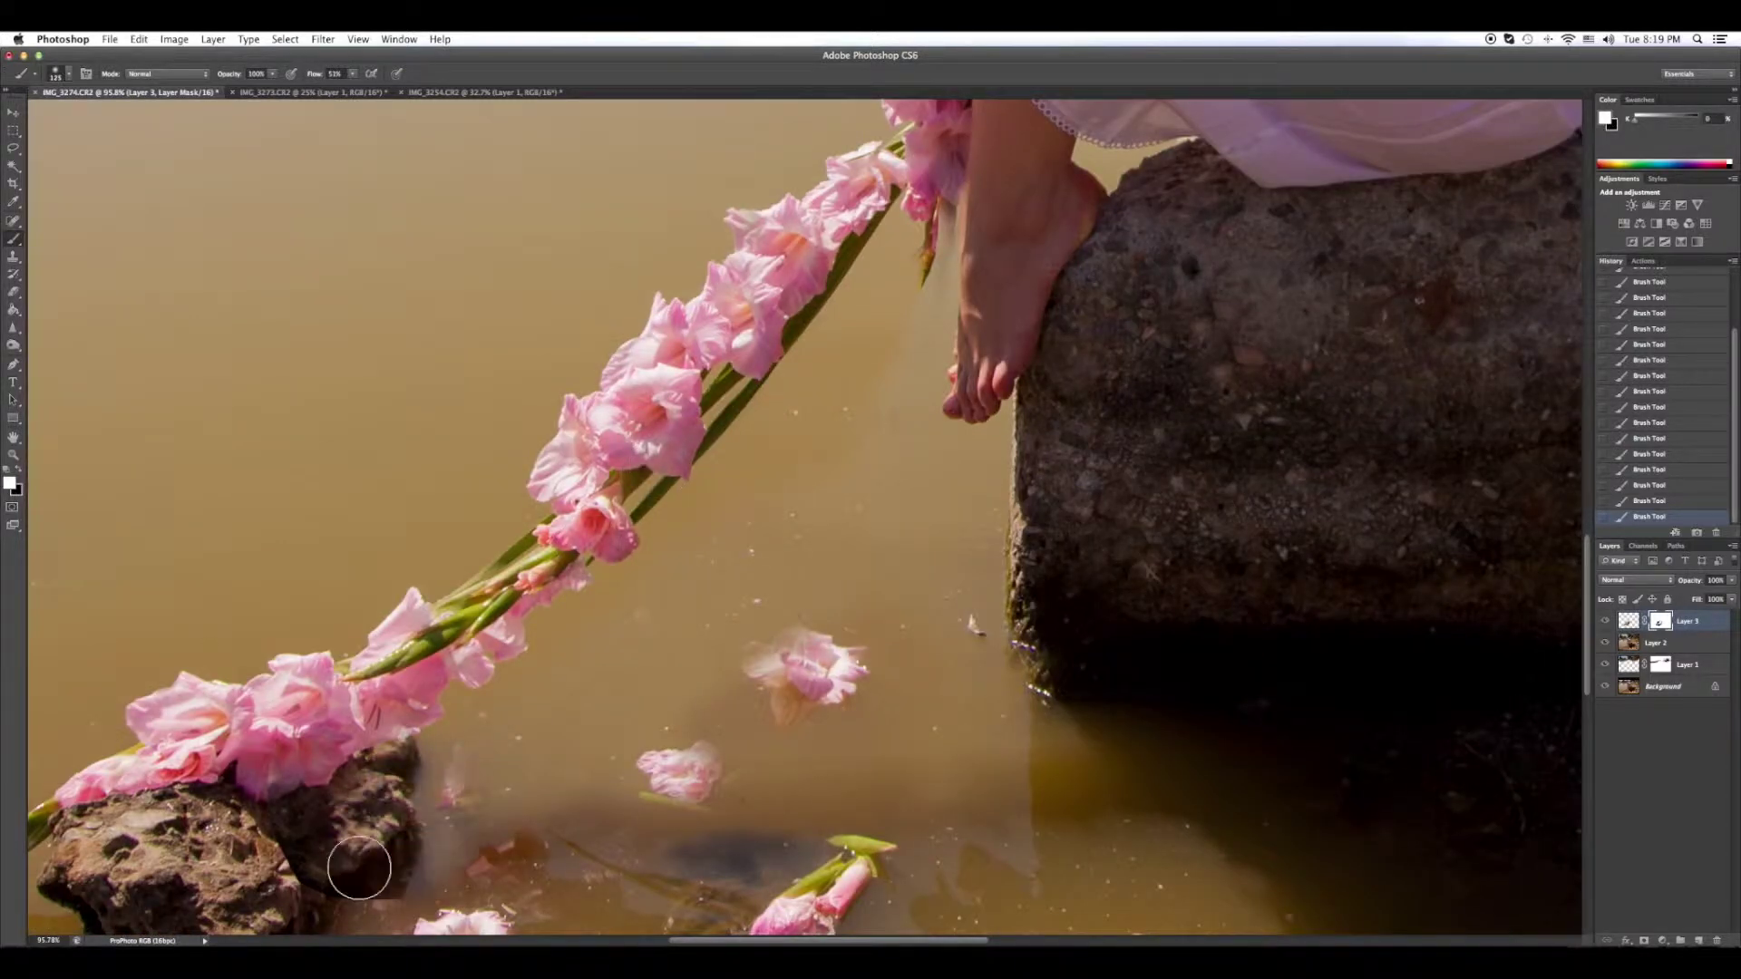
scroll(357, 862, "down", 7)
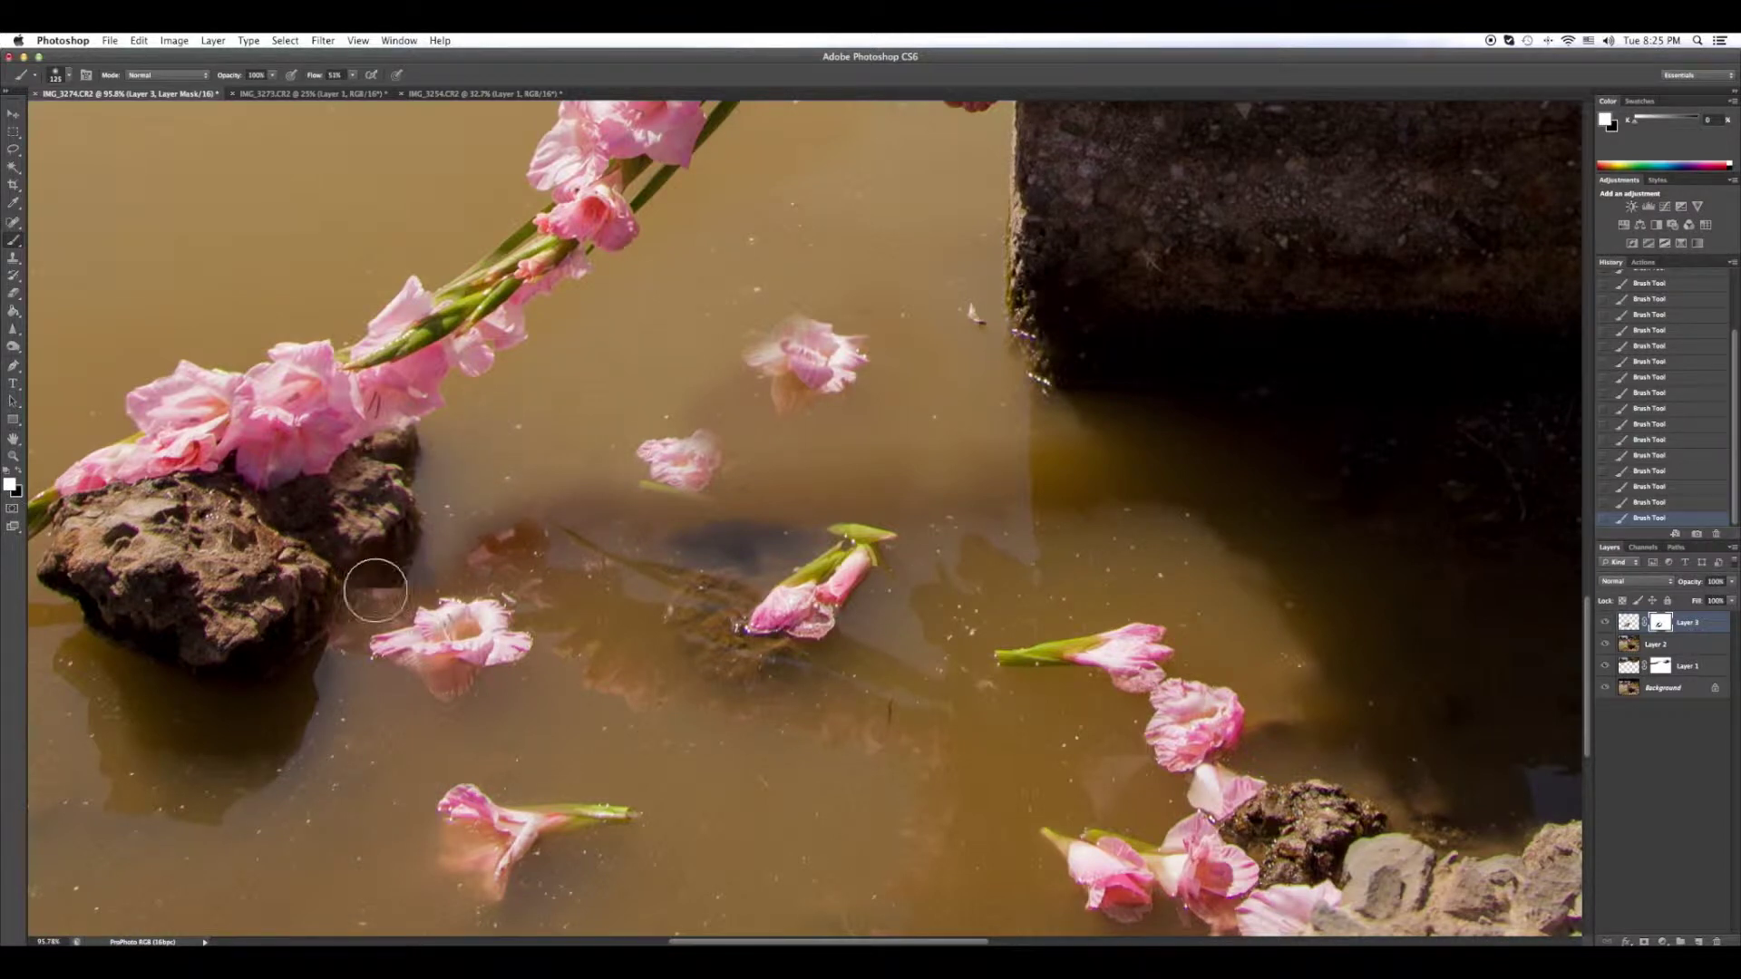
key("bracketleft")
key("bracketleft")
key("bracketleft")
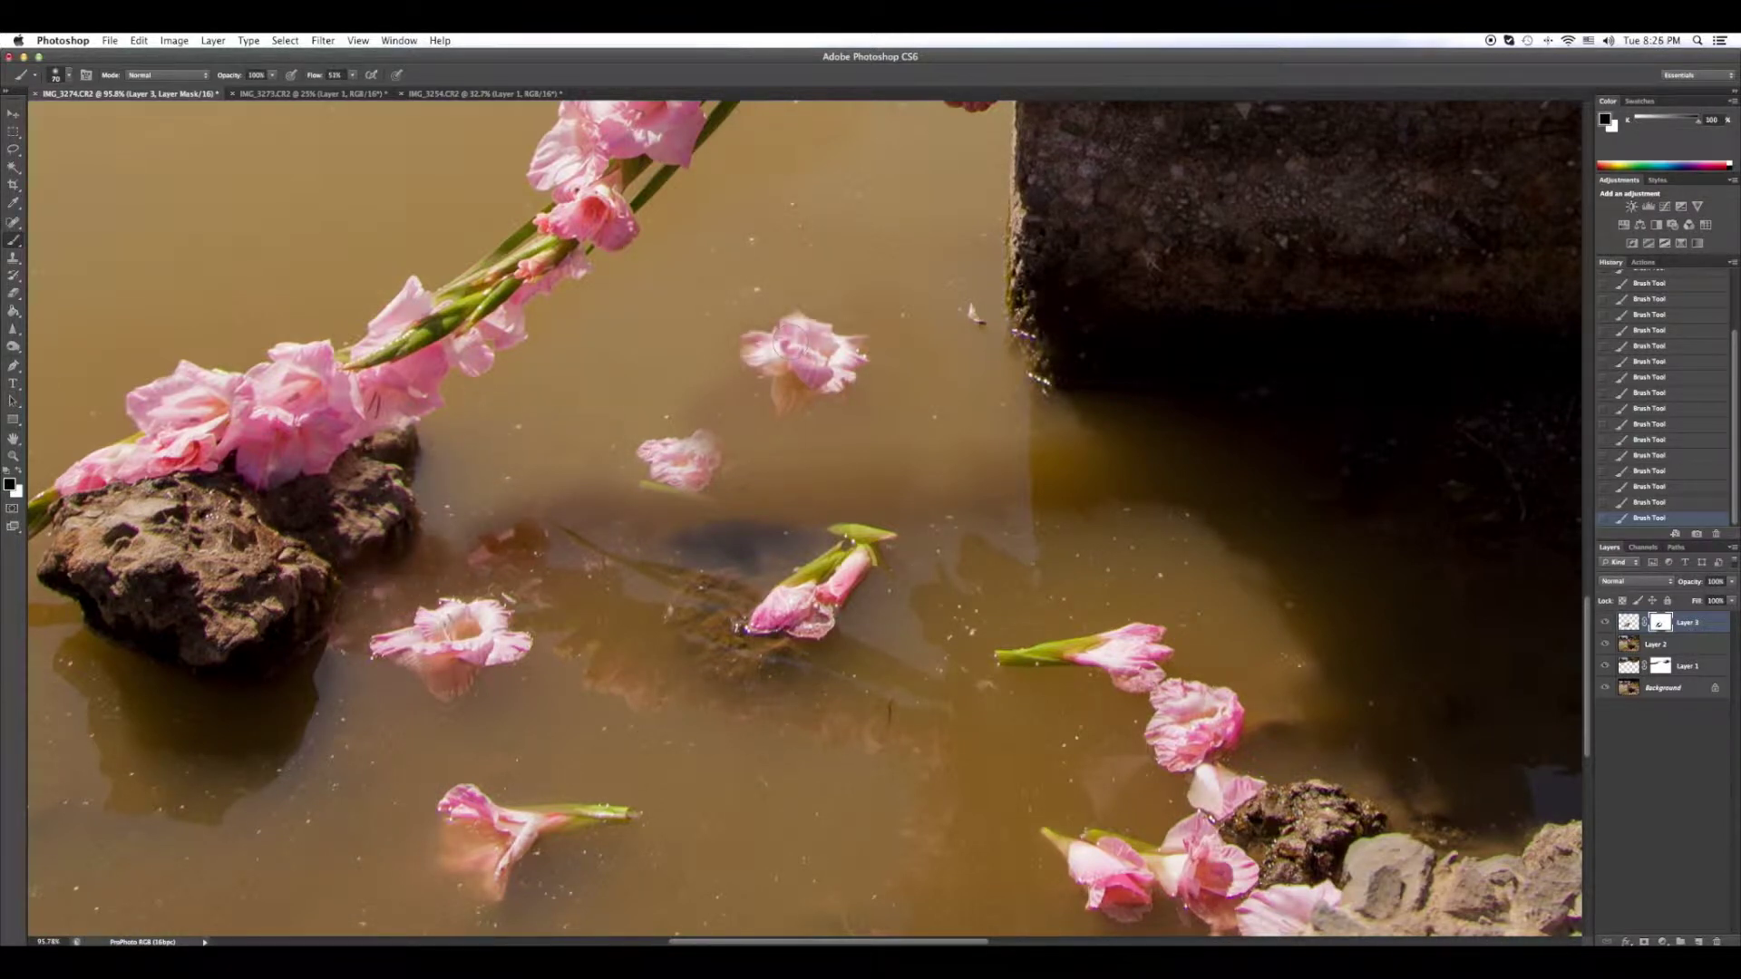
left_click_drag(698, 458, 884, 503)
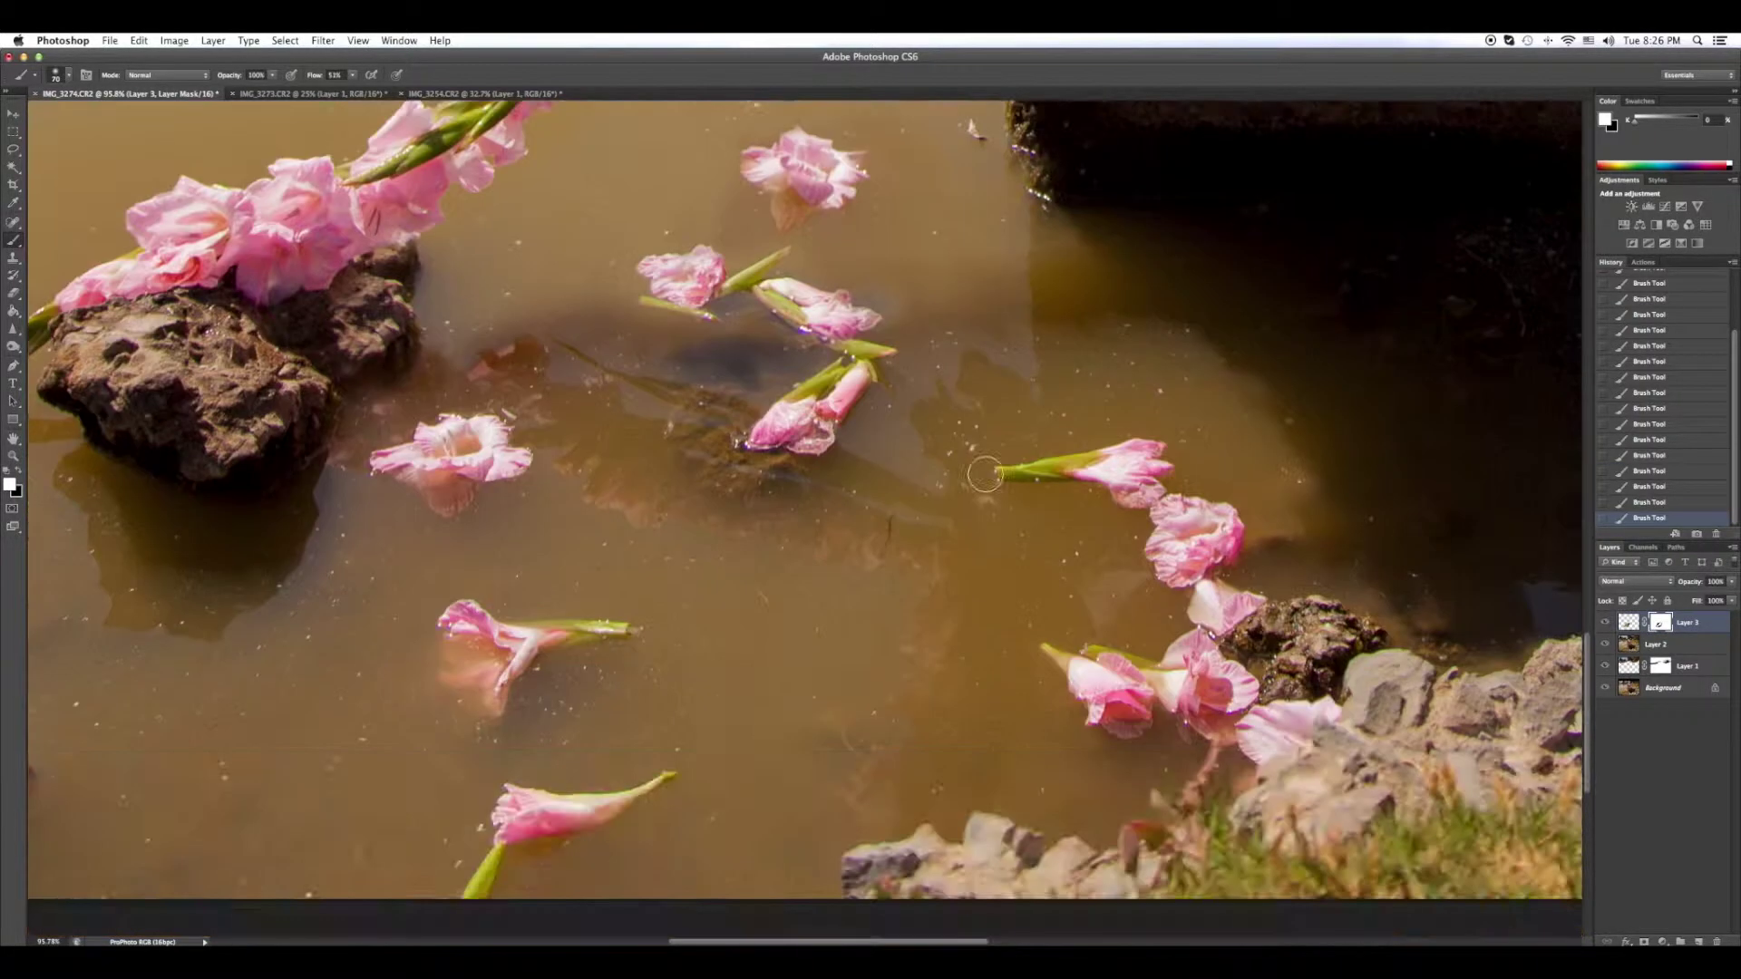
scroll(997, 468, "up", 15)
scroll(997, 468, "right", 5)
left_click(1605, 623)
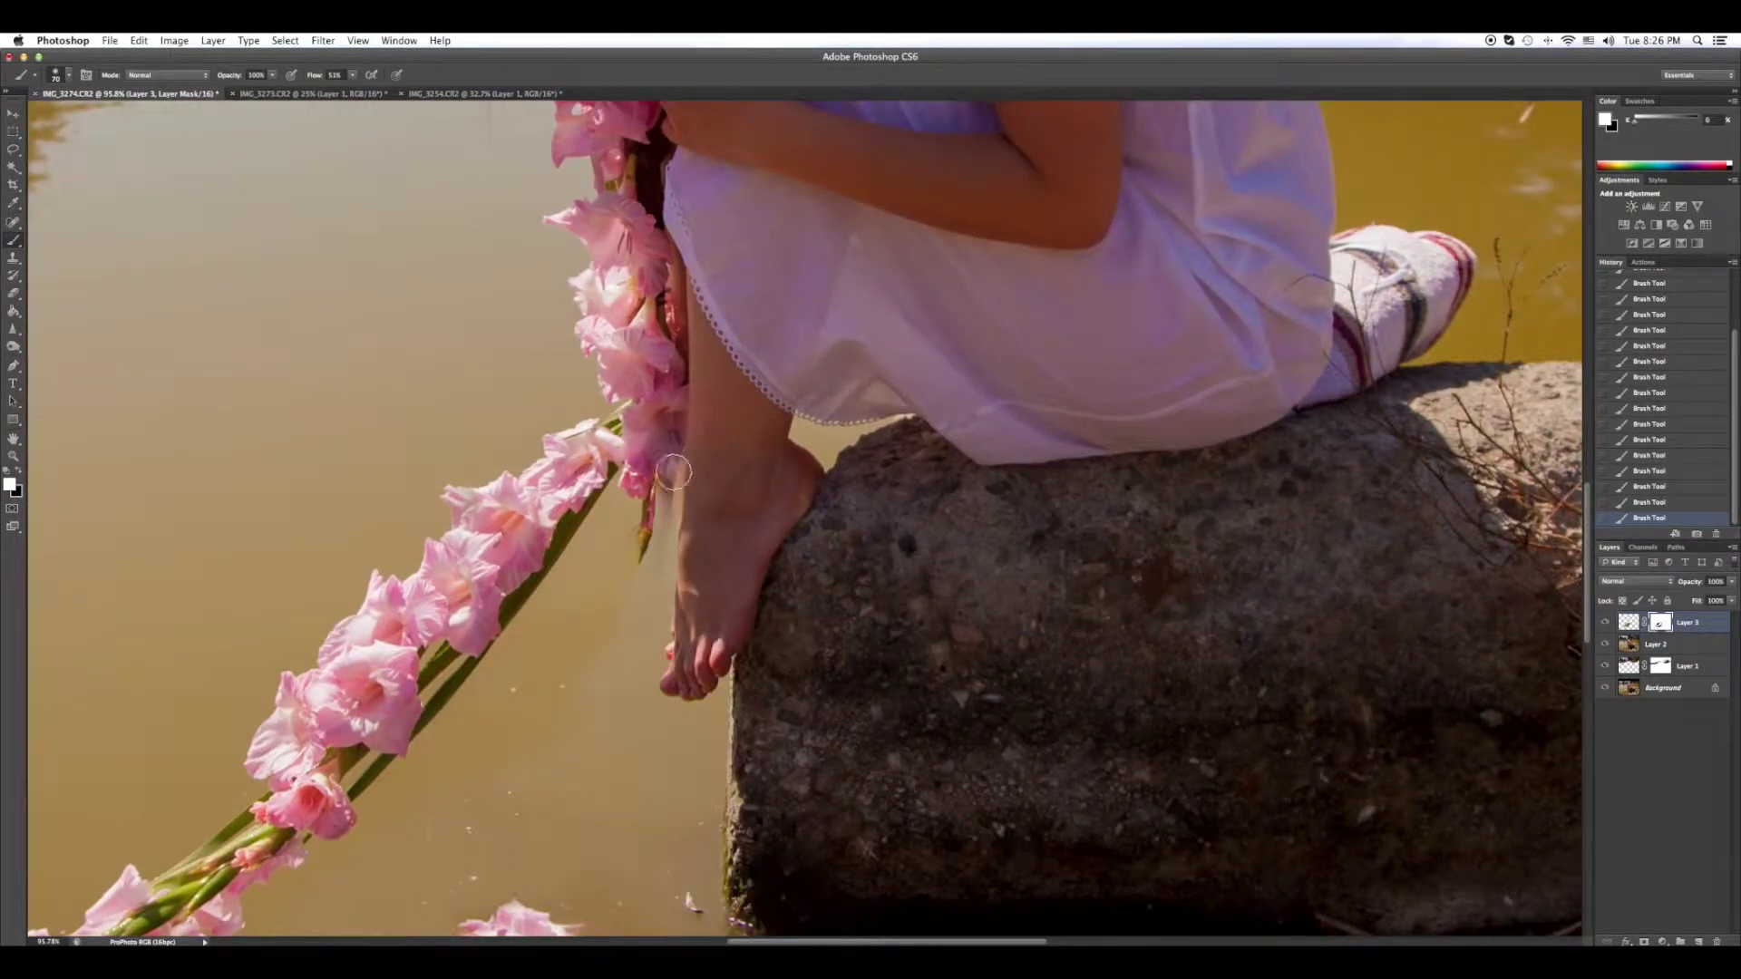
Blend the garland edge along the girl's leg and view the whole image.
scroll(687, 459, "up", 5)
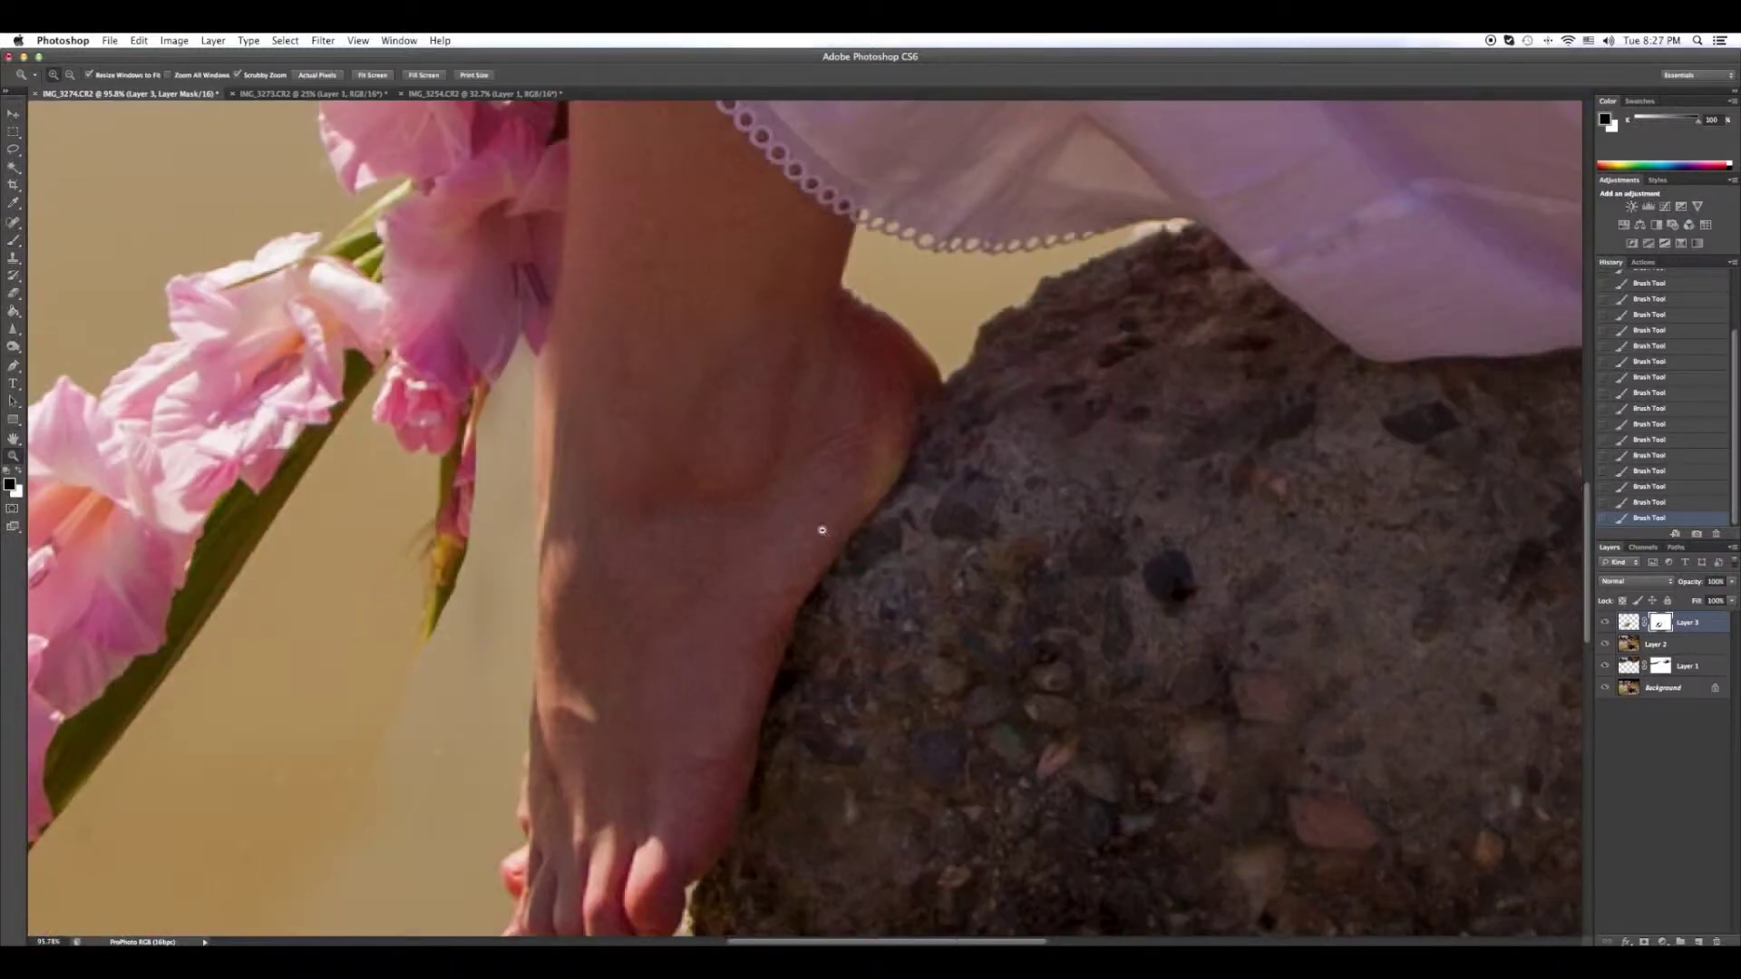
left_click_drag(610, 653, 543, 456)
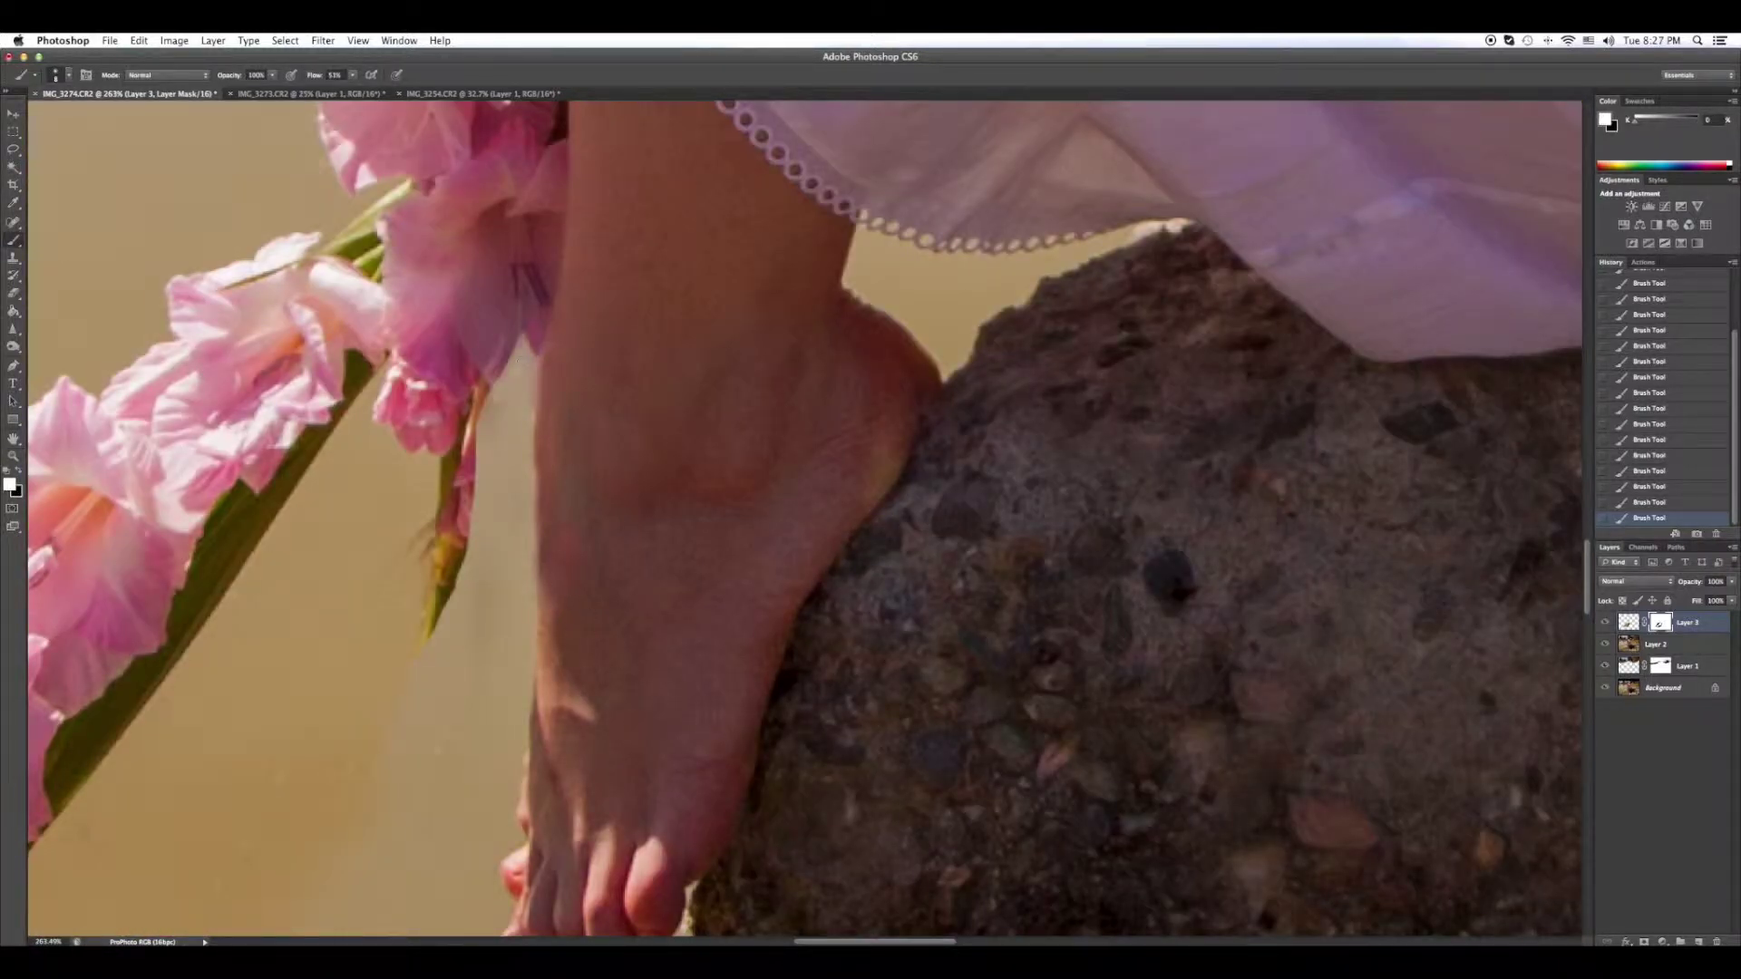
key("z")
key("ctrl+0")
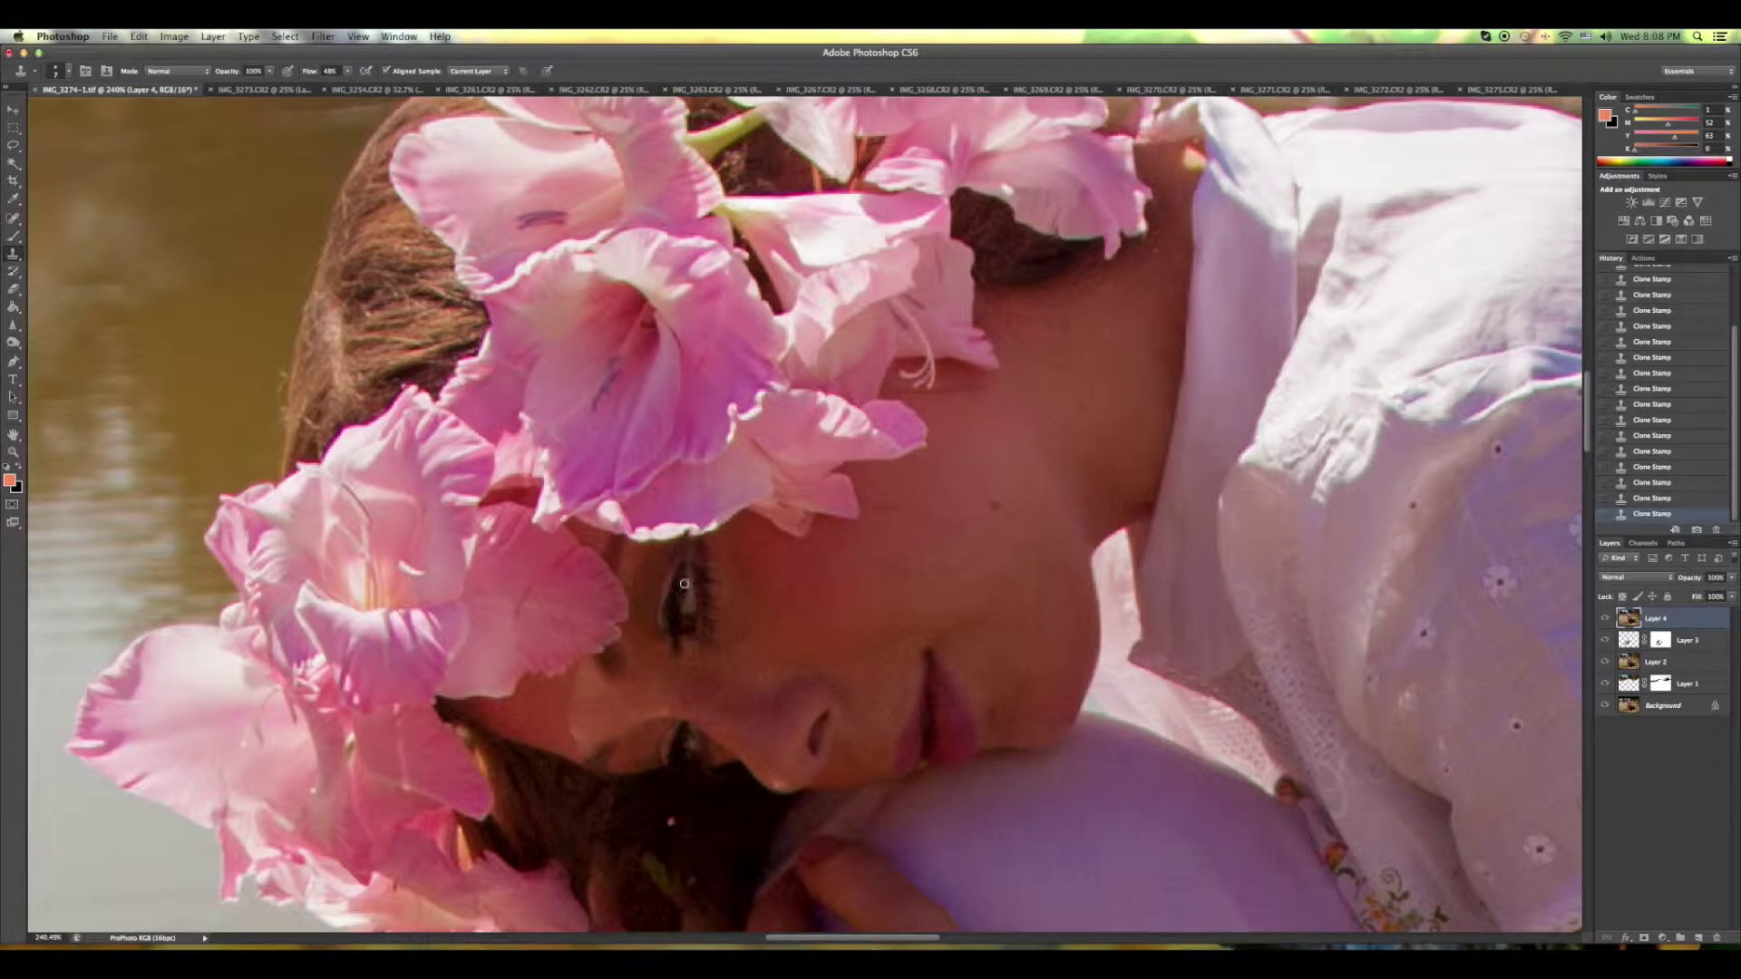
Duplicate the stamped layer and zoom in on the girl's face for dodging.
scroll(950, 621, "down", 1)
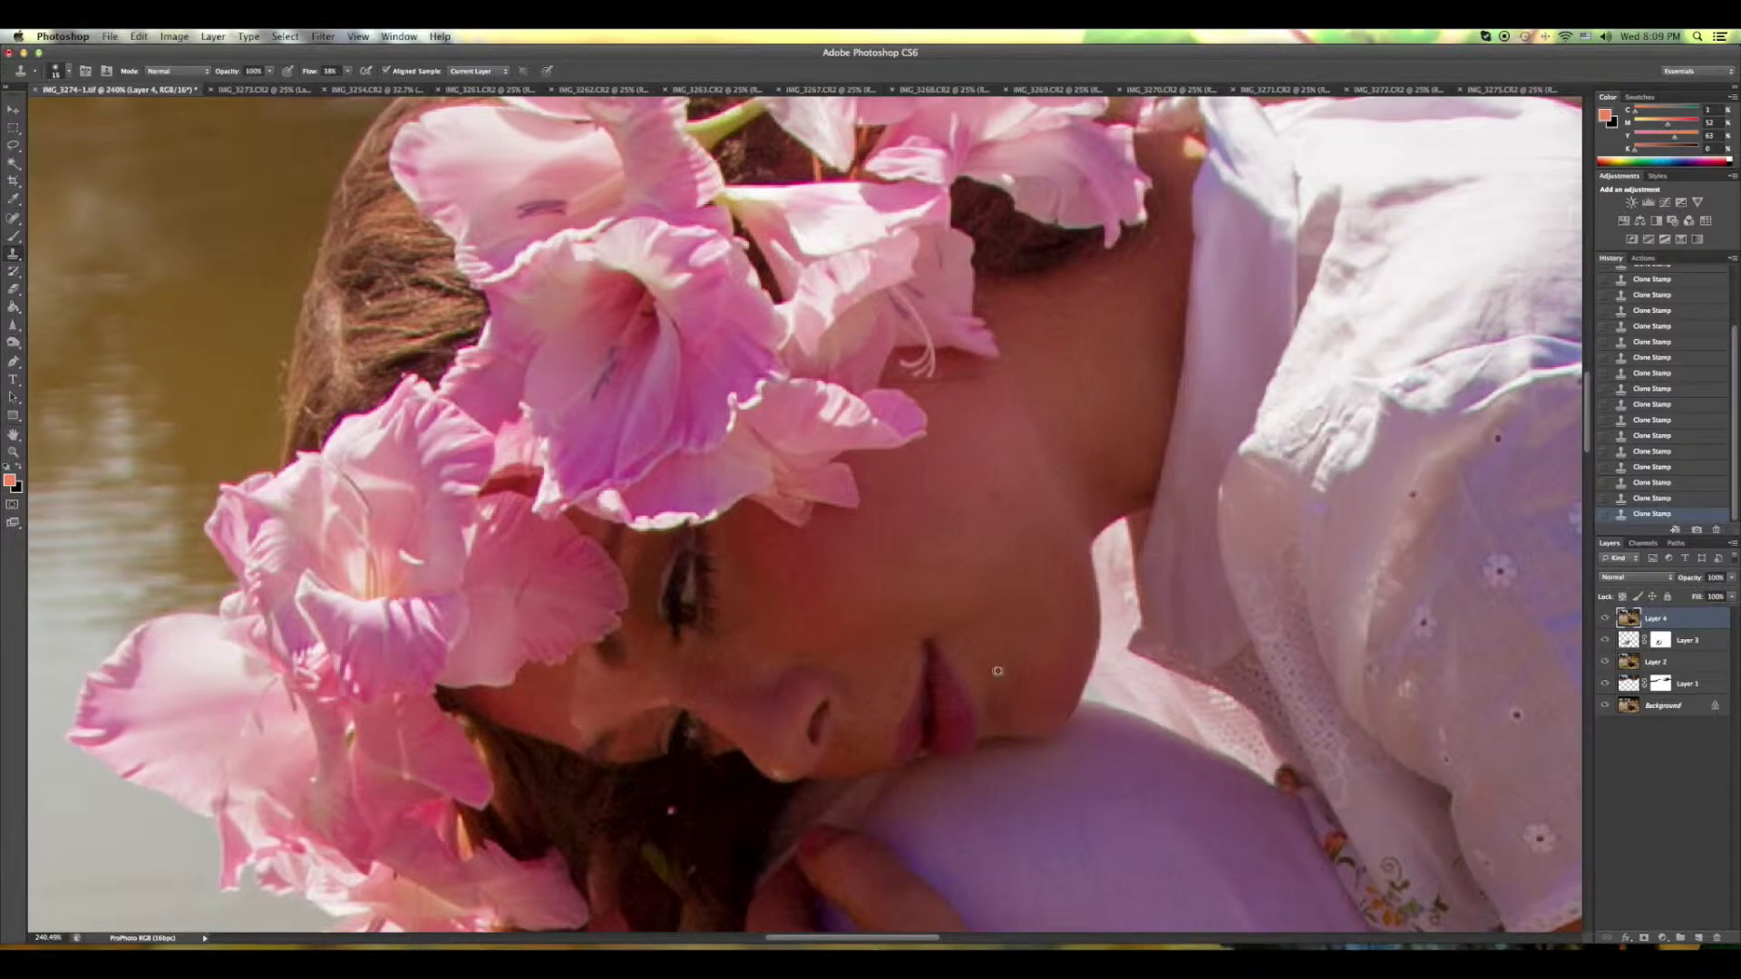
key("z")
key("ctrl+0")
key("ctrl+1")
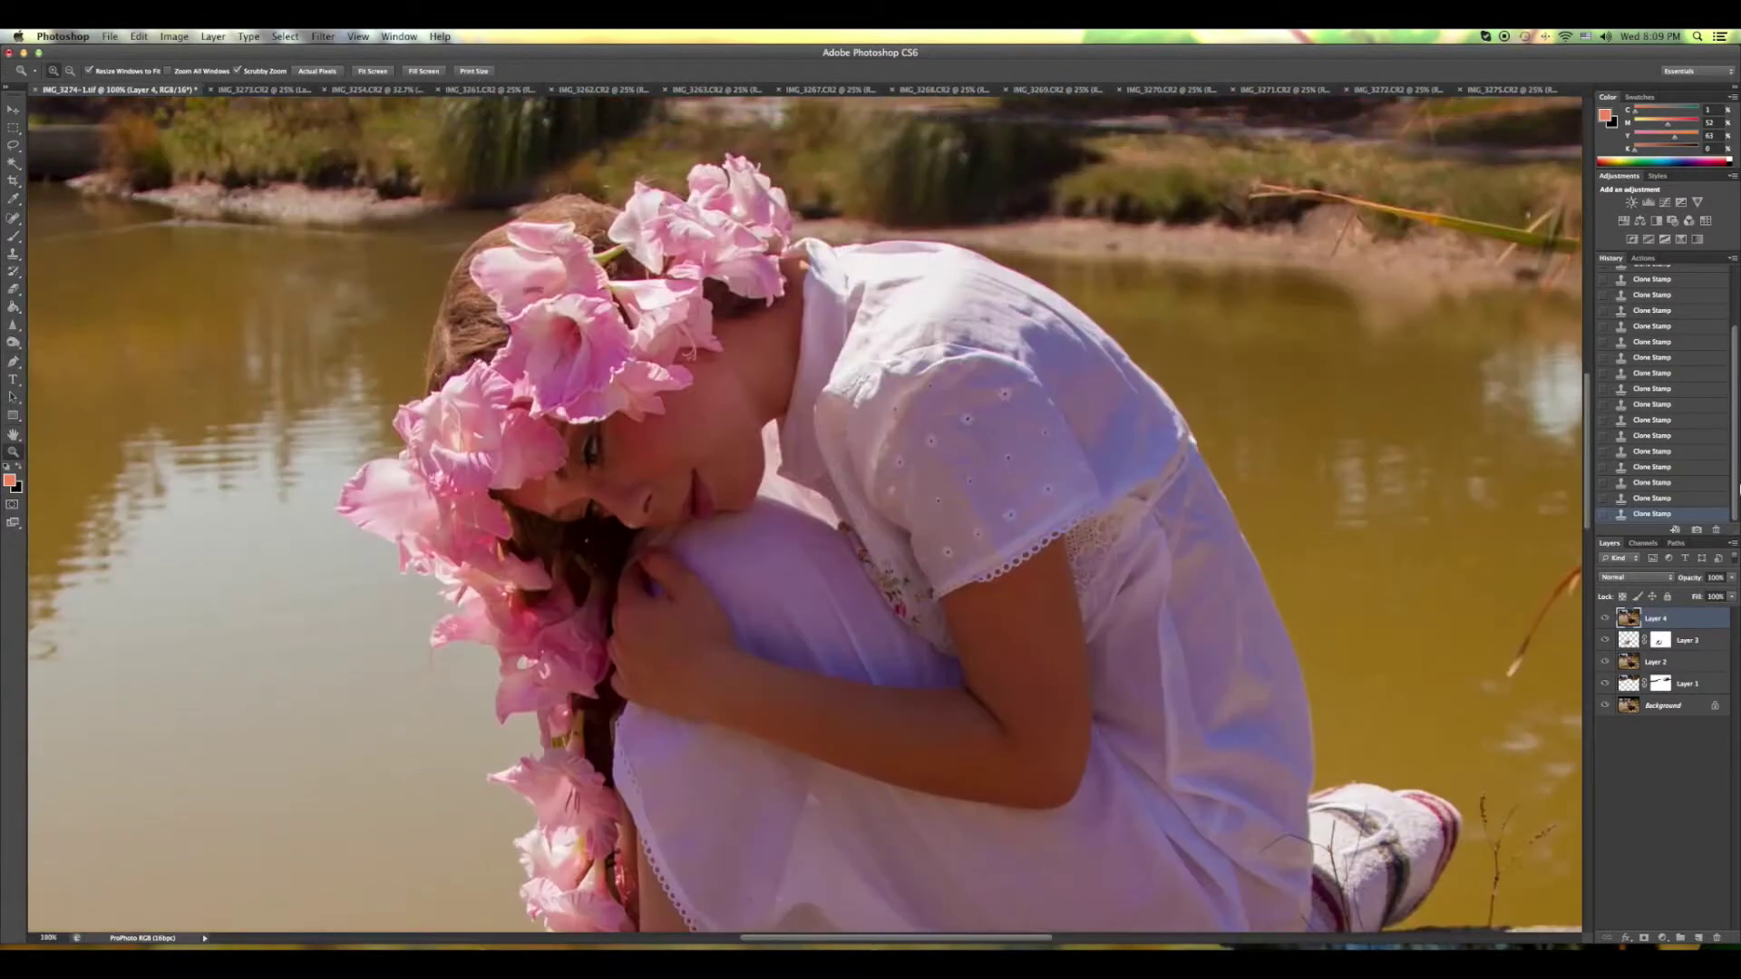
key("ctrl+j")
mouse_move(607, 462)
left_mouse_down()
mouse_move(653, 458)
mouse_move(569, 391)
left_mouse_up()
key("o")
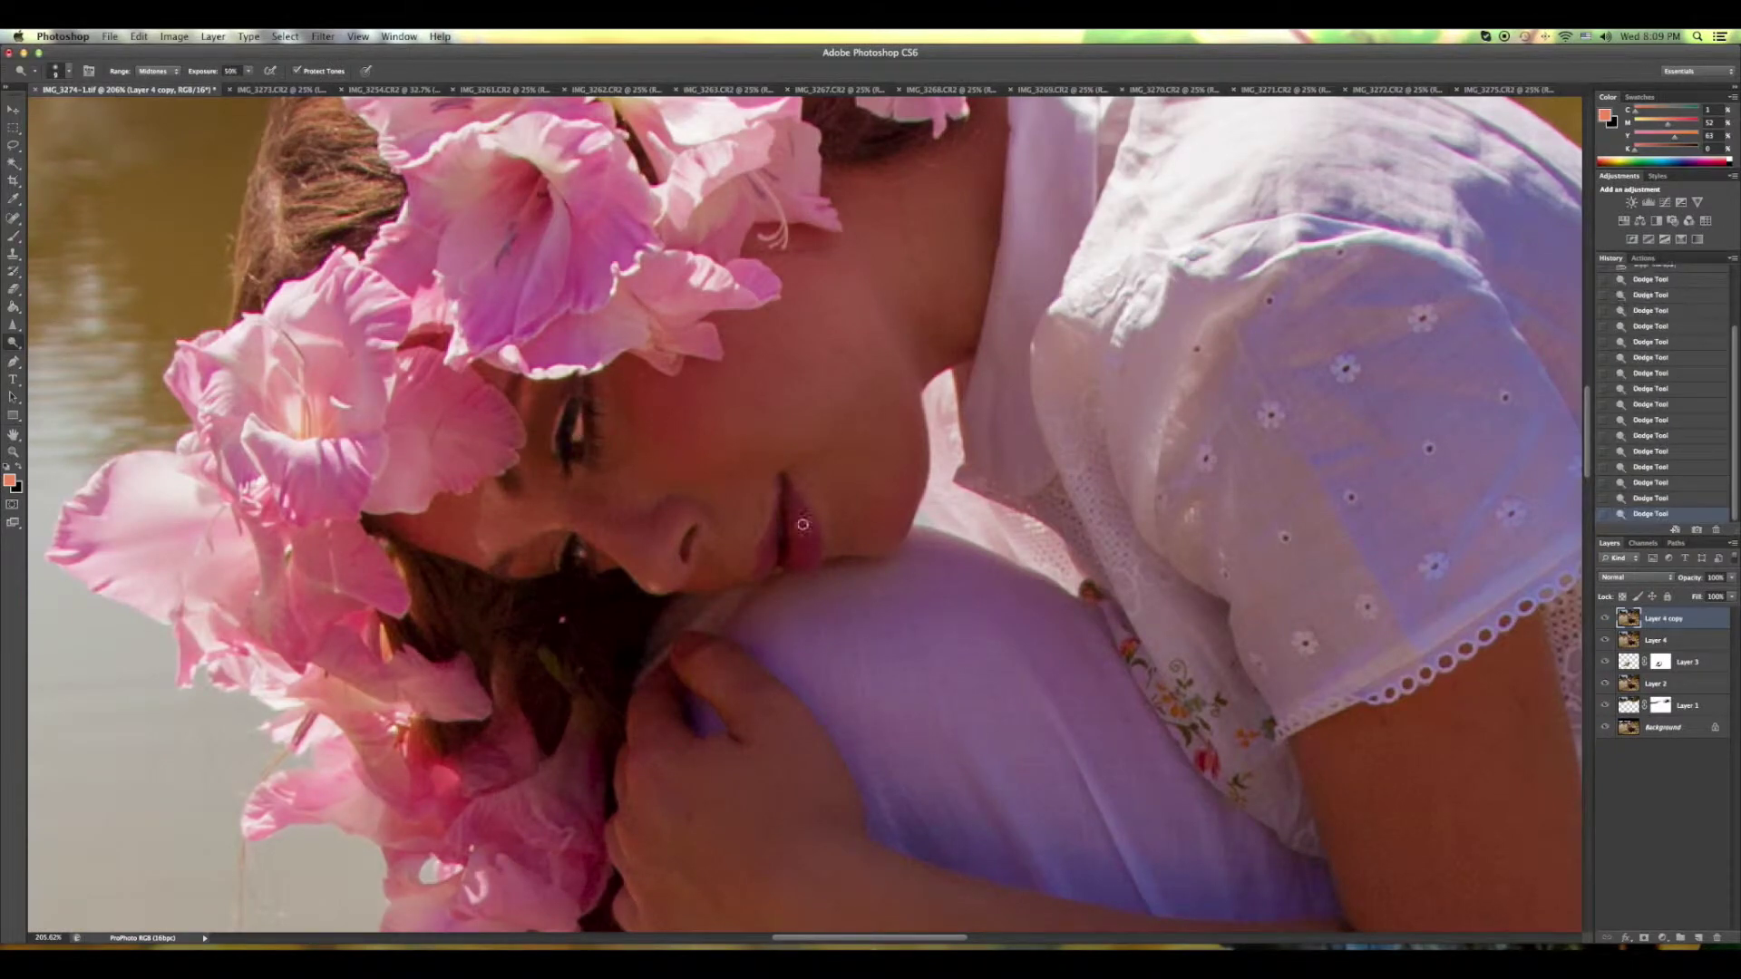
key("z")
key("ctrl+0")
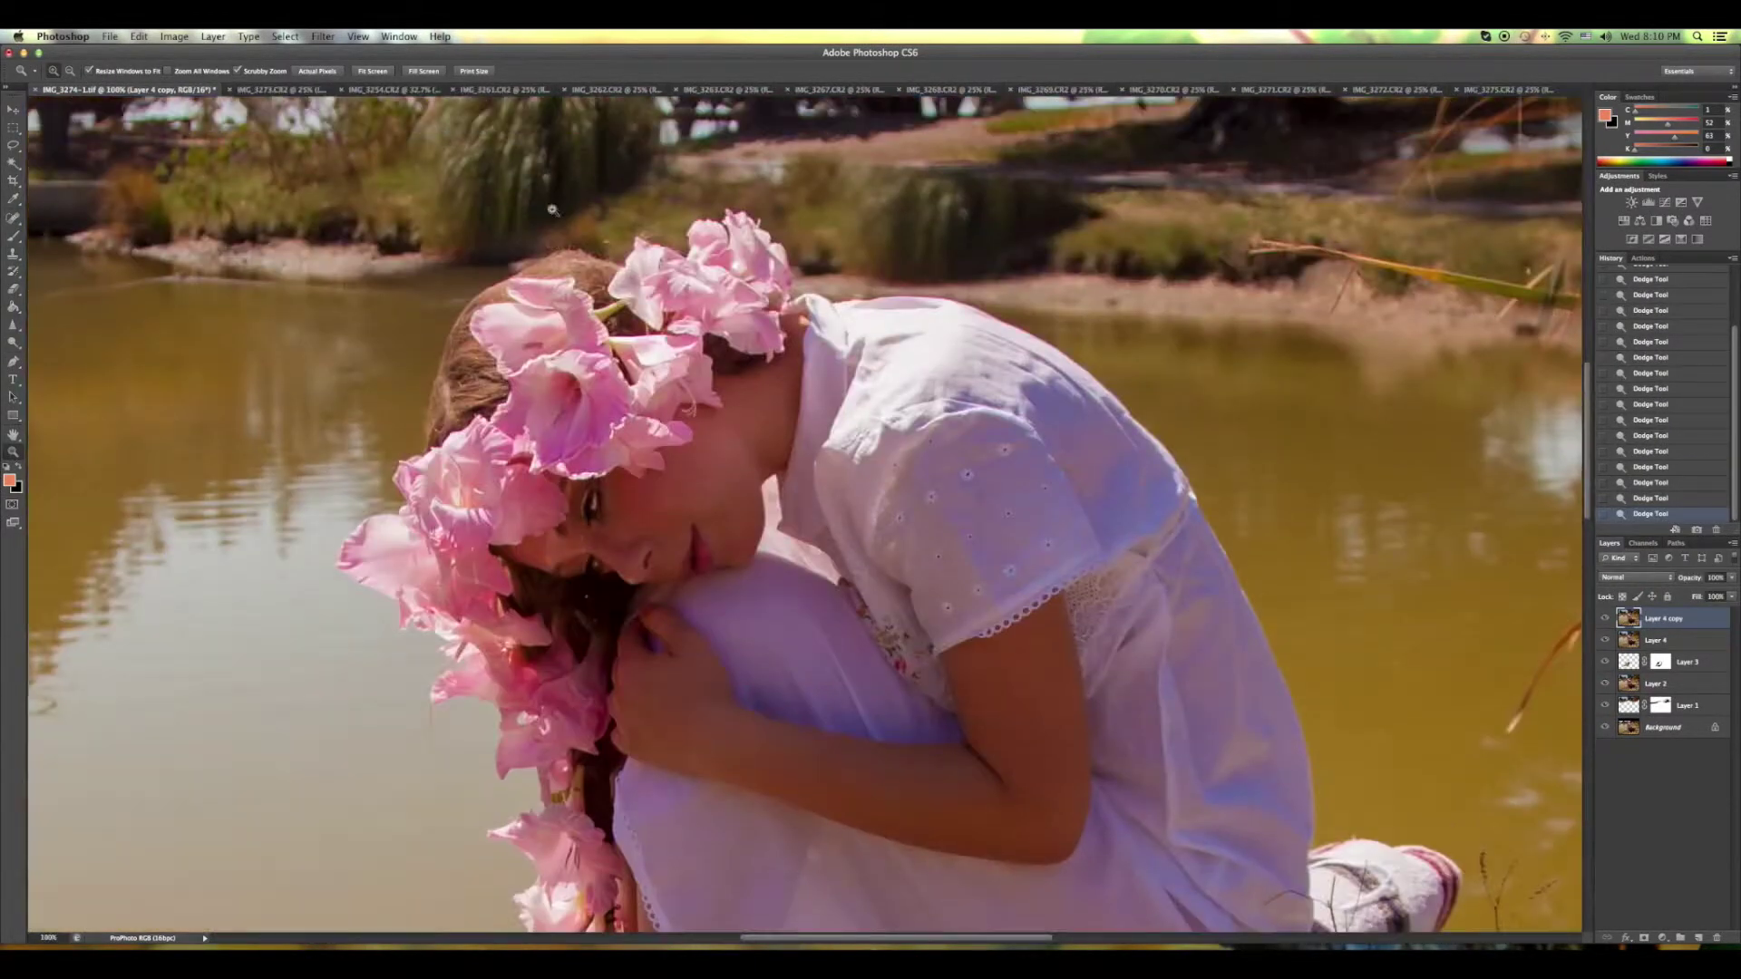
left_click_drag(689, 453, 816, 454)
Clone-stamp away blemishes on the girl's cheek below the eye.
left_click(14, 263)
mouse_move(447, 583)
left_mouse_down()
mouse_move(487, 566)
mouse_move(485, 628)
left_mouse_up()
left_click(490, 568)
left_click(490, 583)
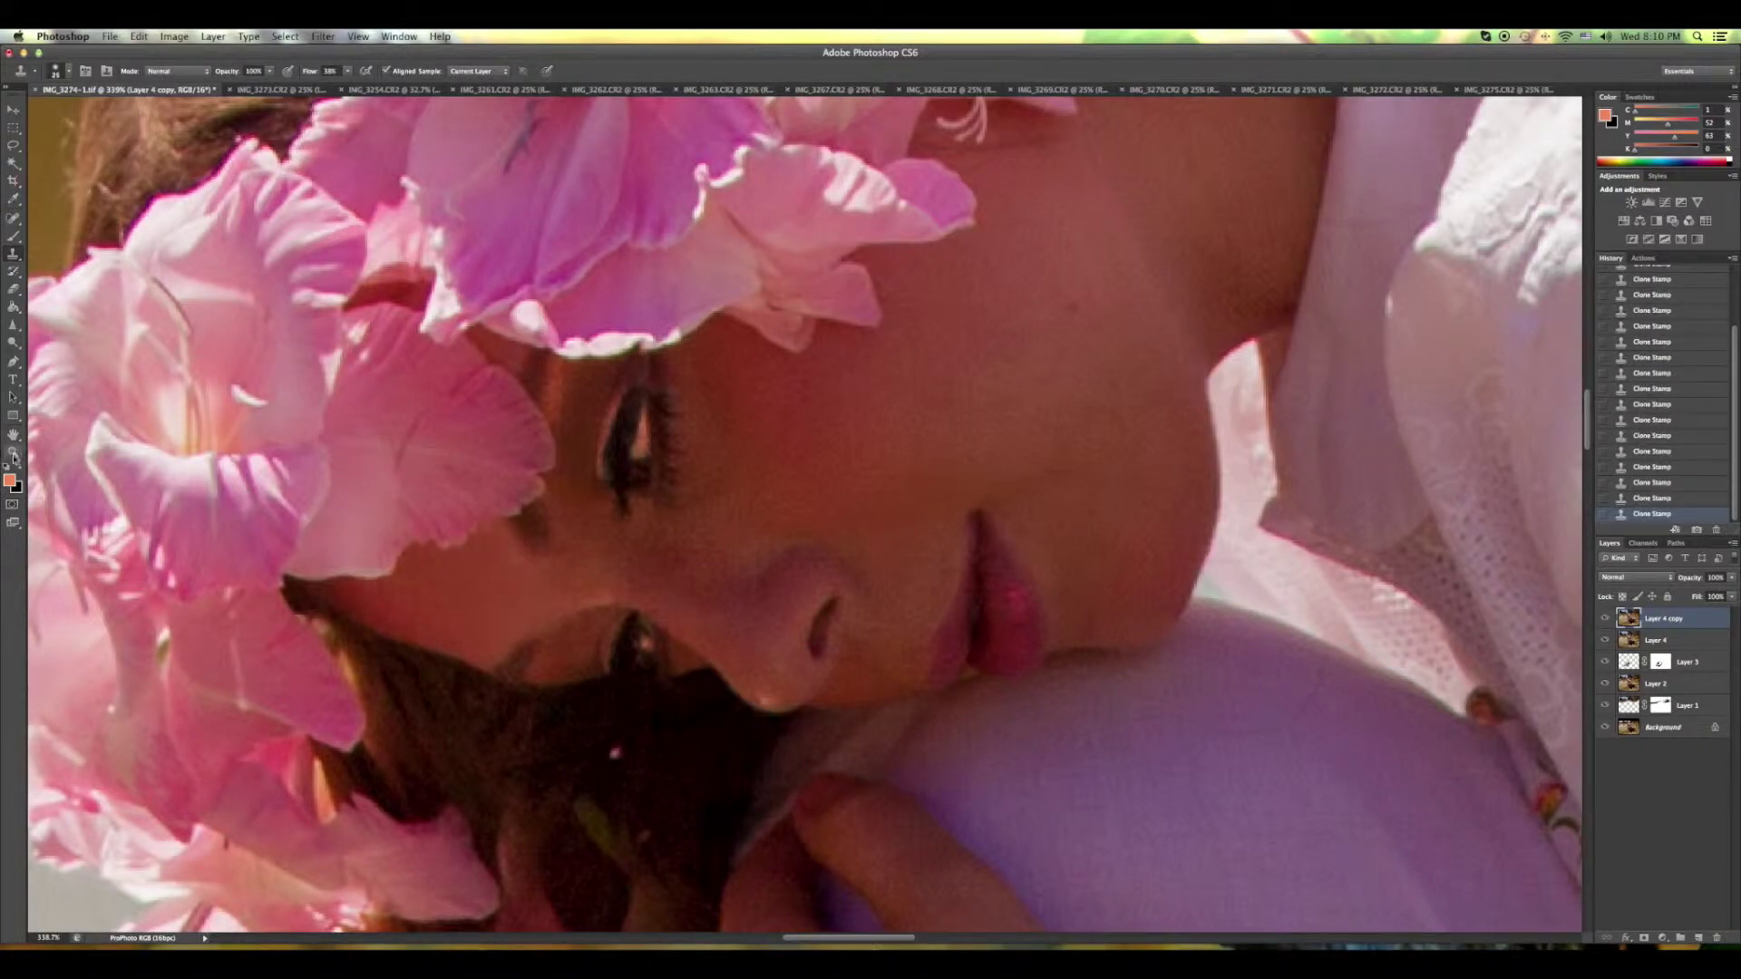
key("ctrl+0")
key("ctrl+1")
On a new layer copy, patch and clone away the stem beside the foot.
key("ctrl+j")
key("j")
left_click_drag(729, 488, 696, 512)
key("ctrl+d")
key("s")
left_click(719, 461)
left_click(761, 492)
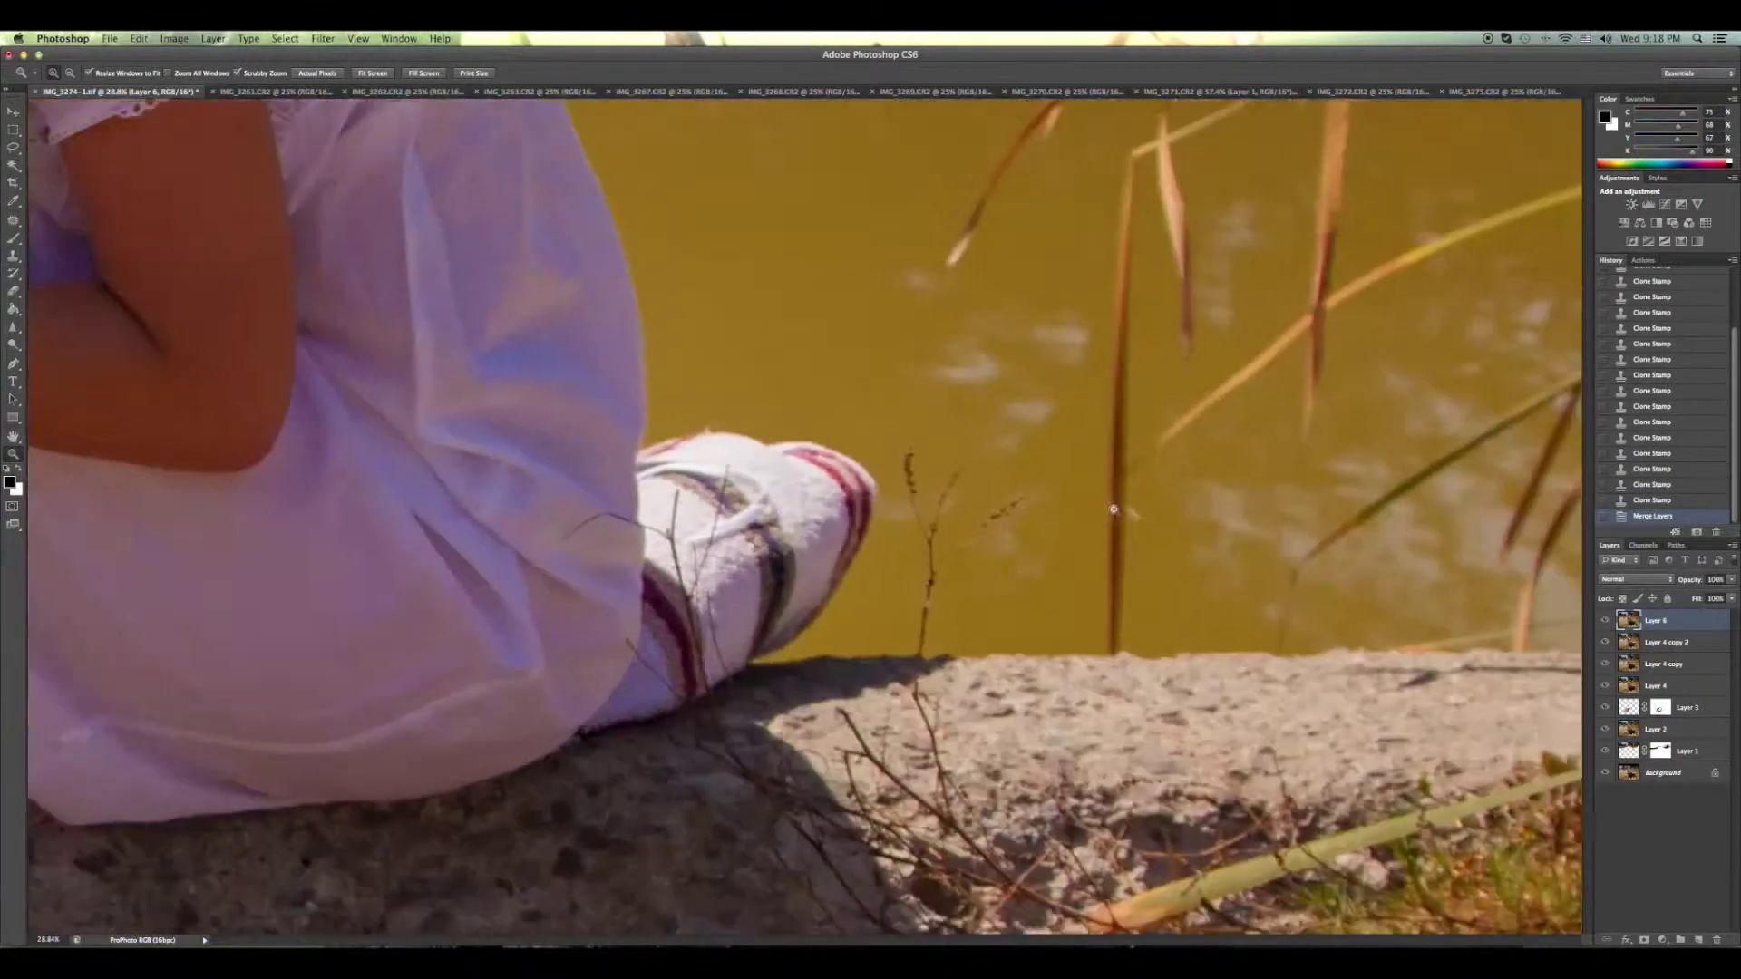
Duplicate the layer and patch away the shoe remnants at the rock edge.
left_click_drag(1113, 510, 848, 557)
key("ctrl+j")
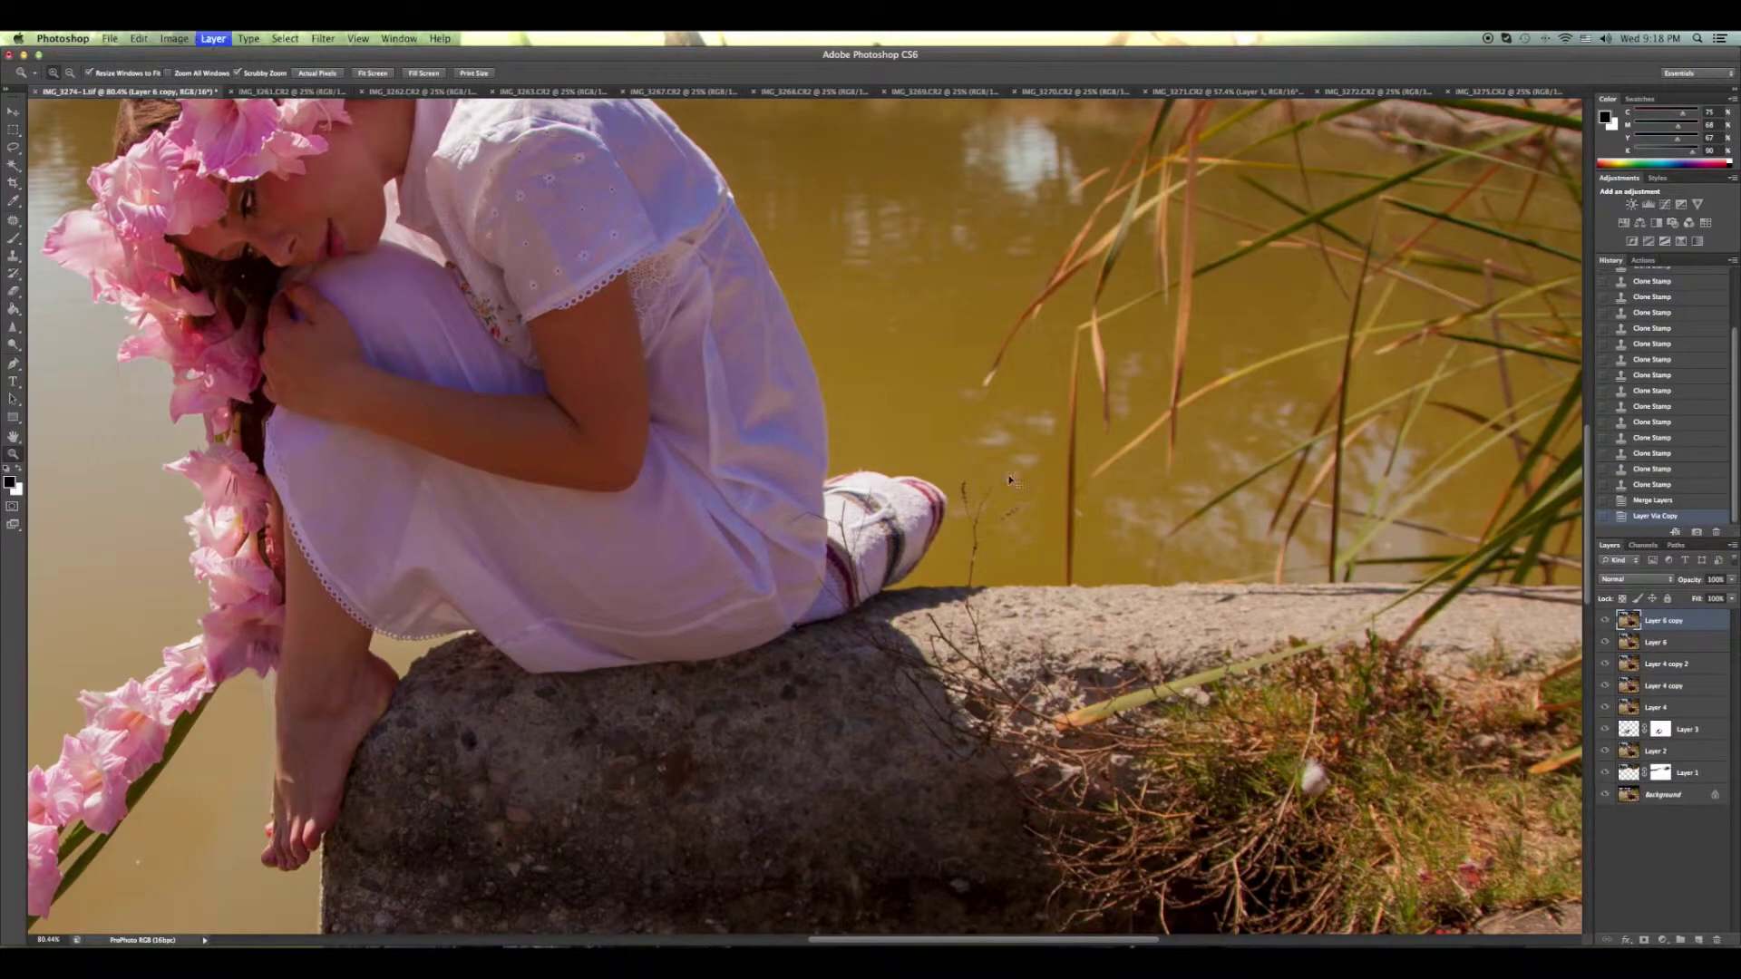
key("j")
left_click_drag(964, 539, 991, 479)
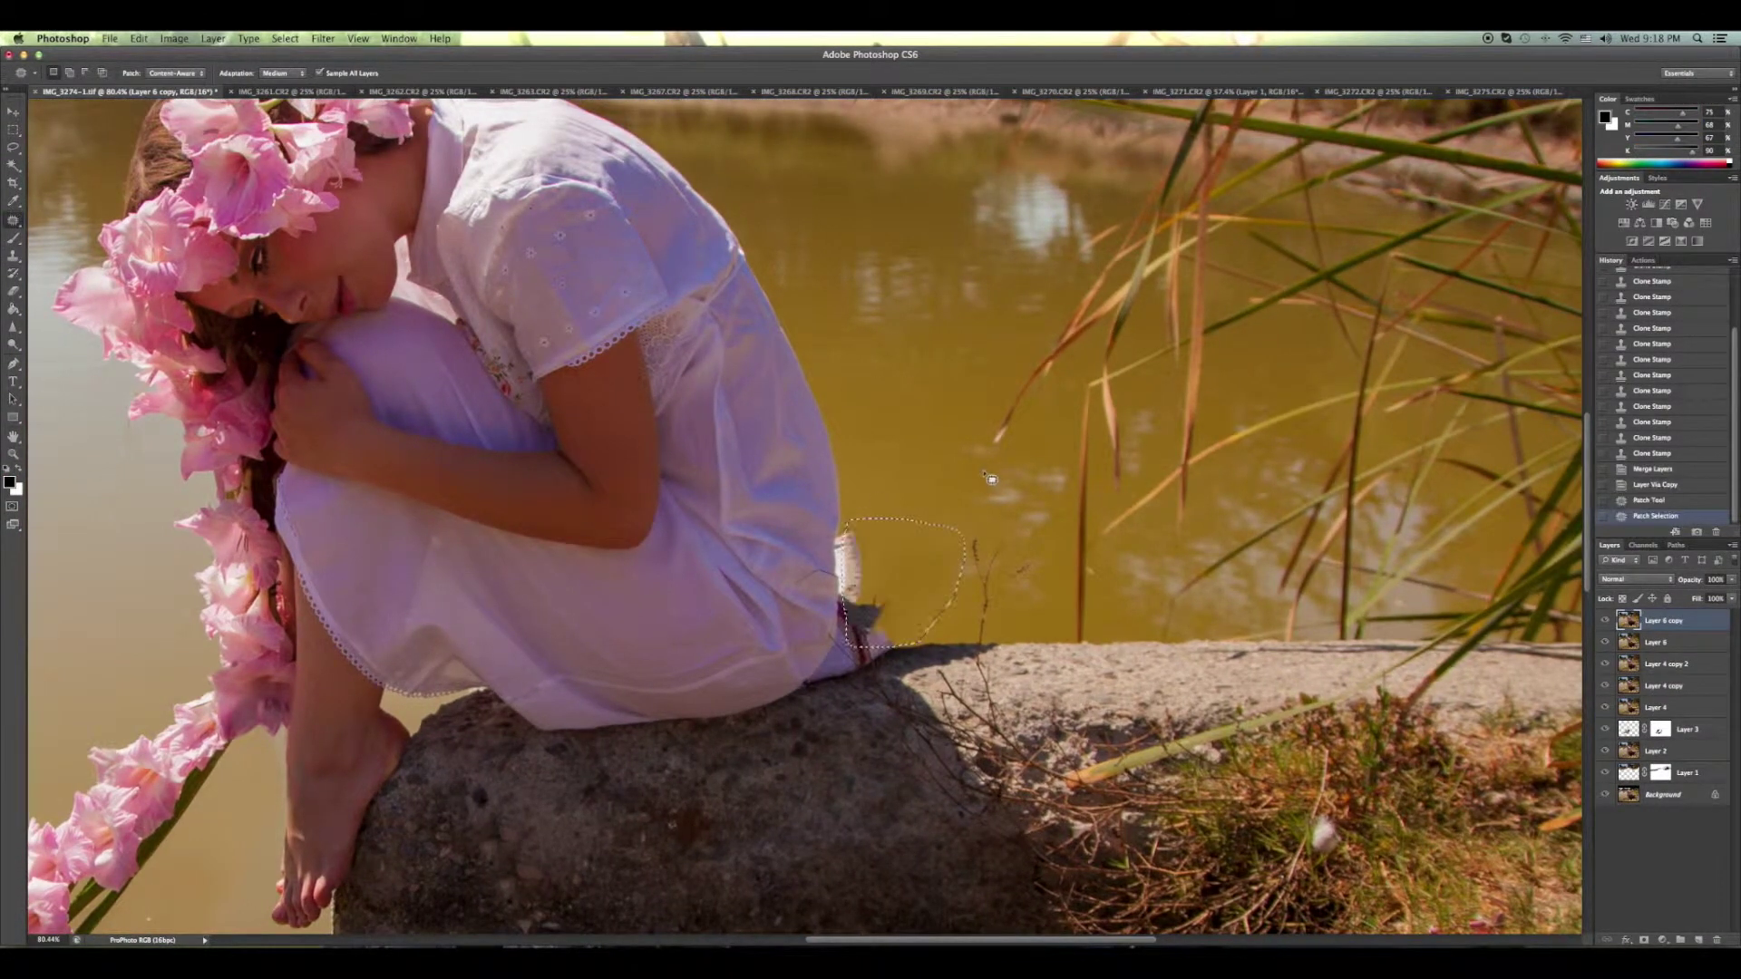
mouse_move(841, 659)
left_mouse_down()
mouse_move(848, 676)
mouse_move(915, 635)
left_mouse_up()
key("ctrl+d")
left_click_drag(844, 530, 839, 652)
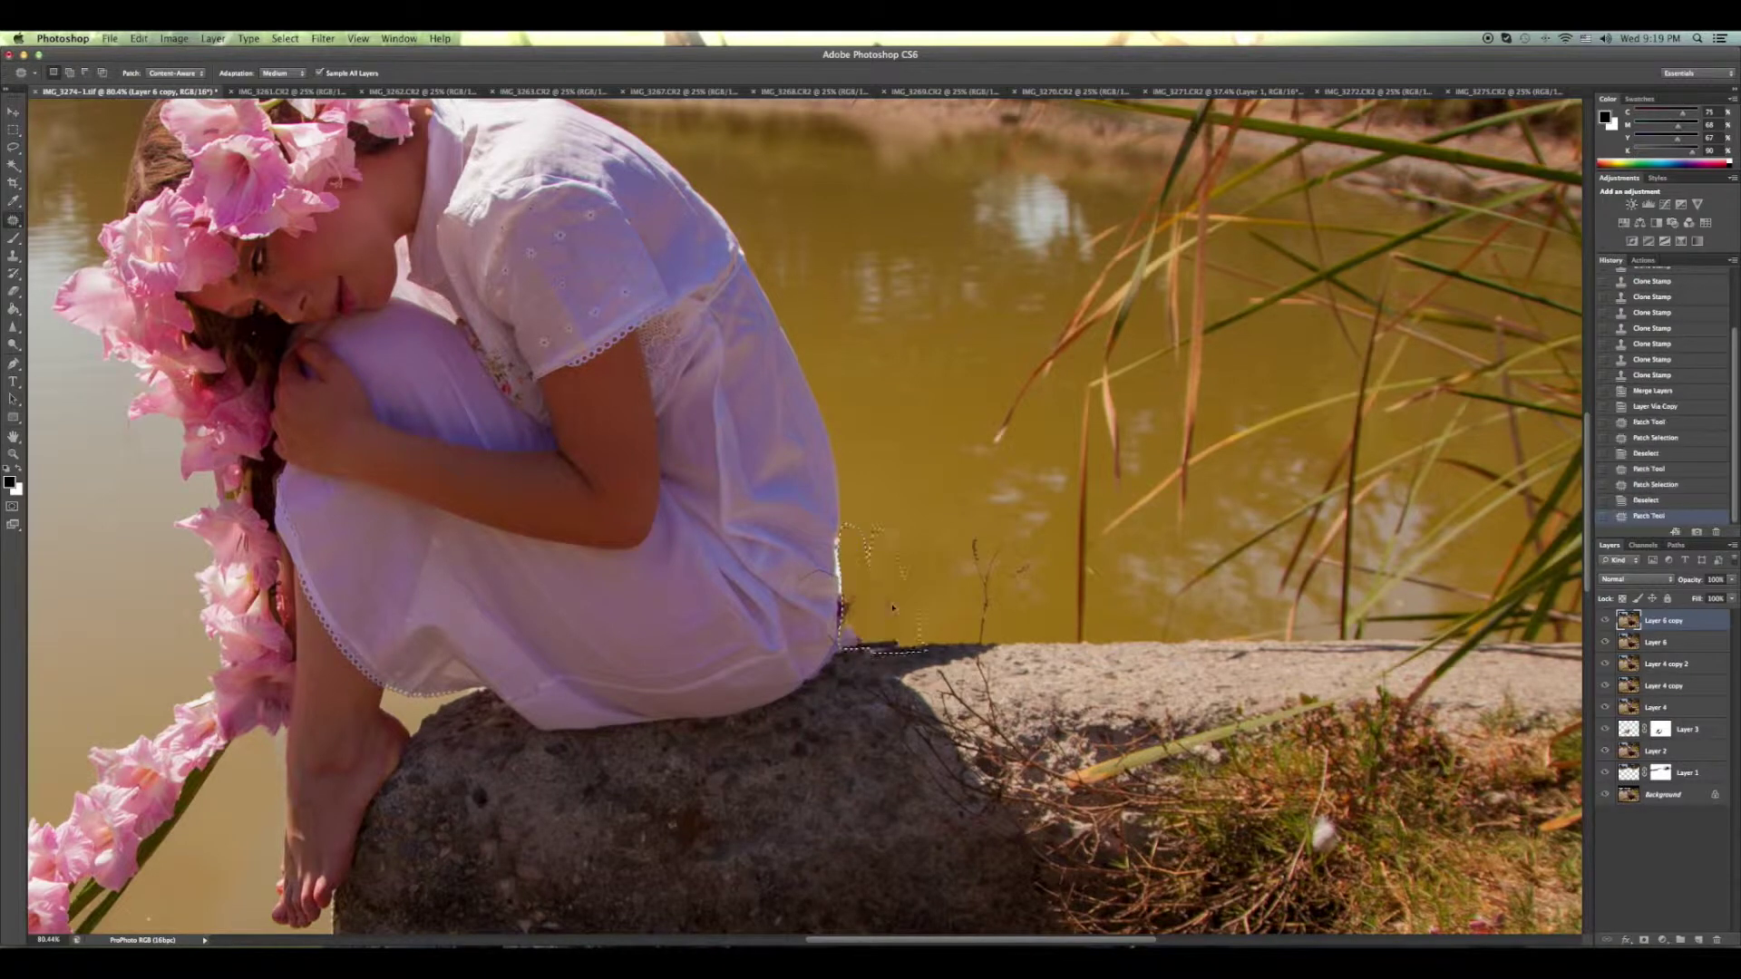
left_click_drag(847, 589, 957, 501)
key("ctrl+d")
Clone clean water over the white blob, highlight and lavender fringe along the dress edge.
key("z")
left_click_drag(789, 556, 1152, 544)
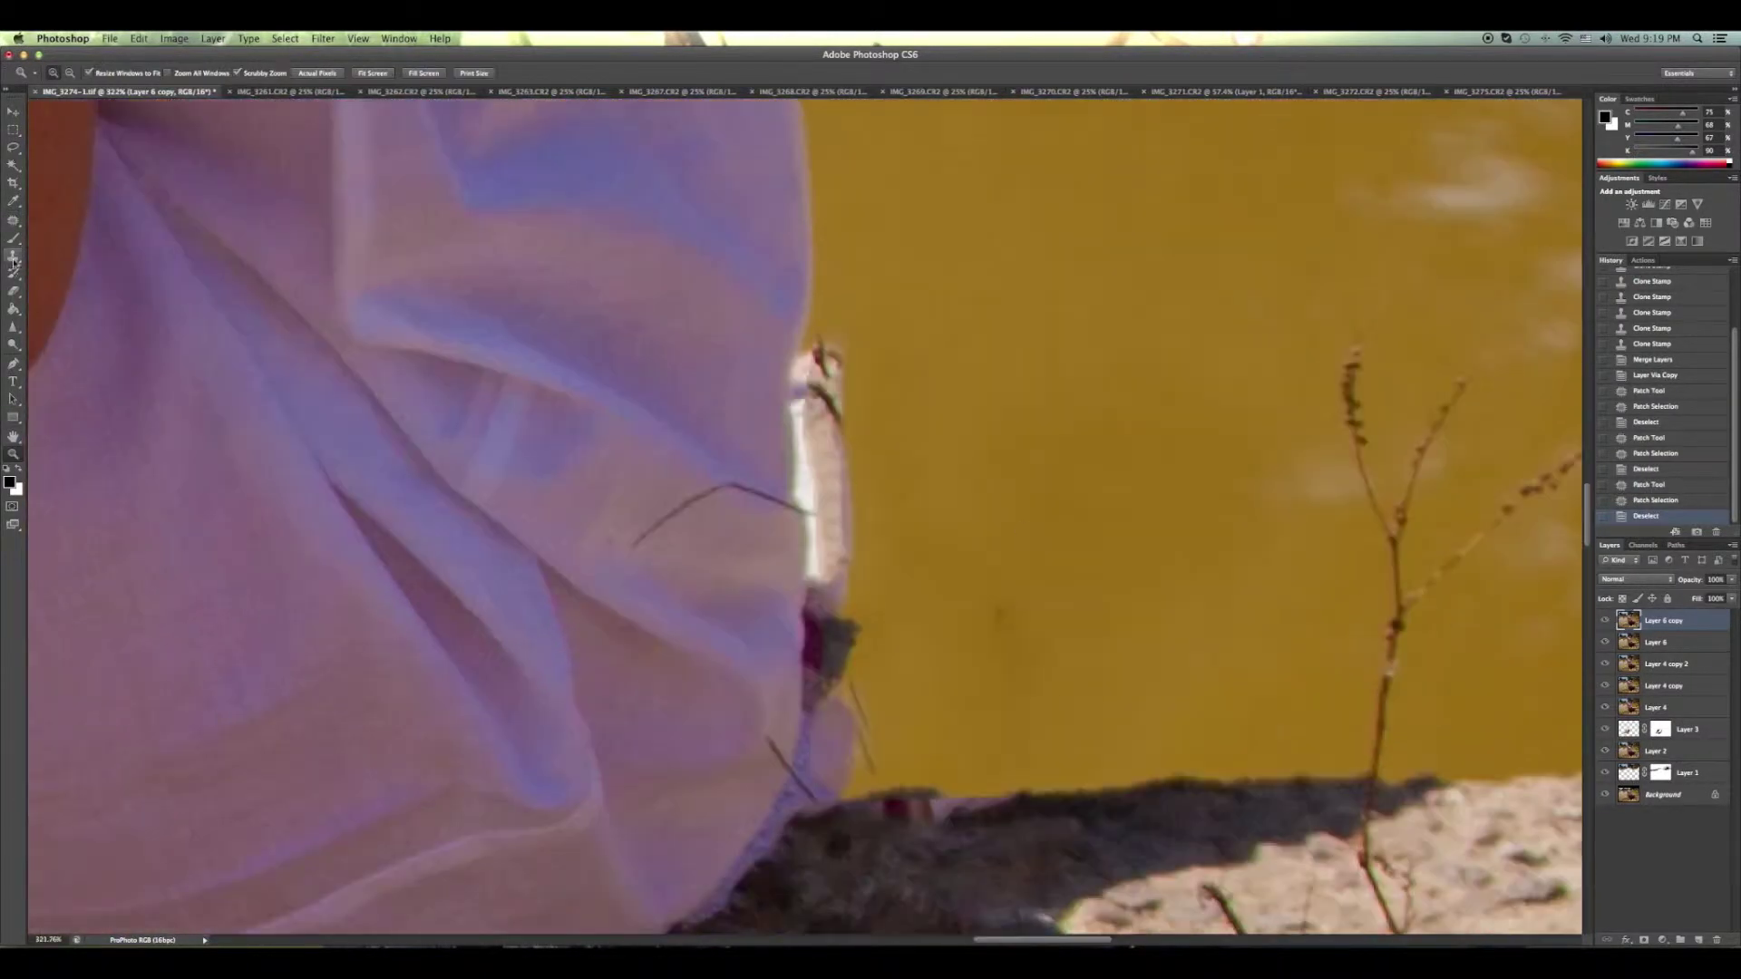
key("s")
left_click(1150, 544)
scroll(1132, 546, "right", 3)
left_click_drag(898, 399, 898, 743)
left_click_drag(1088, 852, 880, 870)
scroll(1079, 757, "down", 2)
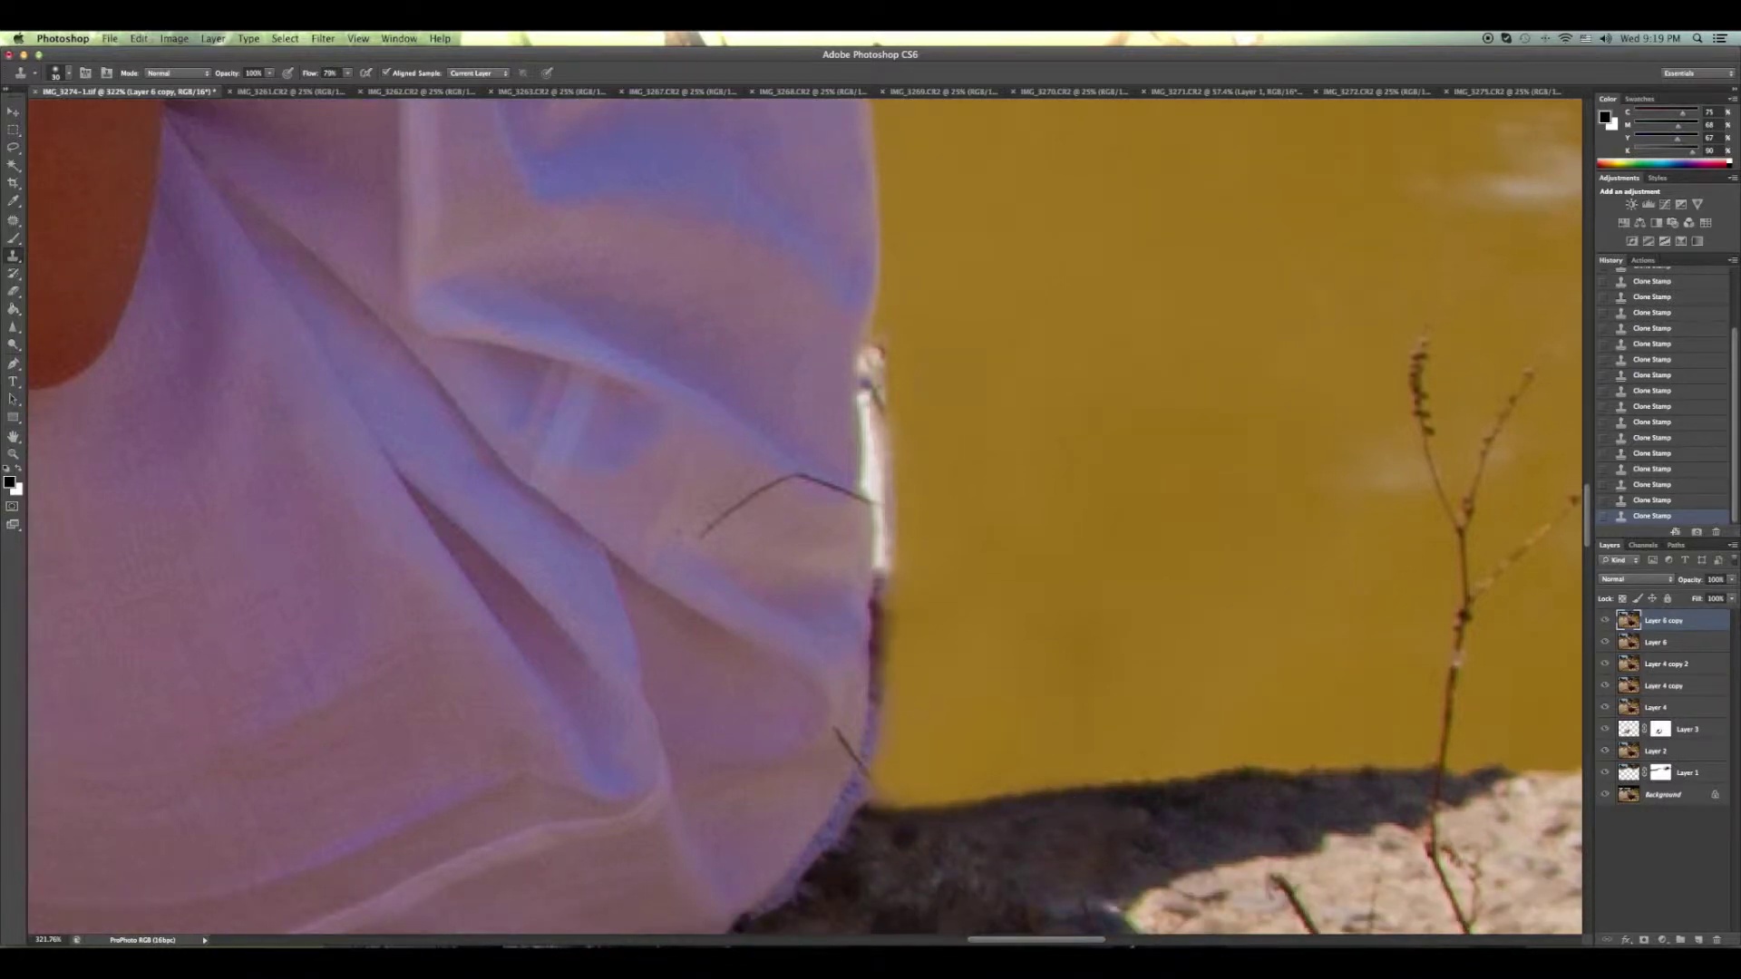
left_click_drag(875, 354, 875, 503)
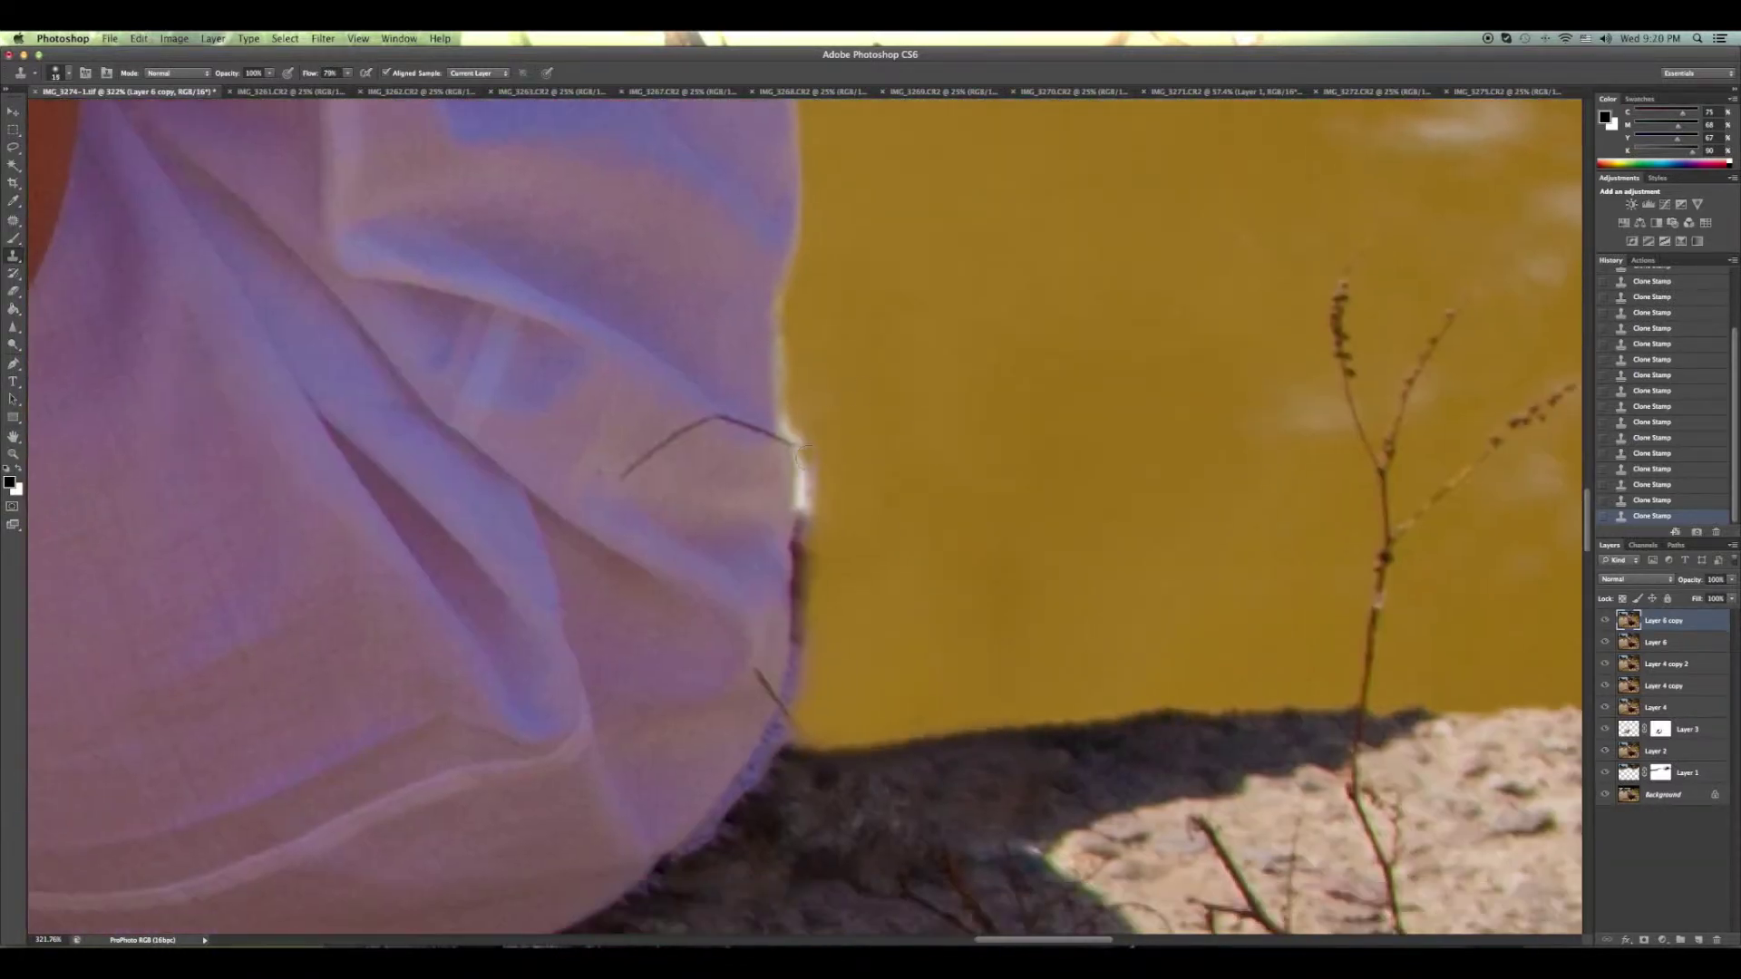
mouse_move(786, 777)
left_mouse_down()
mouse_move(691, 840)
mouse_move(751, 752)
left_mouse_up()
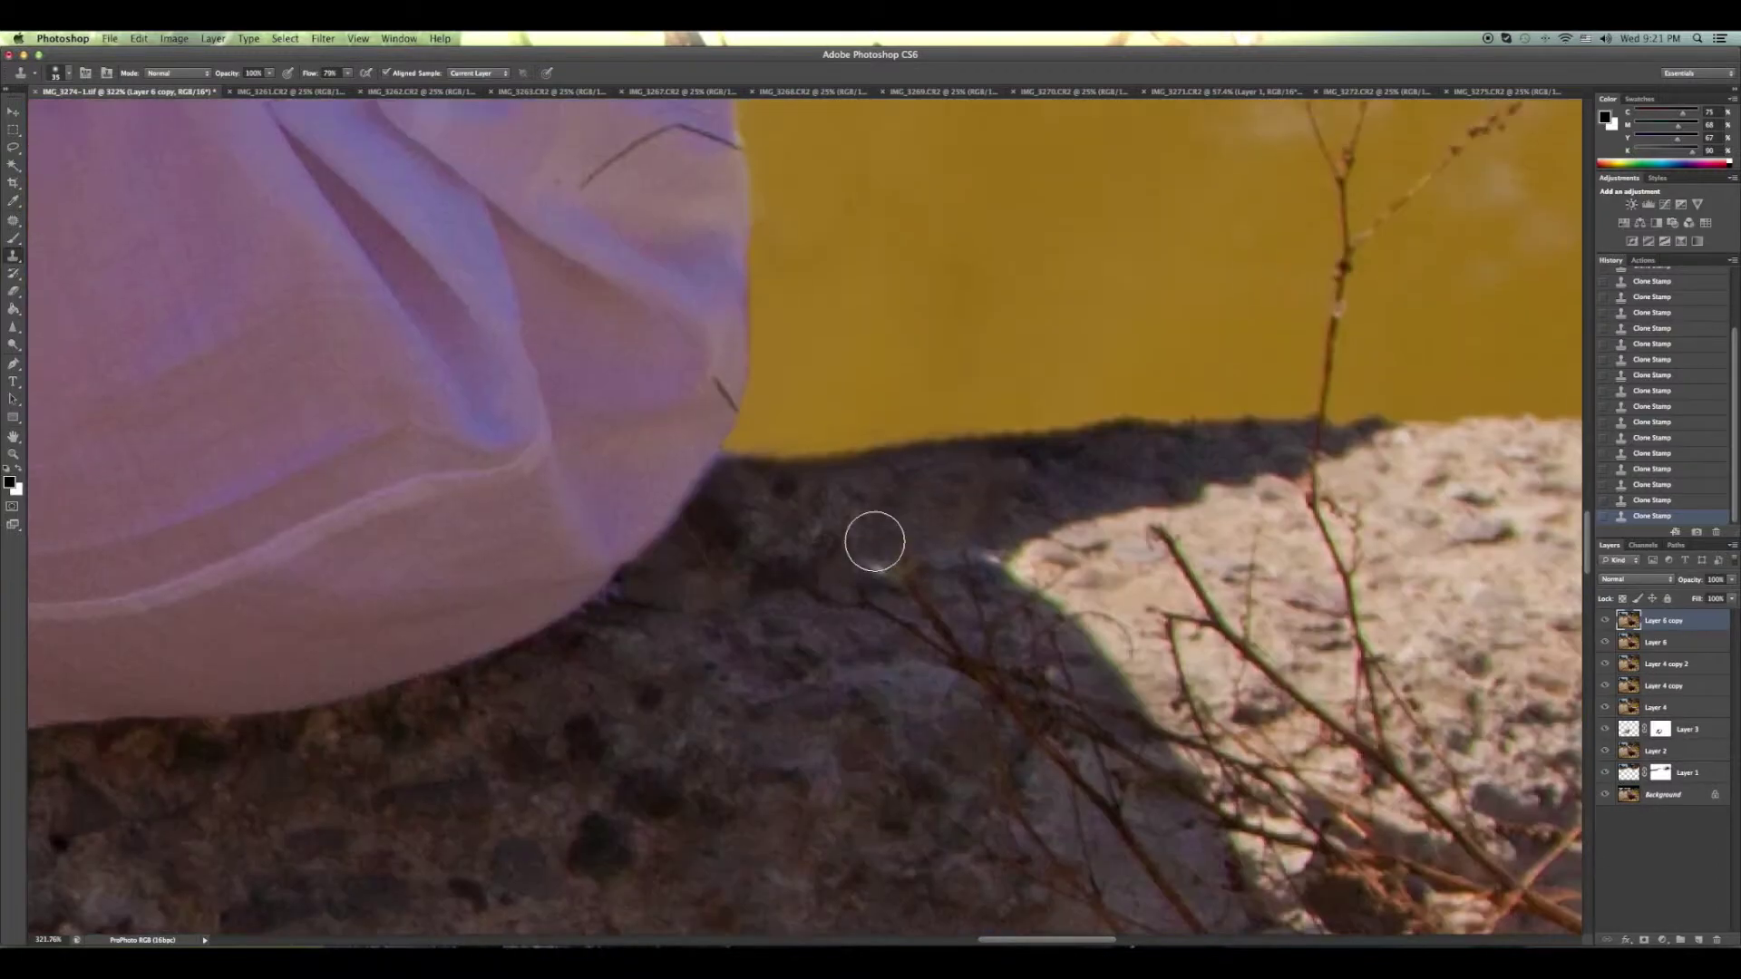
Spot-heal the dark hair strand off the dress.
left_click(13, 220)
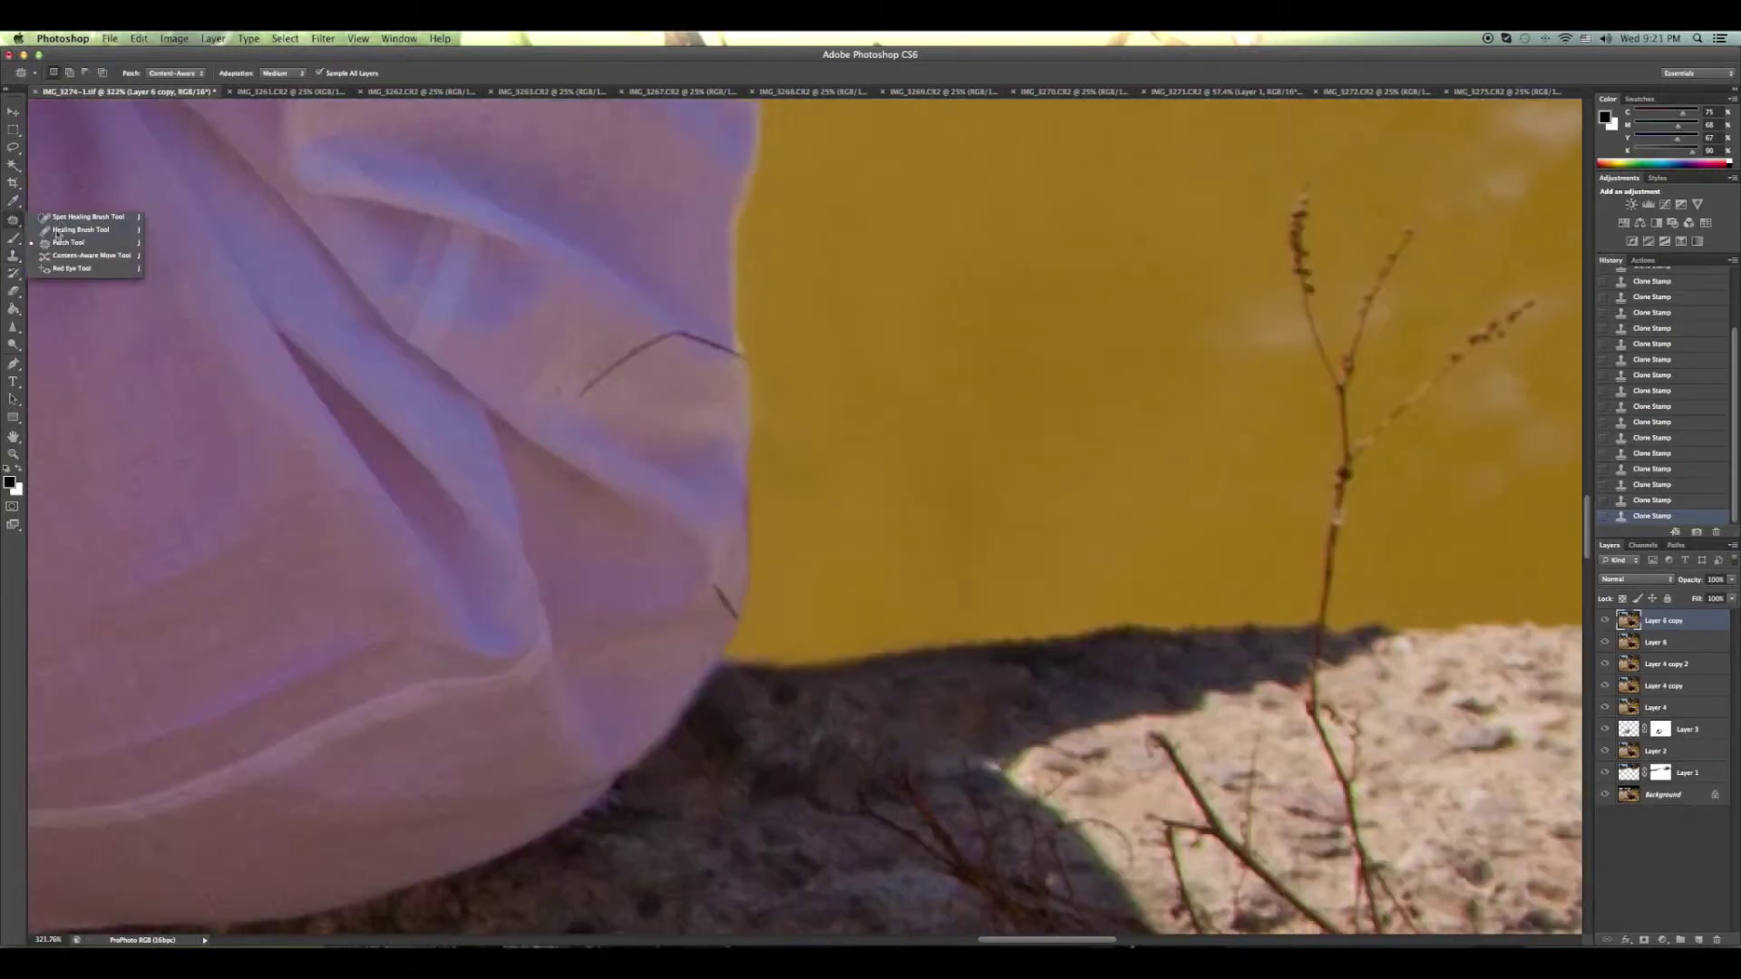
left_click_drag(678, 332, 581, 394)
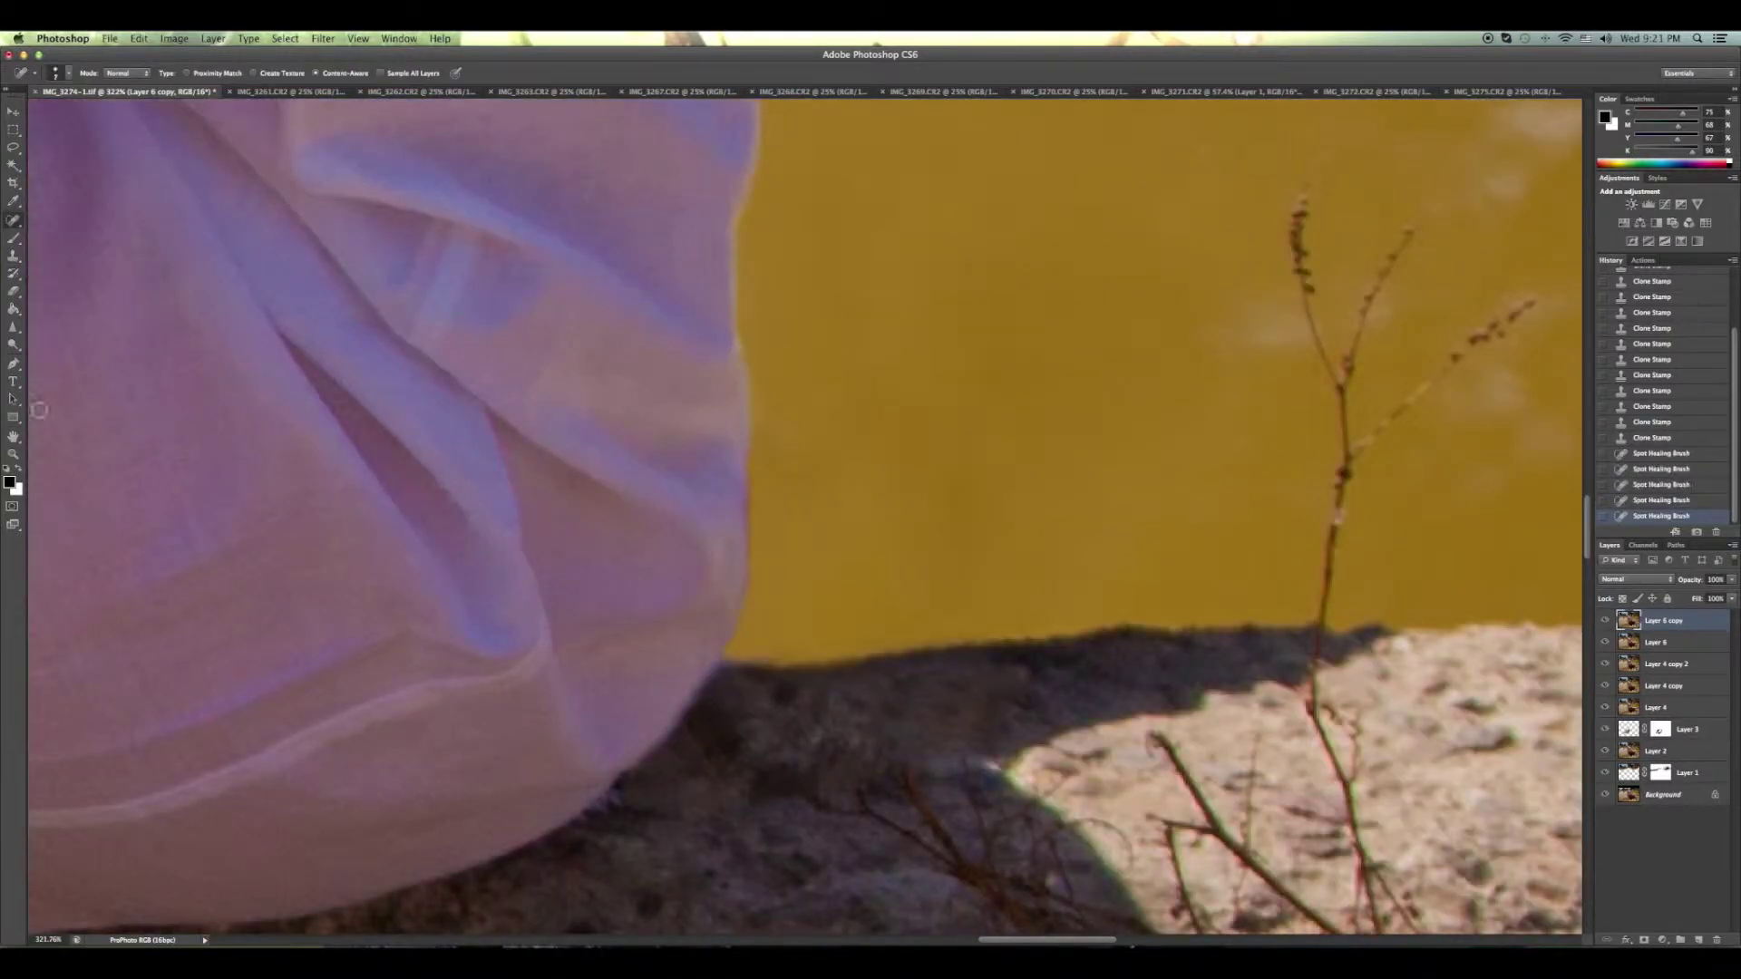
left_click(13, 454)
key("ctrl+0")
On a new layer copy, spot-heal the dark stick off the ground beside the rock.
key("ctrl+j")
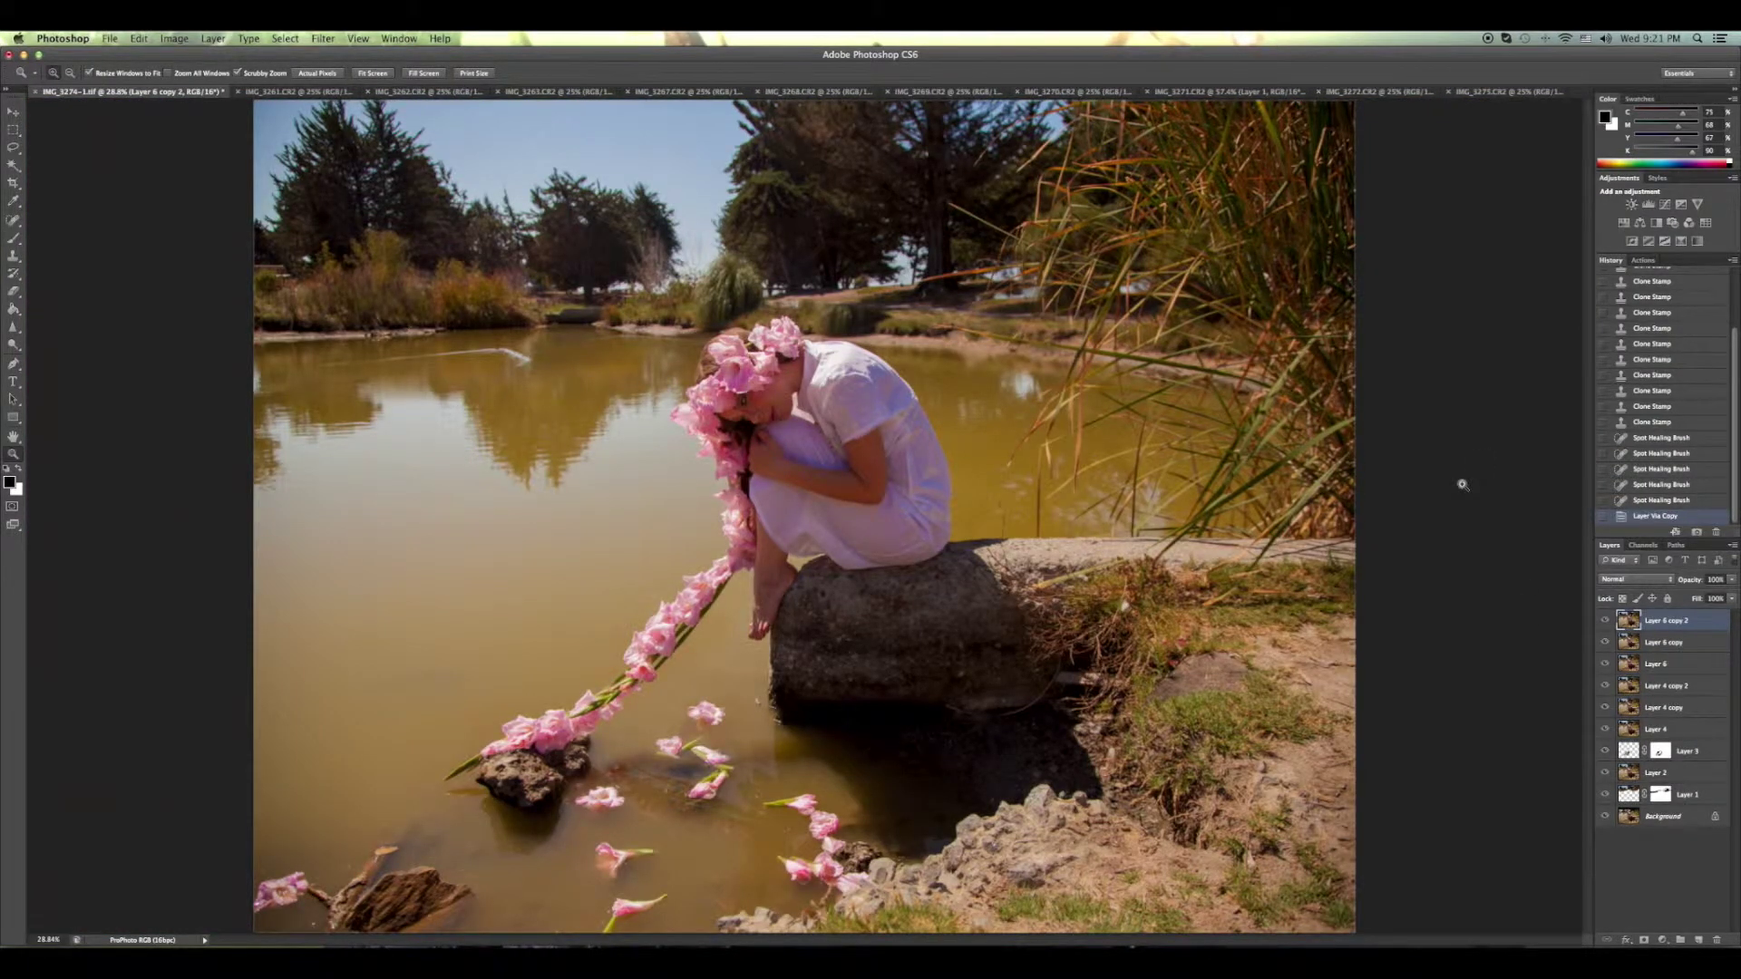
left_click_drag(1052, 698, 1142, 698)
key("j")
mouse_move(584, 778)
left_mouse_down()
mouse_move(700, 789)
mouse_move(1092, 655)
left_mouse_up()
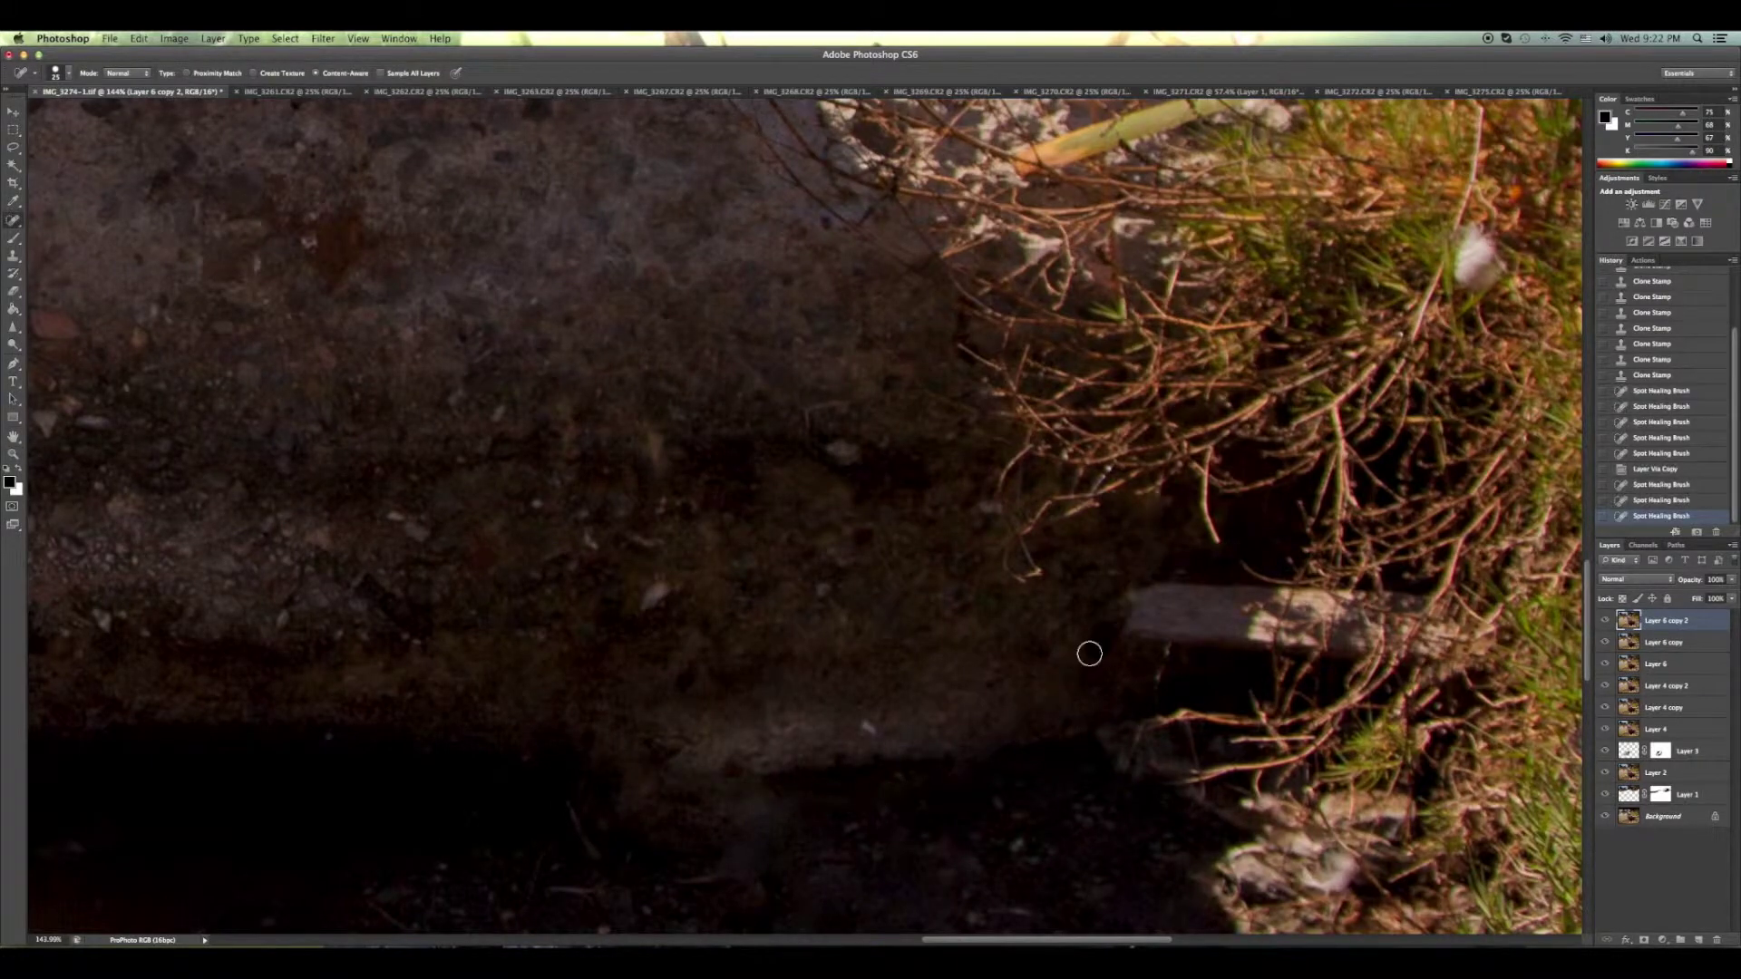
scroll(634, 498, "down", 5)
key("z")
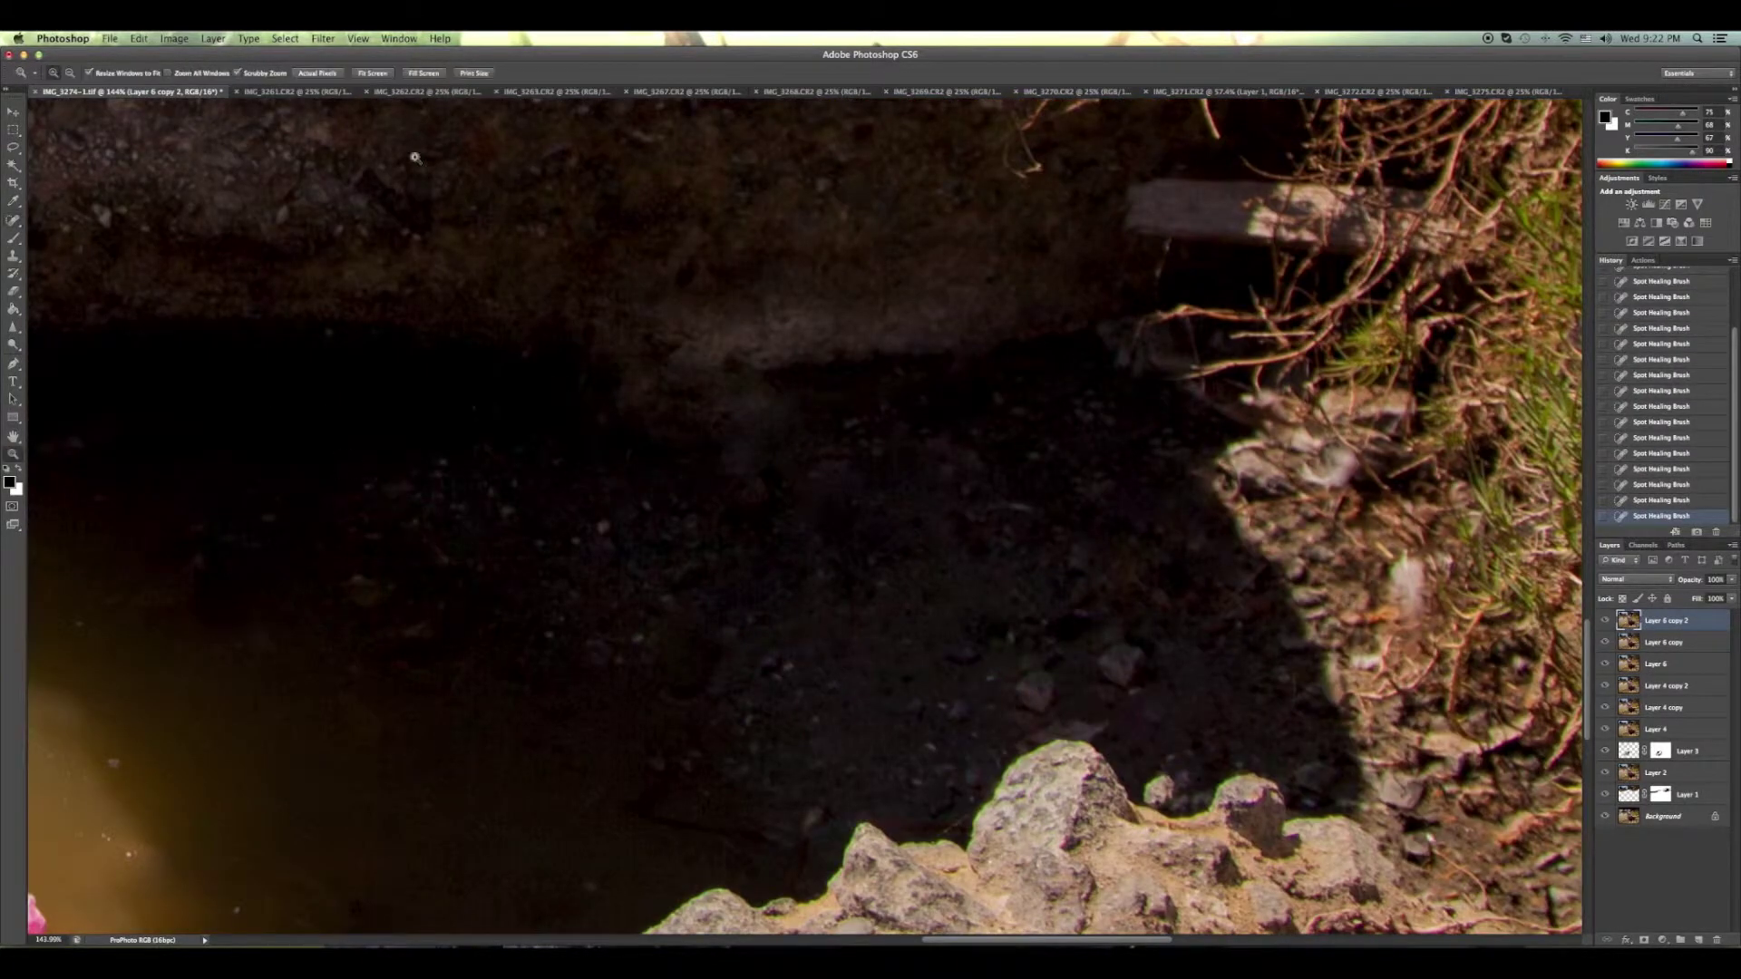
key("ctrl+0")
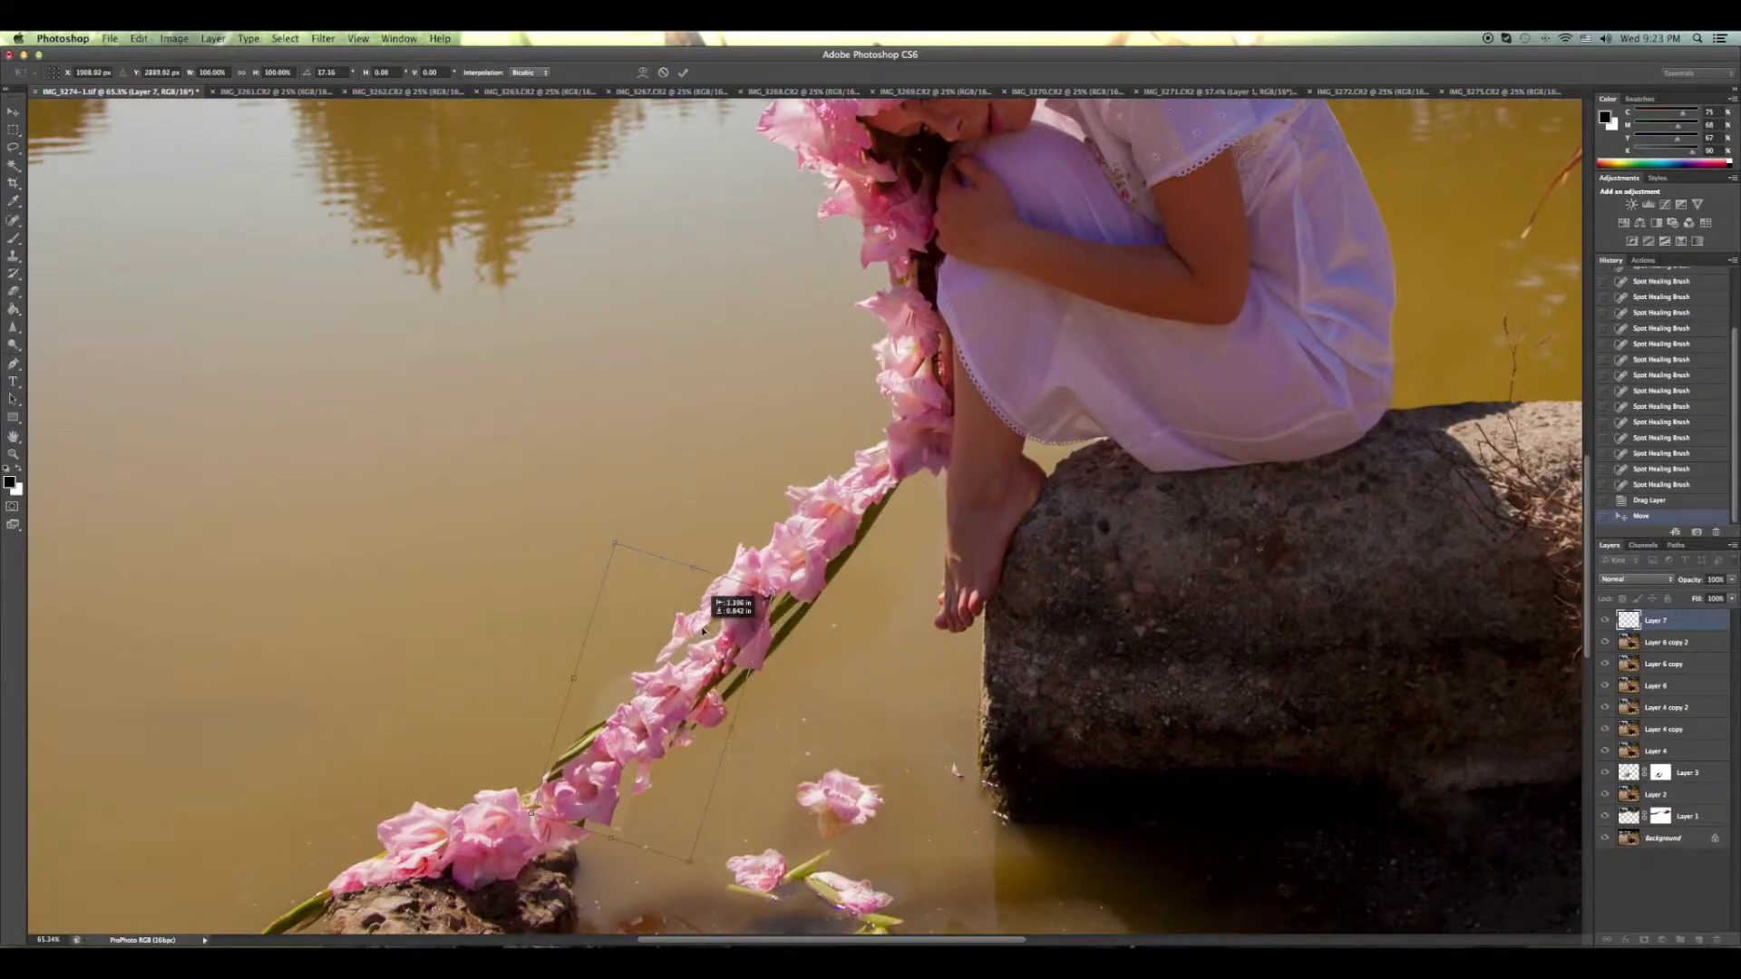
Enlarge Layer 7's garland piece toward the lower left and position it in the water.
left_click_drag(735, 611, 614, 757)
left_click_drag(893, 494, 845, 555)
key("Return")
key("z")
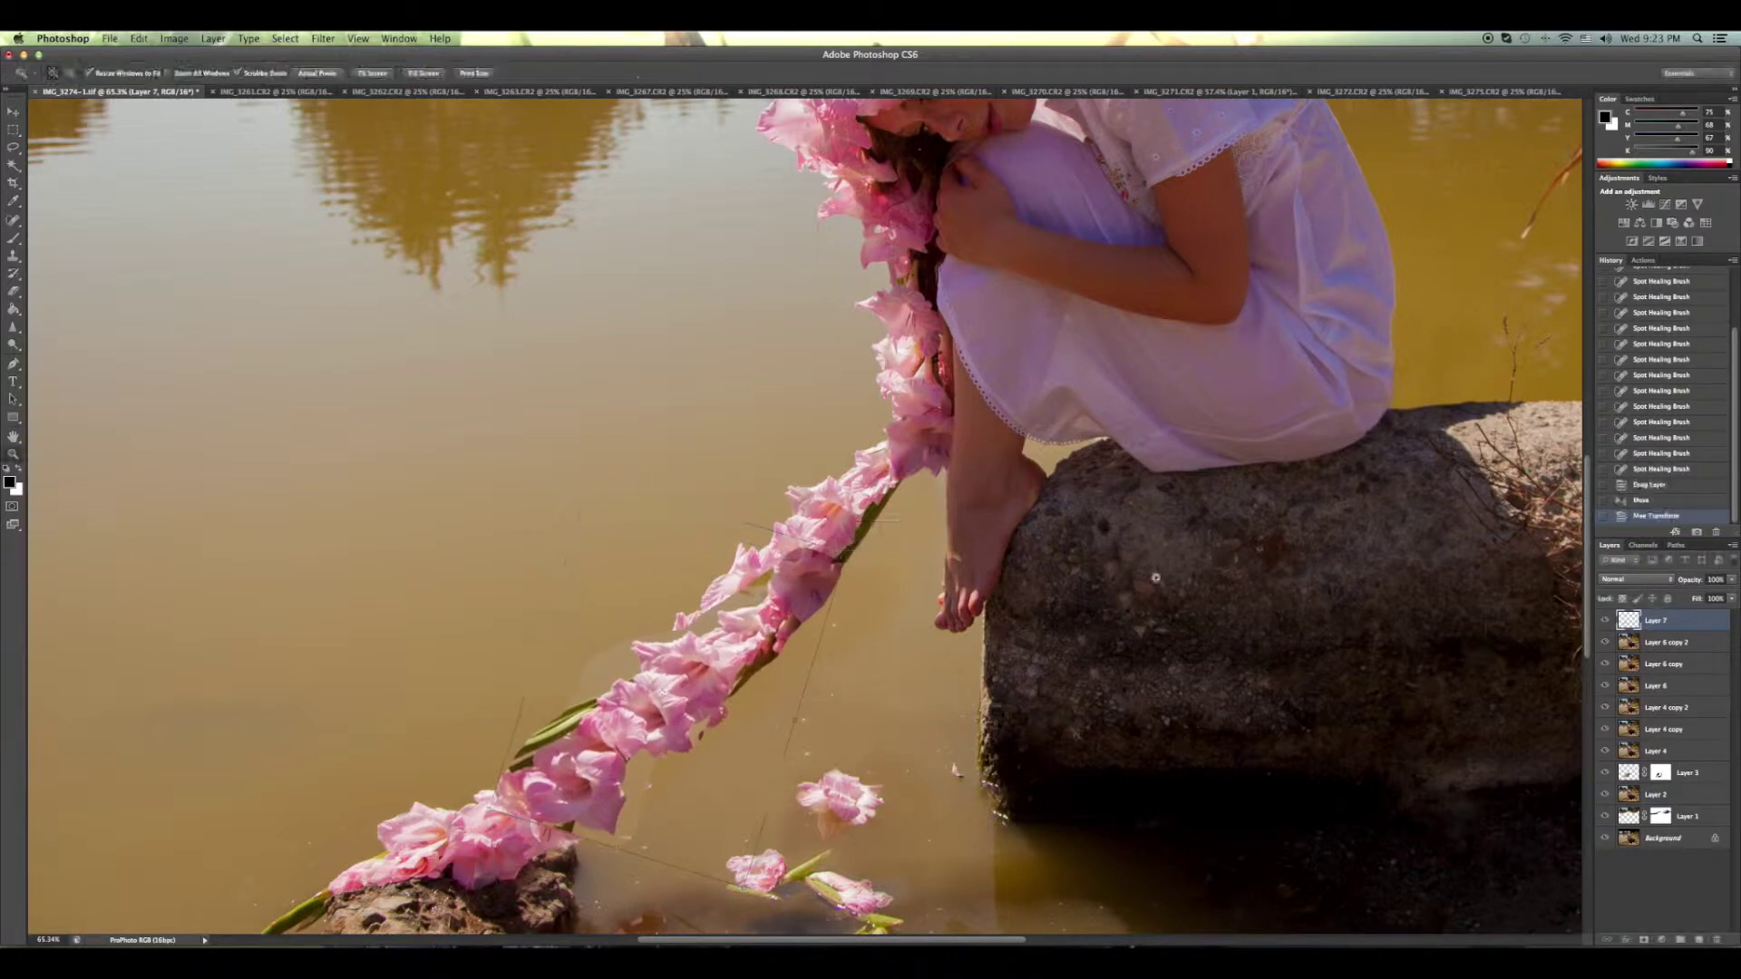
scroll(548, 506, "down", 3)
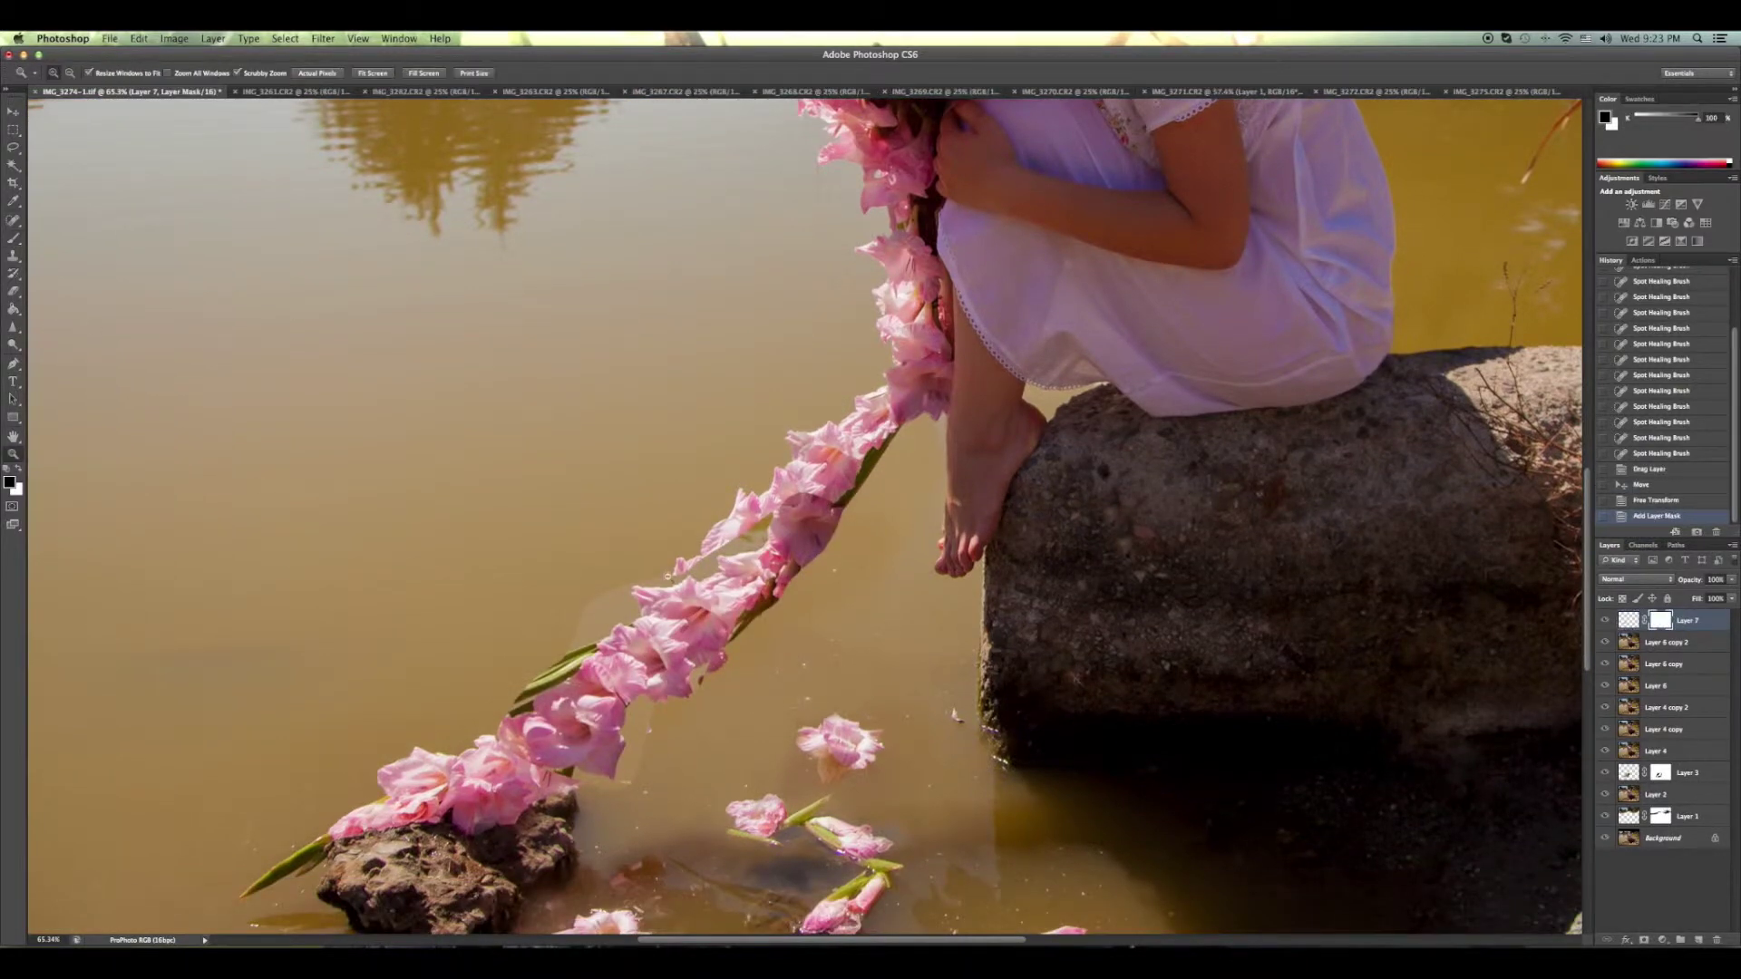
key("ctrl+plus")
Paint Layer 7's mask to blend the garland piece's edges into the pond.
left_click_drag(624, 624, 615, 584)
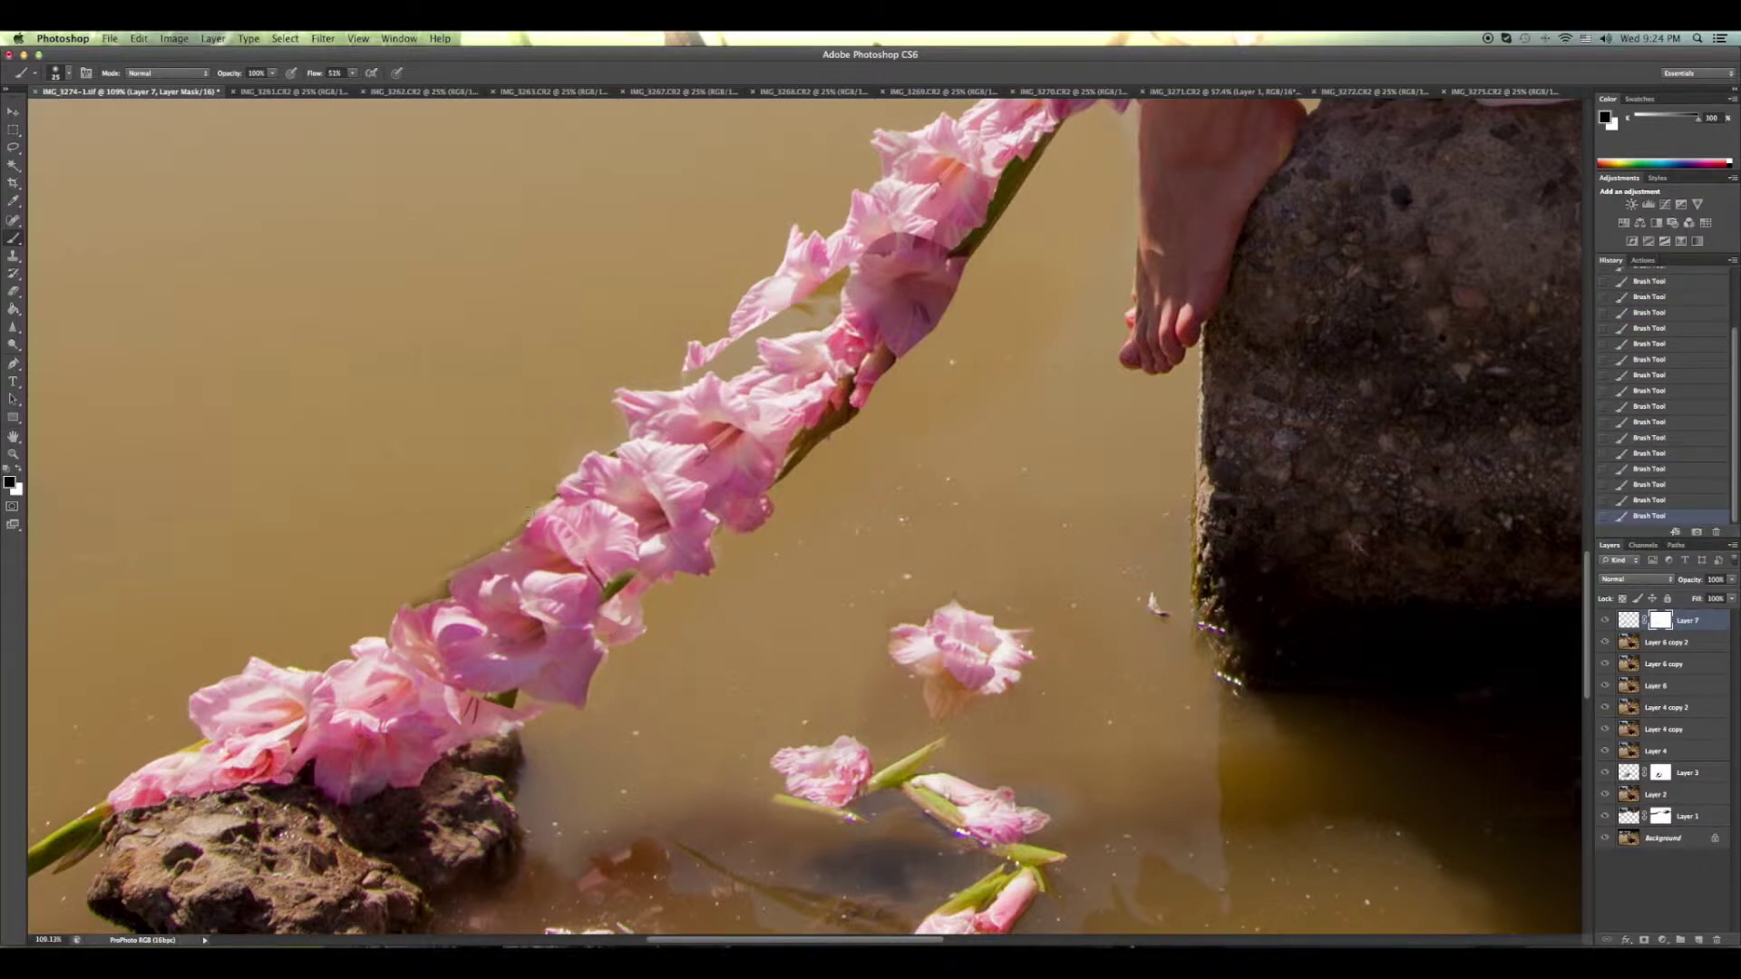
scroll(558, 514, "up", 2)
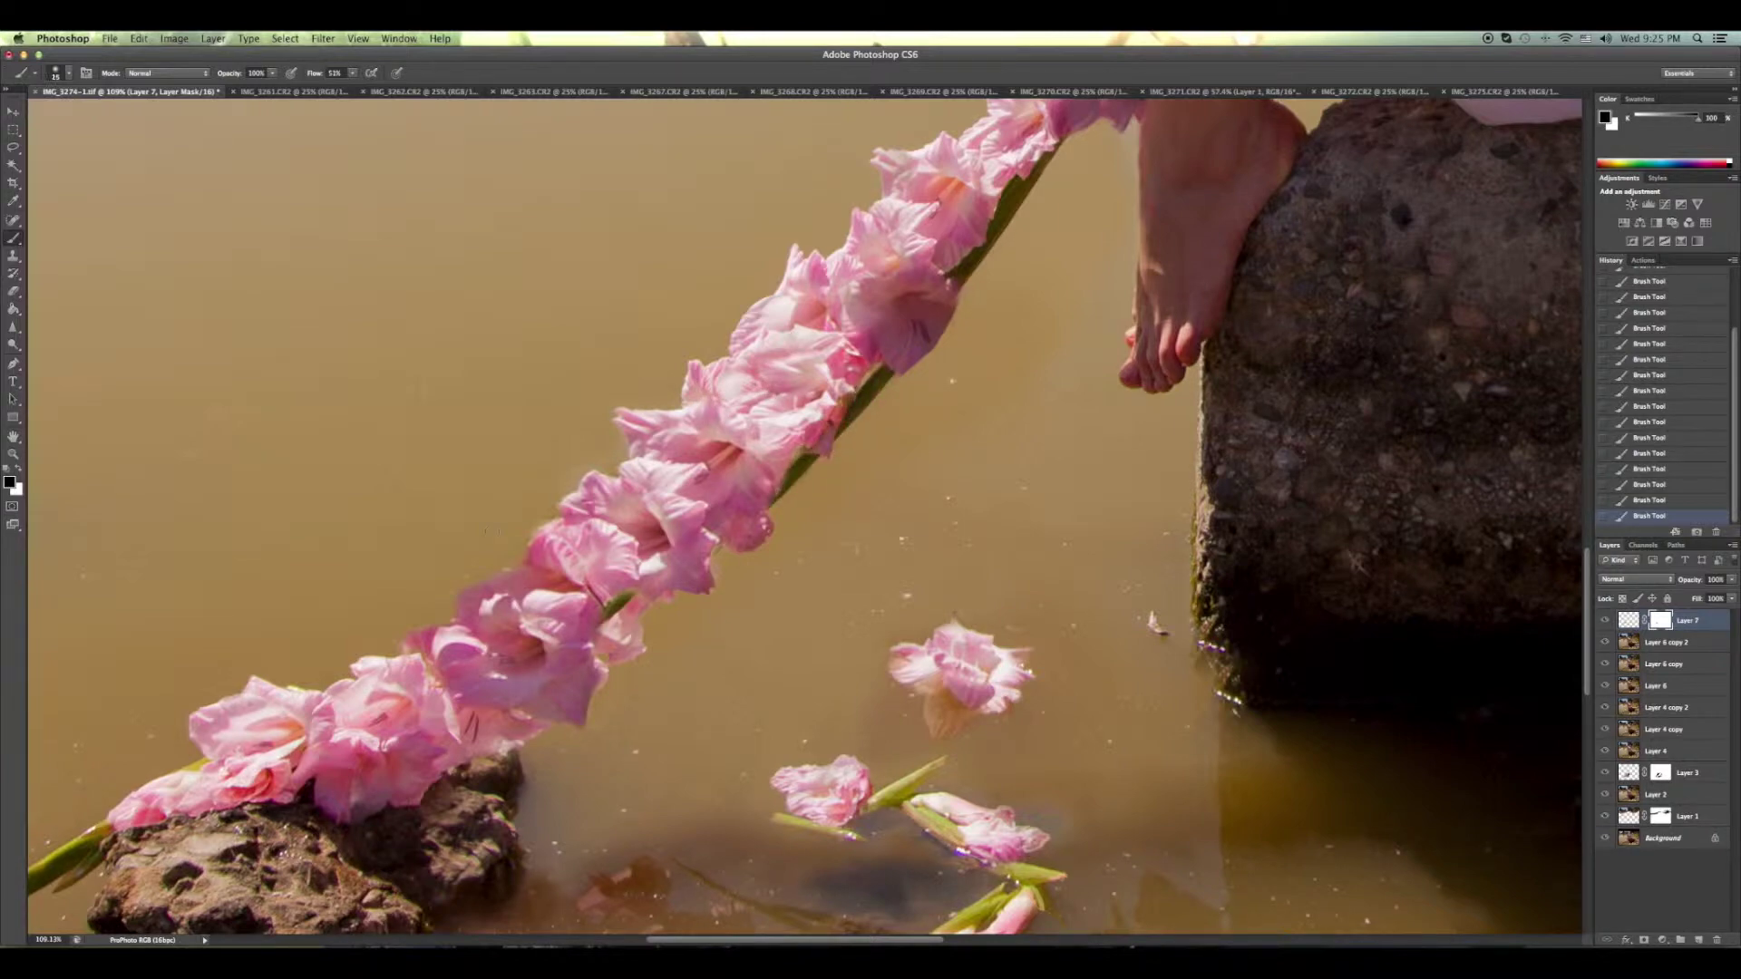
key("z")
key("ctrl+0")
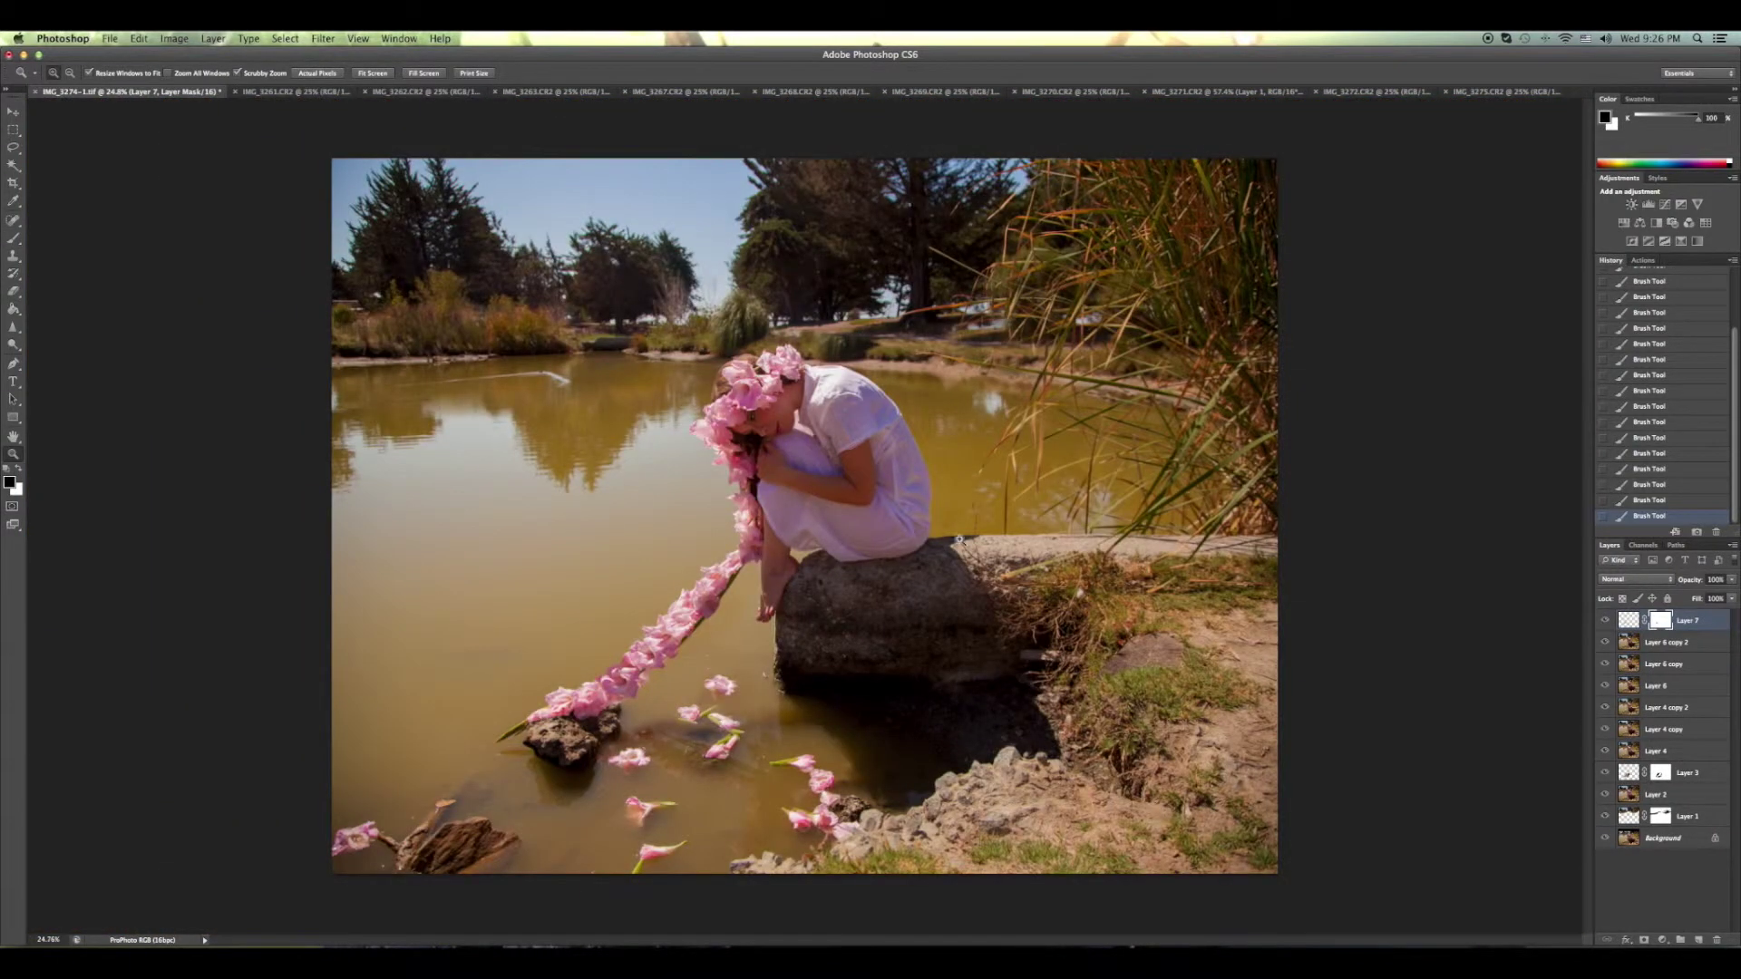
key("ctrl+shift+x")
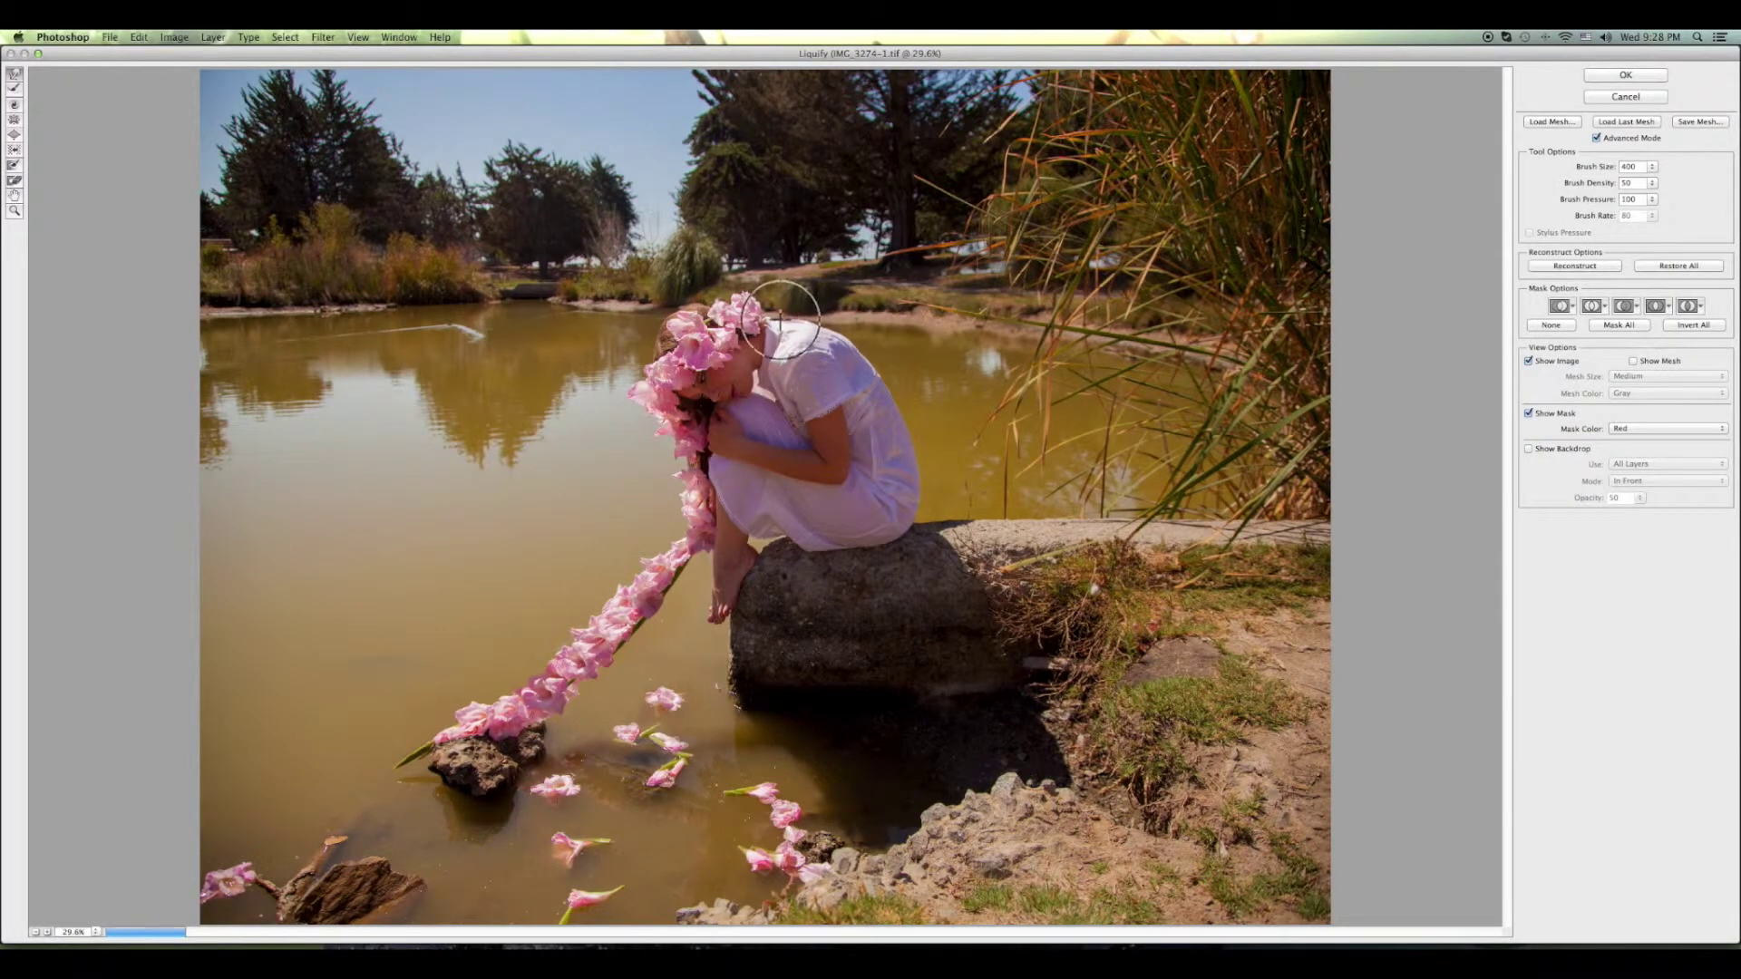
Forward-warp the garland in Liquify to thicken it and sweep it into a smoother curve.
left_click(15, 210)
left_click(770, 614)
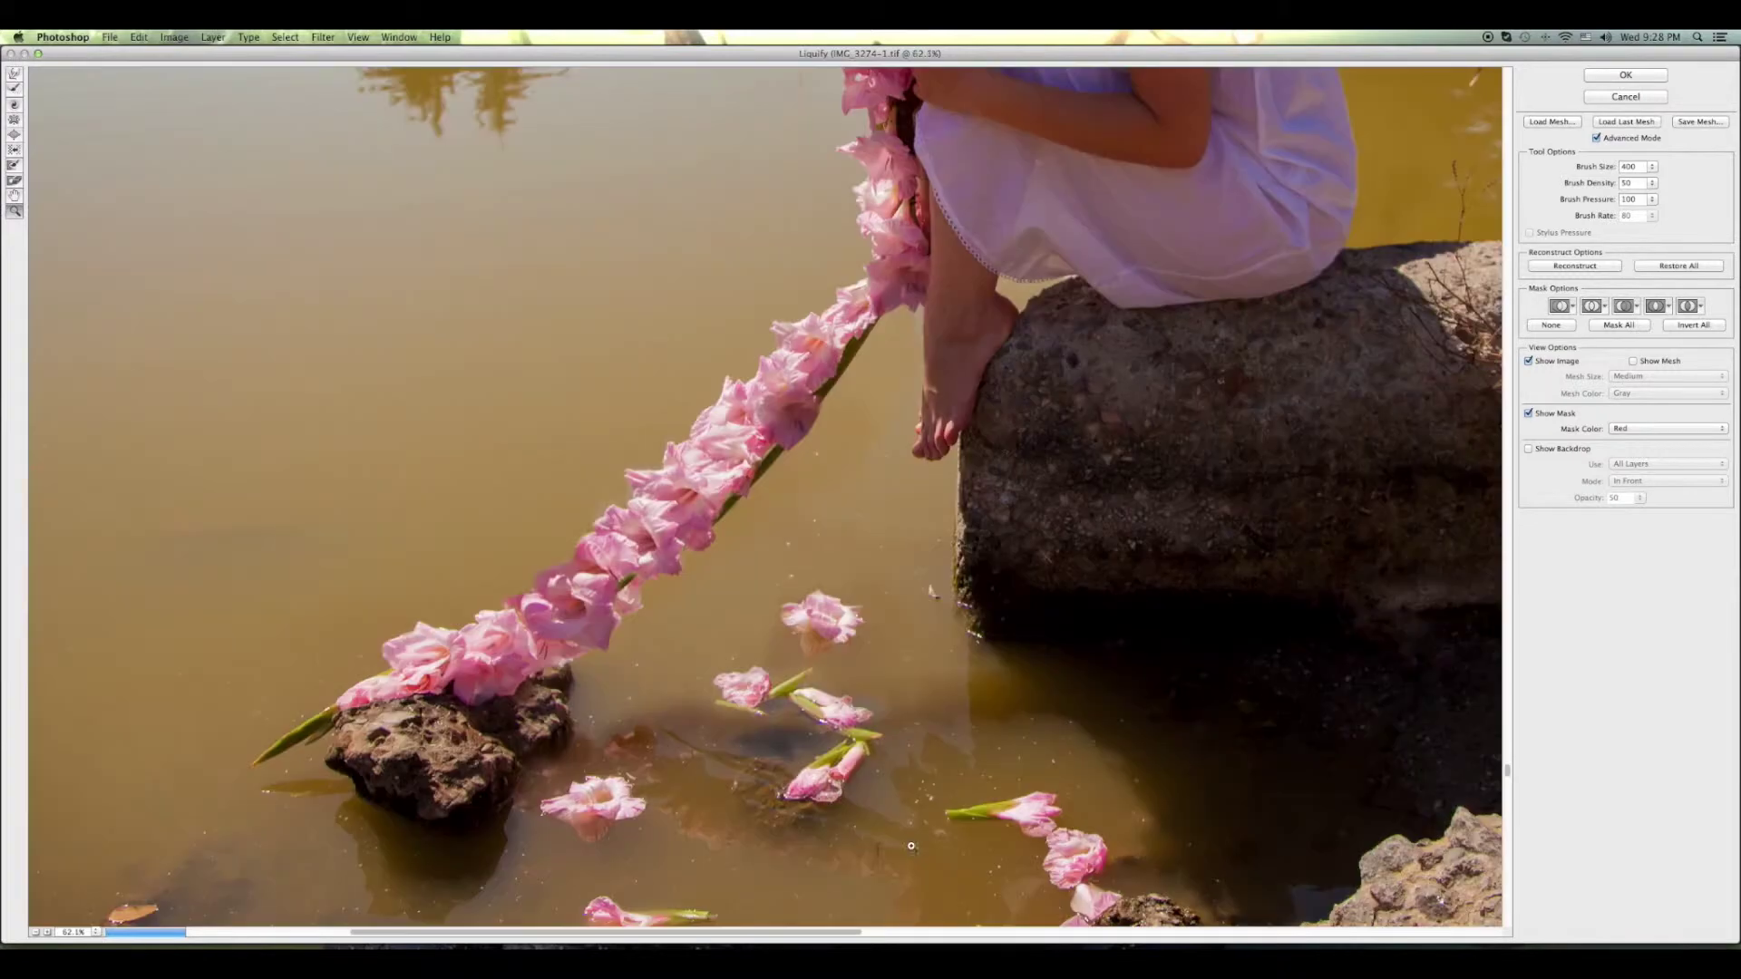
left_click(36, 932)
left_click(36, 932)
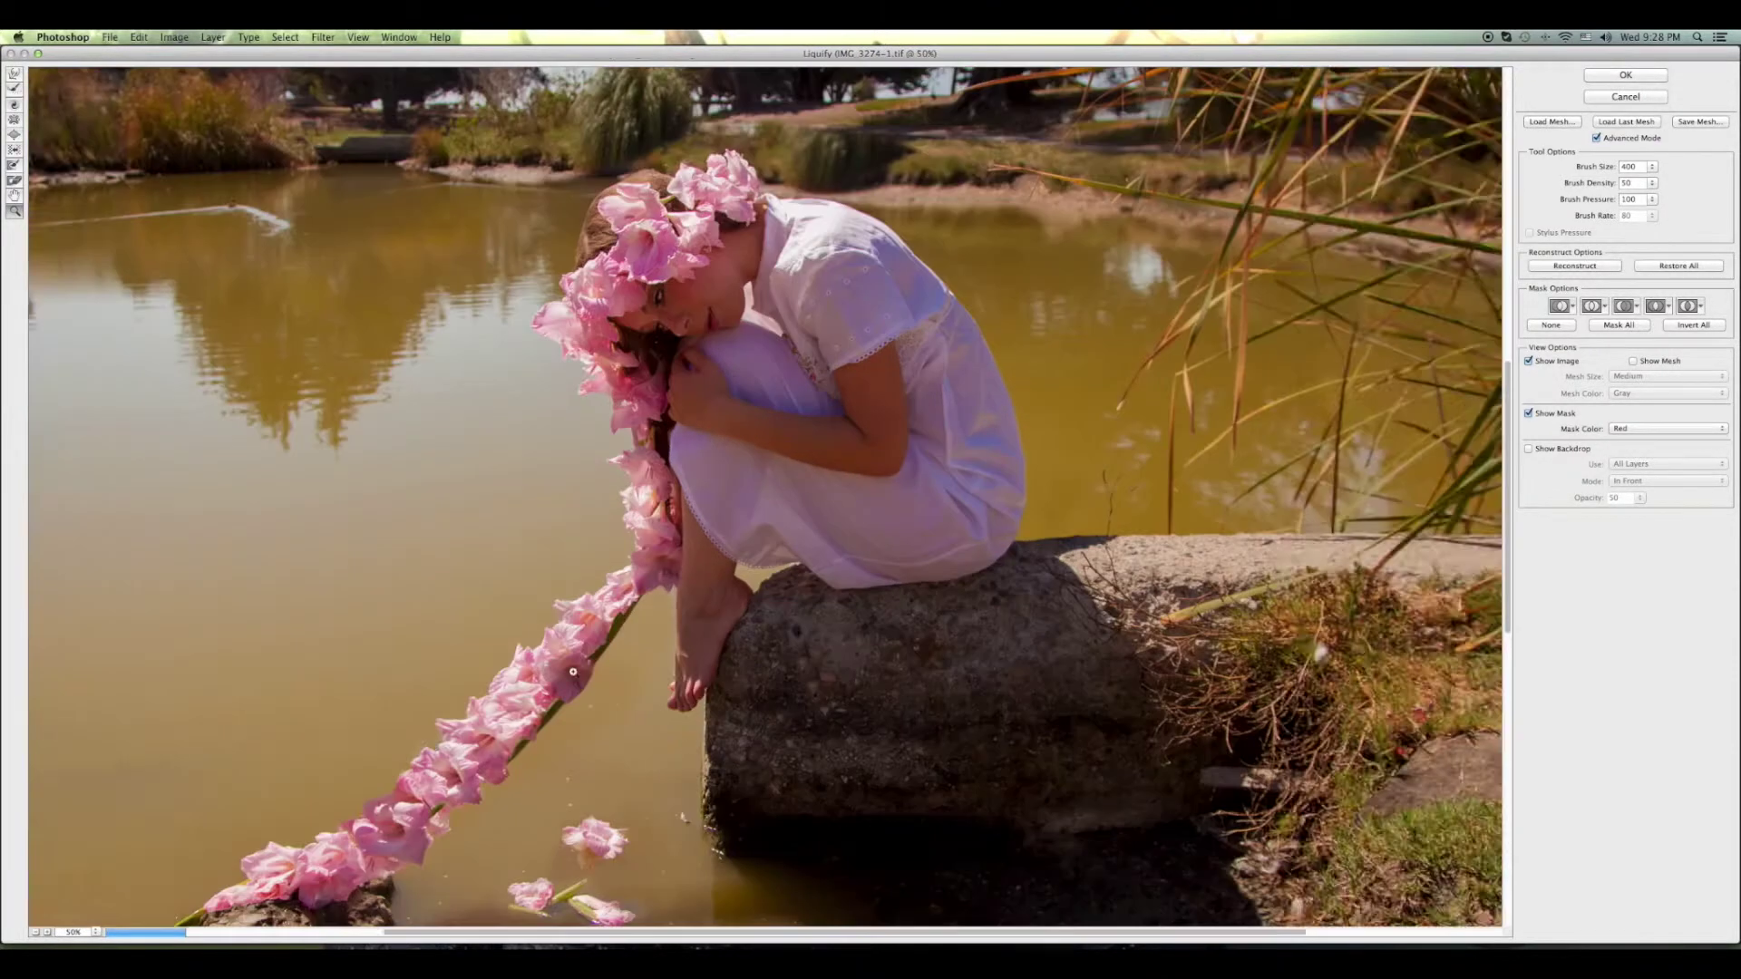
left_click(821, 430)
key("w")
mouse_move(820, 430)
left_mouse_down()
mouse_move(788, 572)
mouse_move(894, 474)
mouse_move(791, 542)
left_mouse_up()
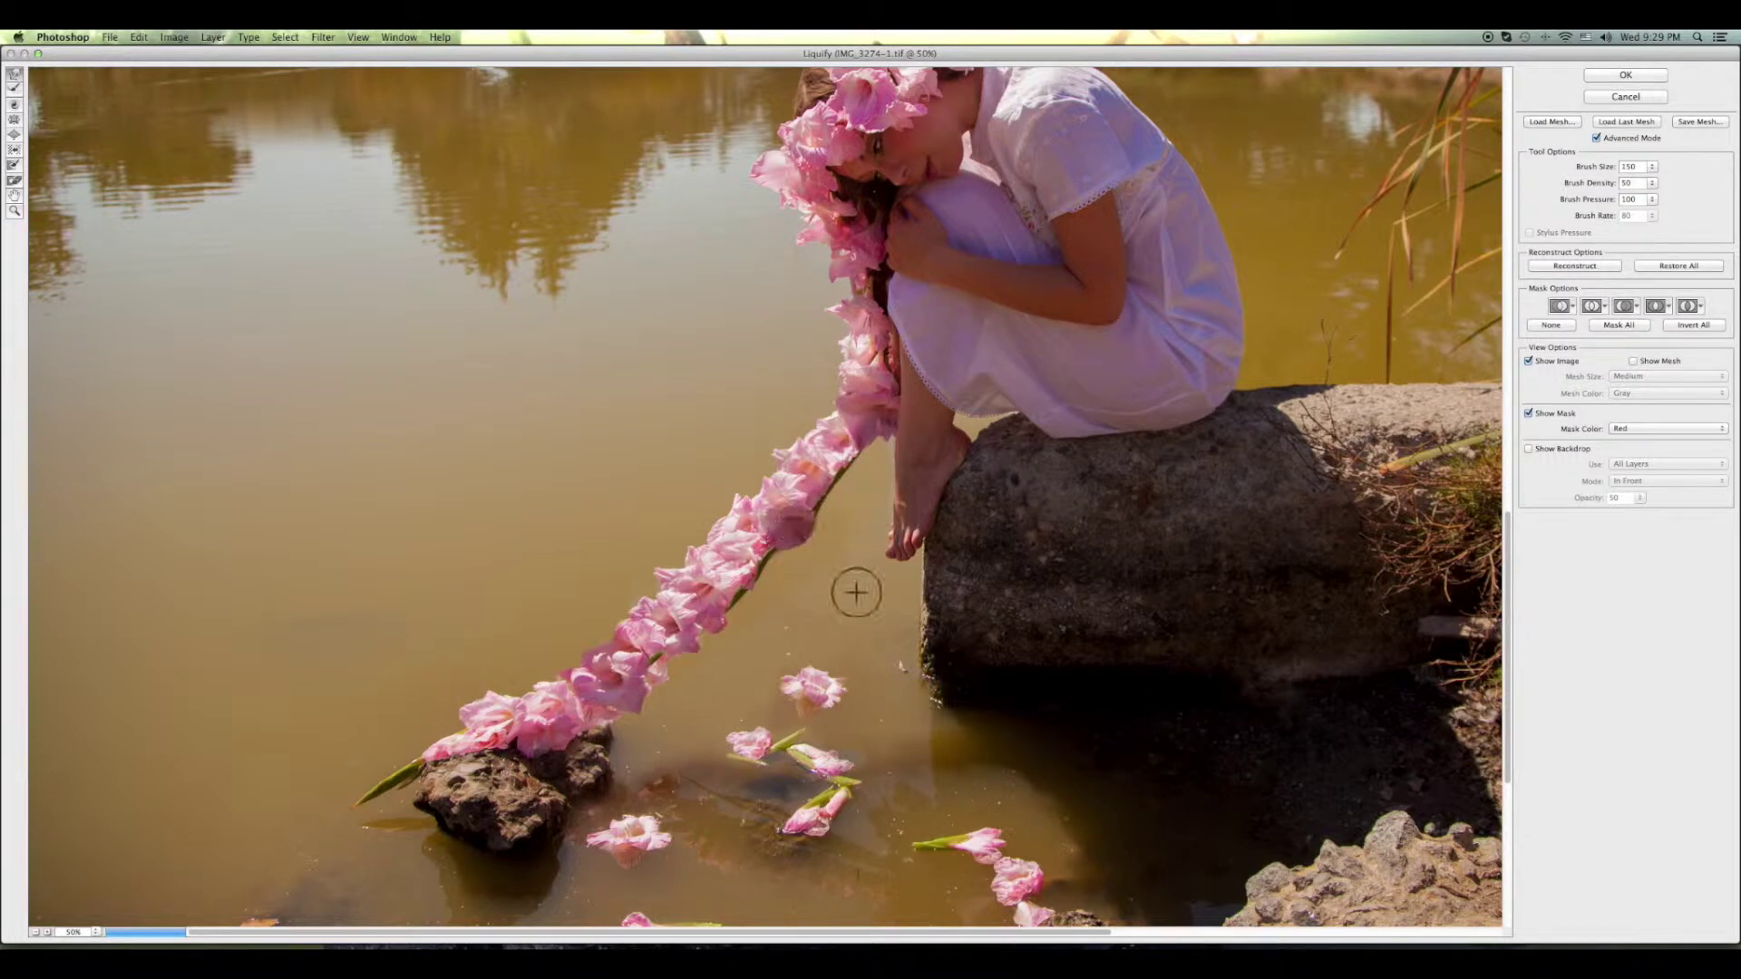
key("bracketright")
key("bracketright")
key("bracketright")
mouse_move(668, 466)
left_mouse_down()
mouse_move(796, 459)
mouse_move(746, 575)
mouse_move(662, 554)
mouse_move(668, 668)
mouse_move(563, 590)
mouse_move(777, 563)
mouse_move(870, 478)
mouse_move(661, 680)
mouse_move(735, 642)
mouse_move(601, 709)
left_mouse_up()
key("bracketleft")
key("bracketleft")
key("bracketleft")
key("bracketleft")
key("bracketleft")
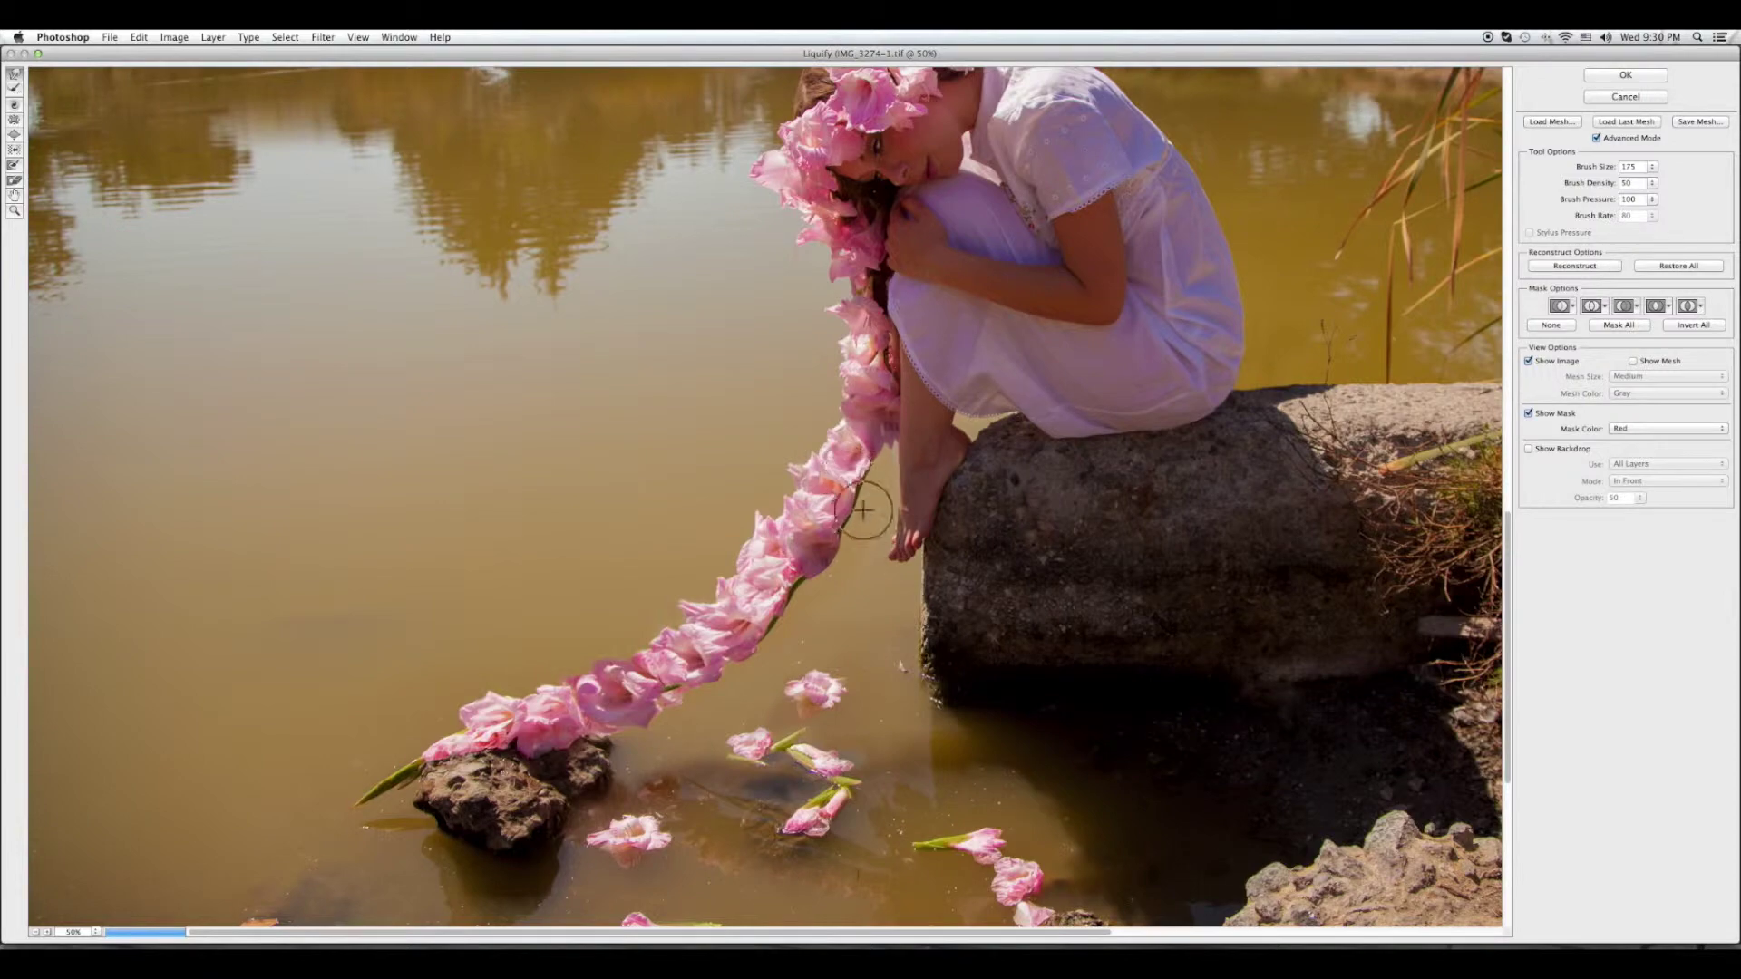
key("Return")
Copy a lassoed garland section from IMG_3271.CR2 onto its own layer.
mouse_move(816, 471)
left_mouse_down()
mouse_move(886, 480)
mouse_move(635, 479)
left_mouse_up()
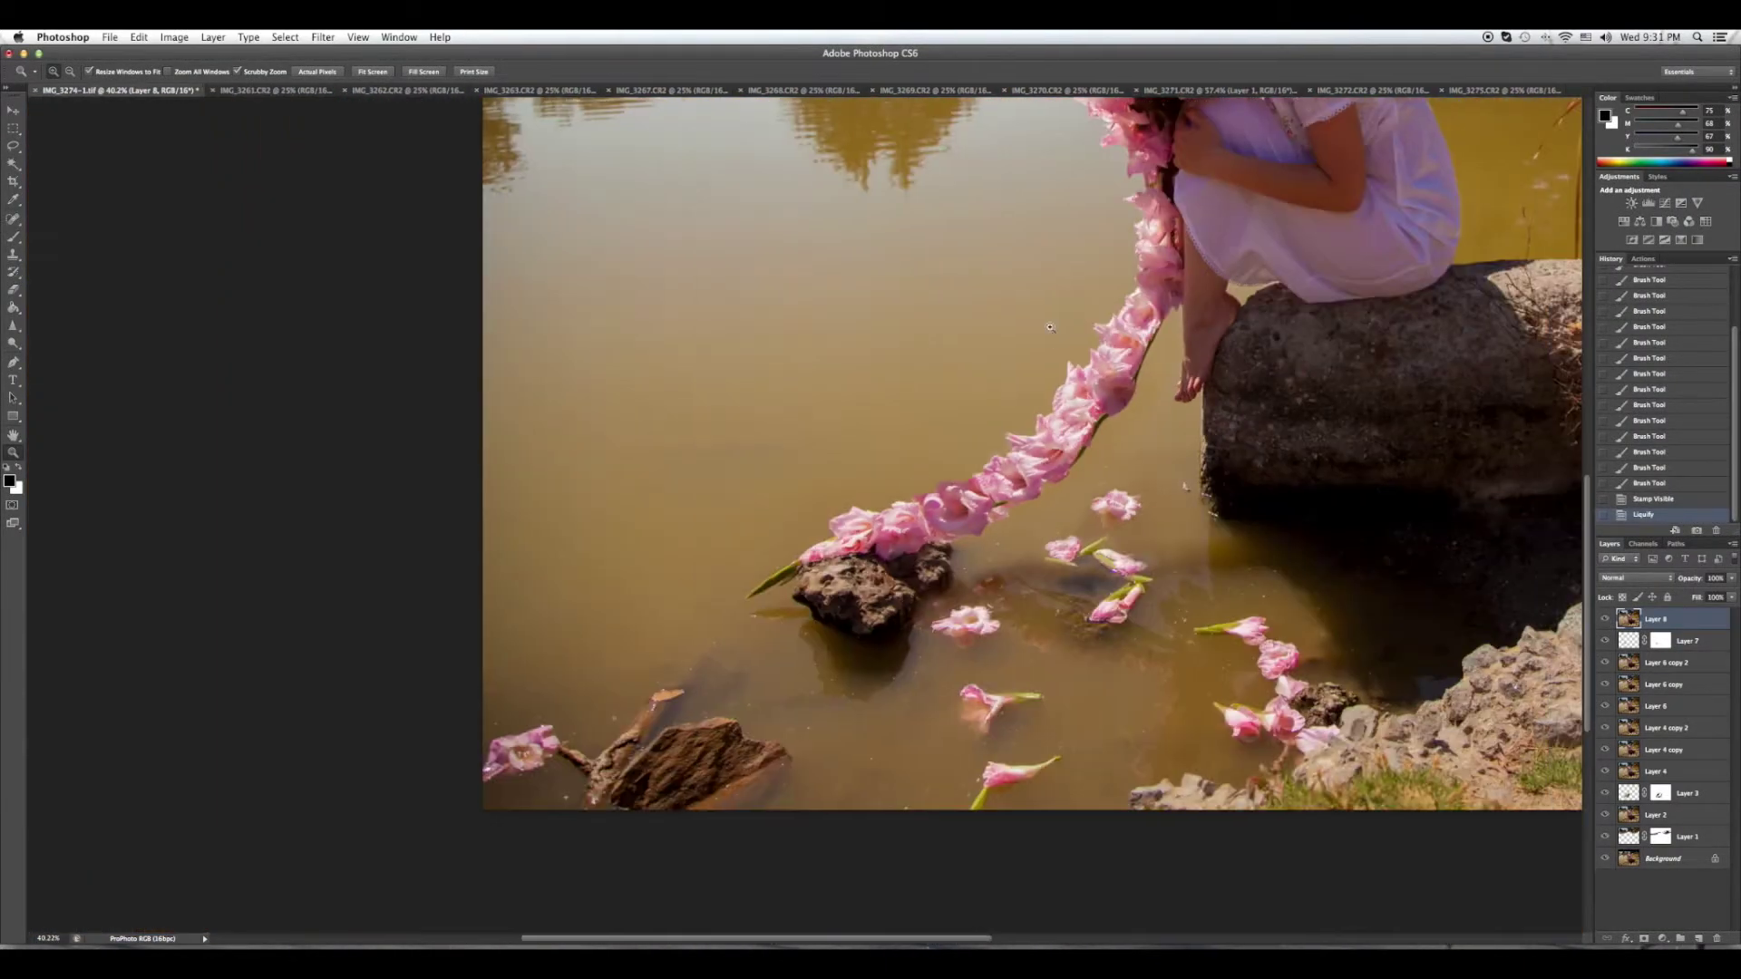
key("ctrl+0")
left_click(1215, 91)
left_click_drag(798, 526, 678, 409)
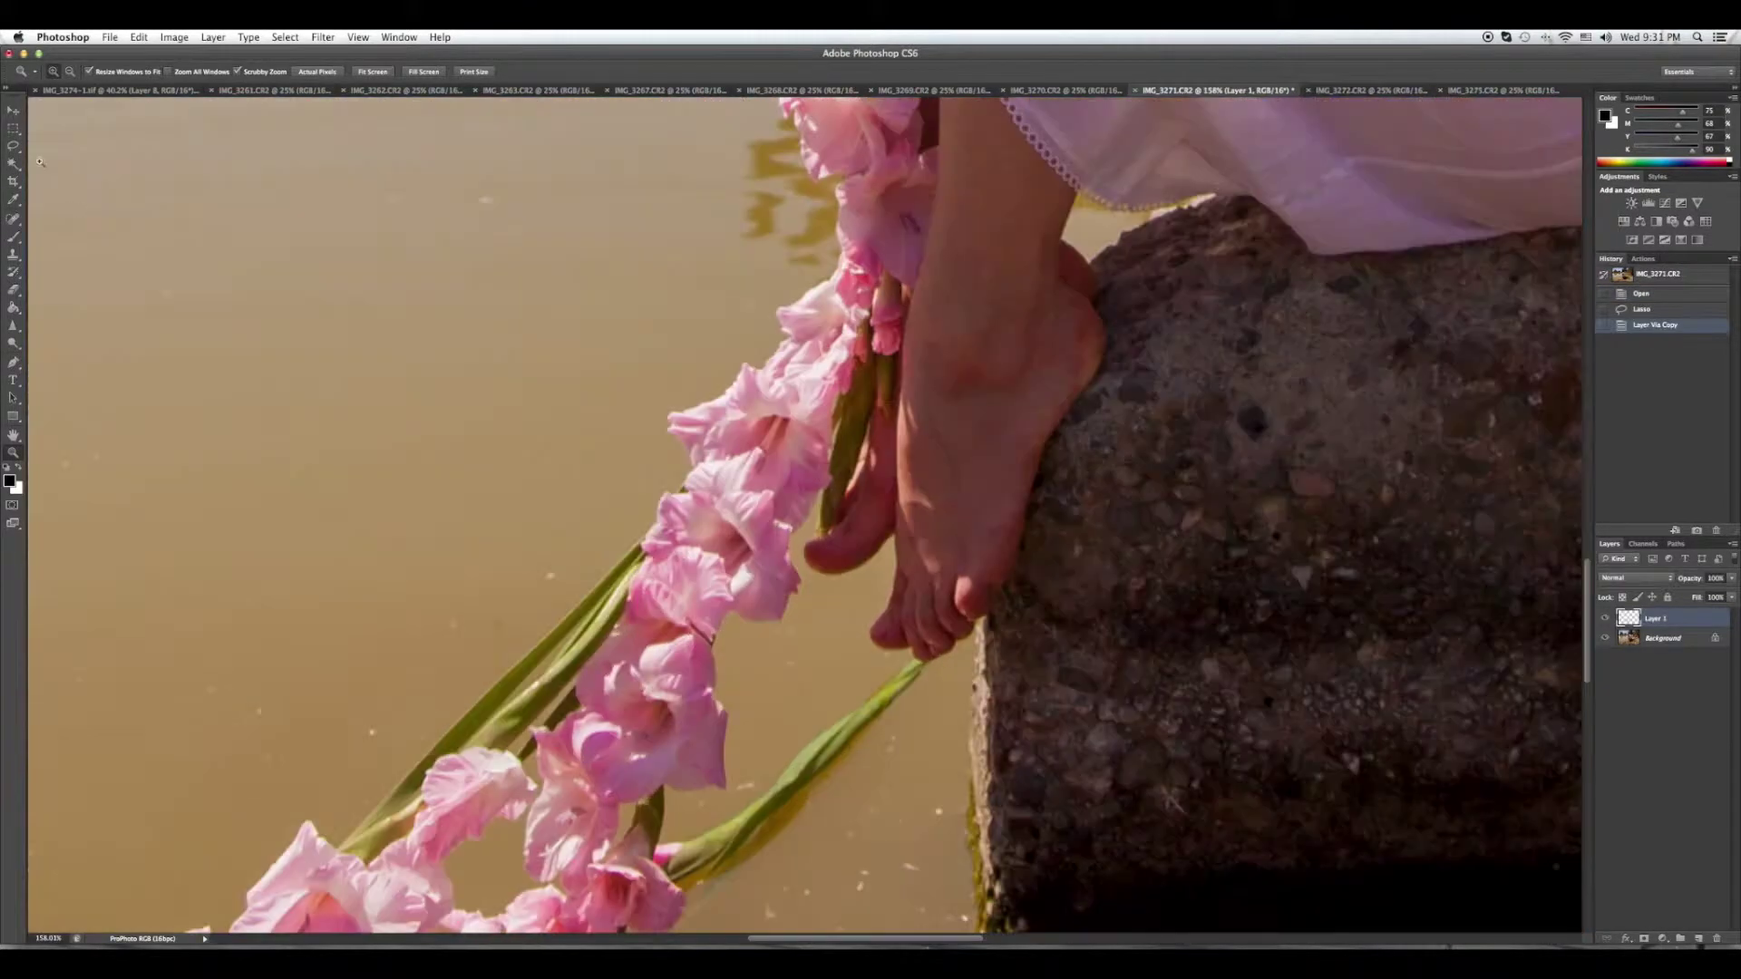
key("ctrl+j")
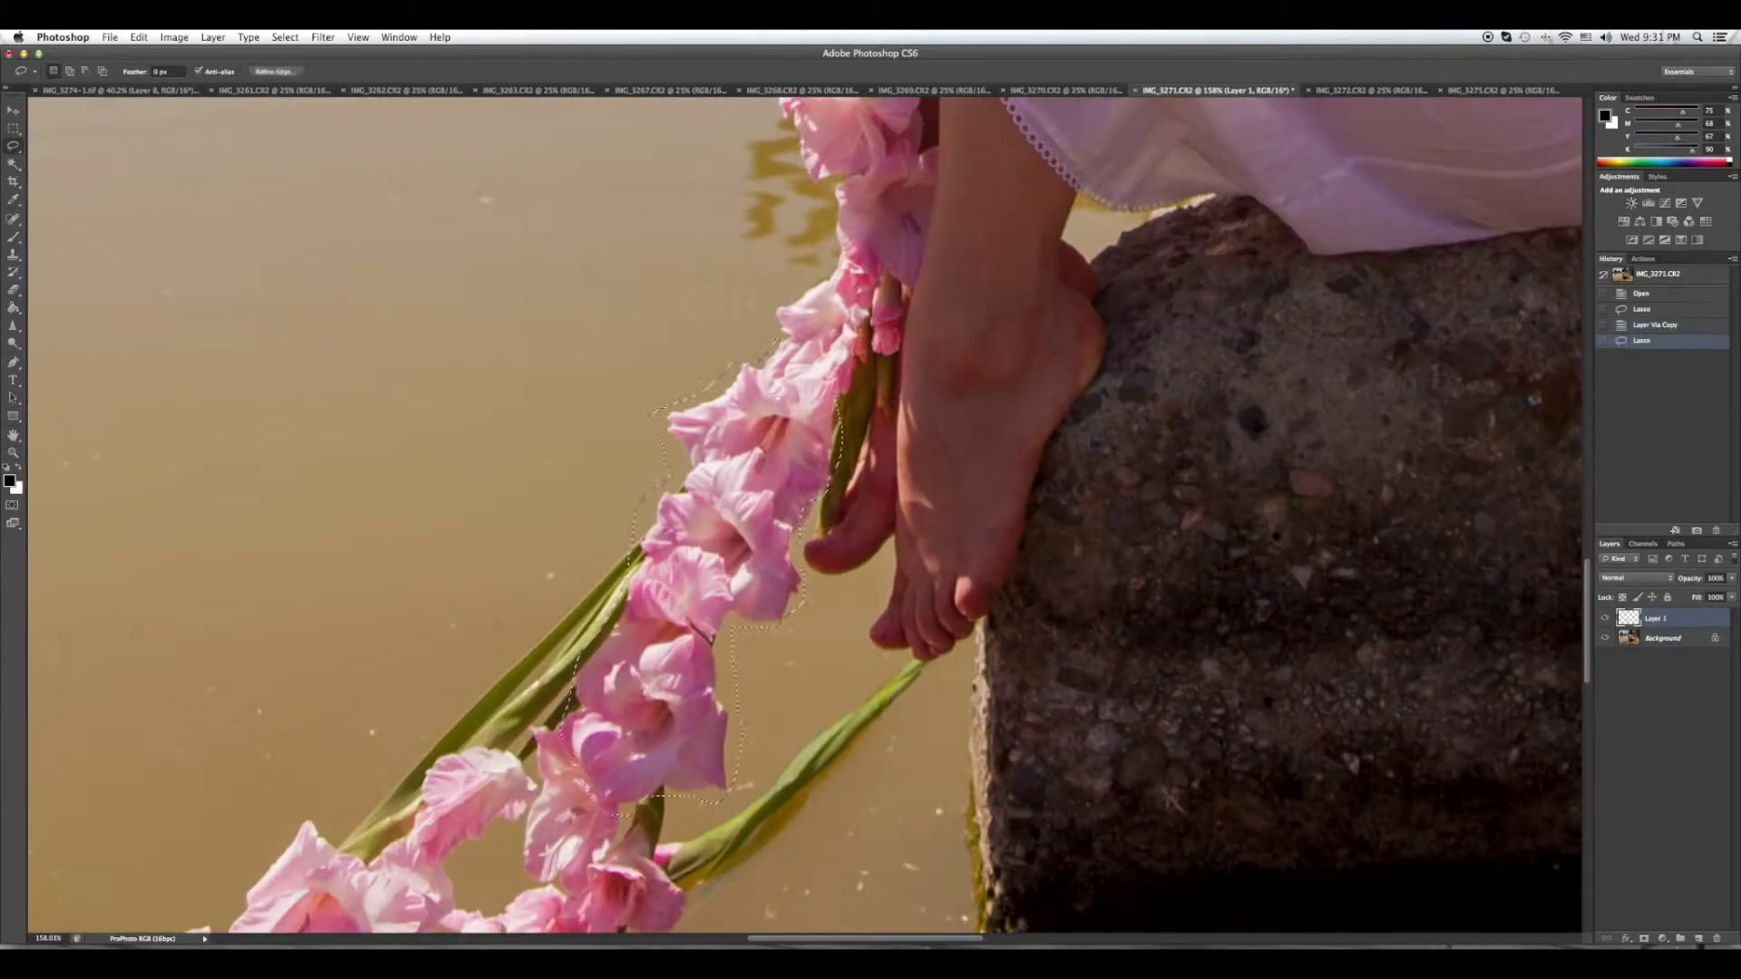
Drag the garland section into IMG_3274 and warp it beside the girl's foot.
mouse_move(804, 615)
left_mouse_down()
mouse_move(689, 594)
mouse_move(716, 635)
mouse_move(699, 676)
left_mouse_up()
key("ctrl+t")
left_click(642, 70)
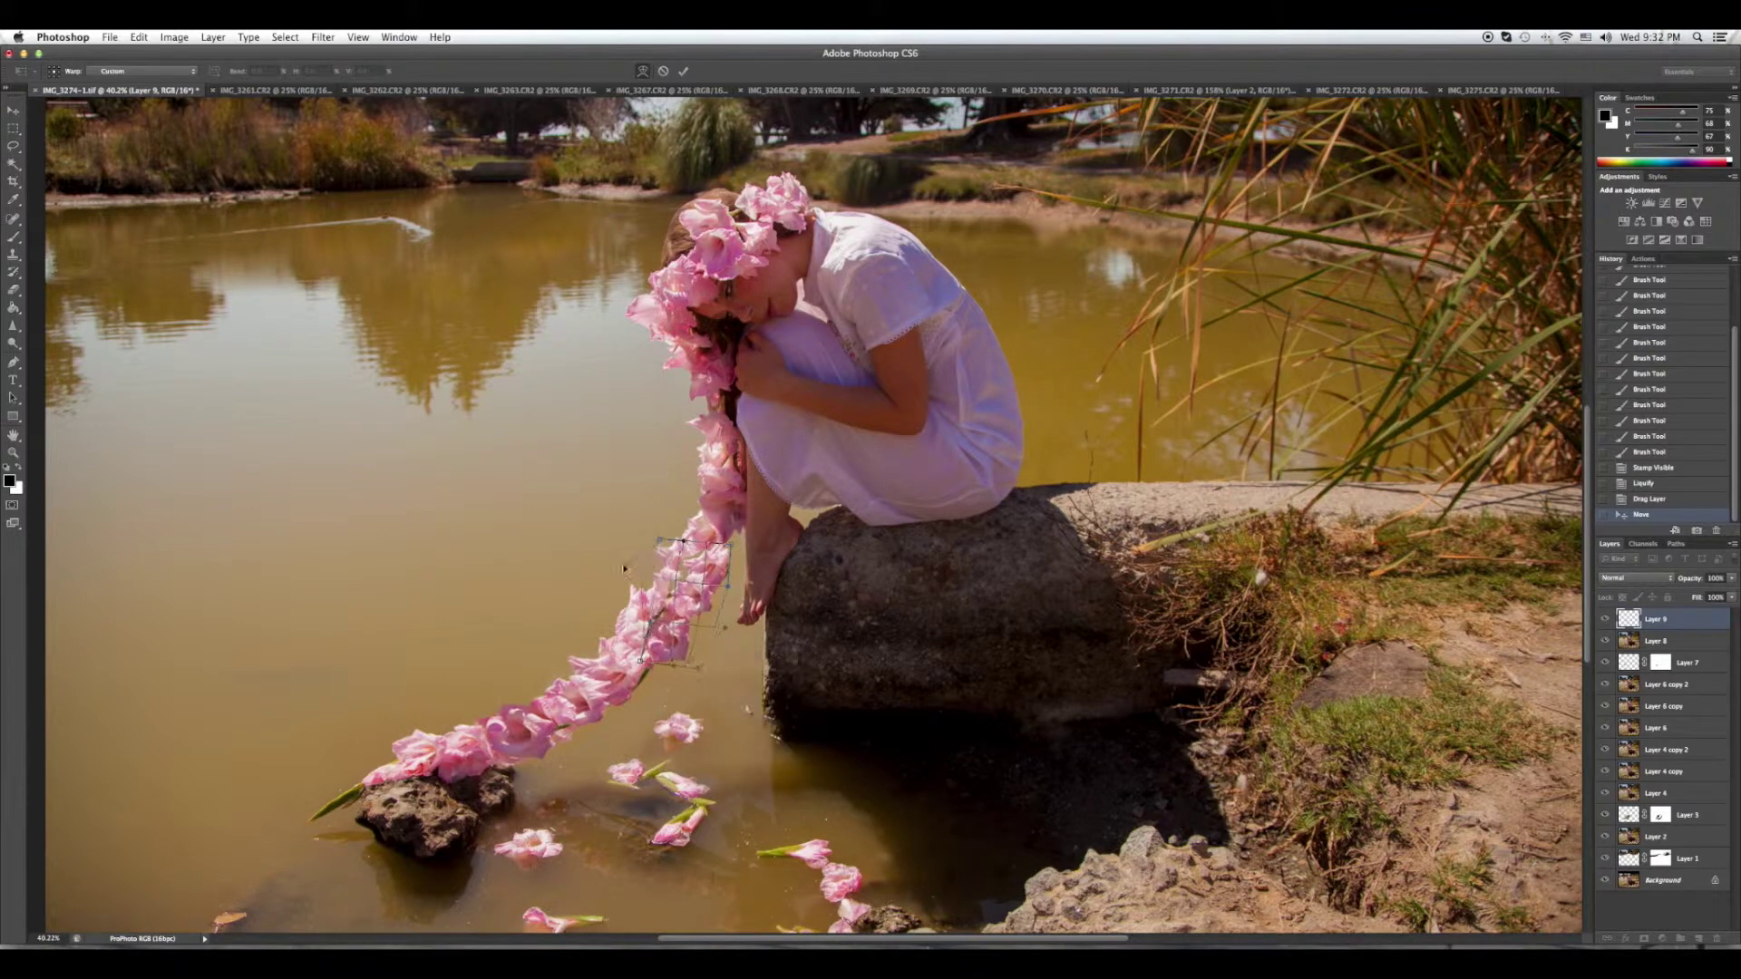
key("Return")
scroll(689, 589, "up", 5)
Mask Layer 9 and paint out the green stems near the foot and between flowers.
left_click(1644, 938)
key("b")
left_click_drag(744, 358, 770, 343)
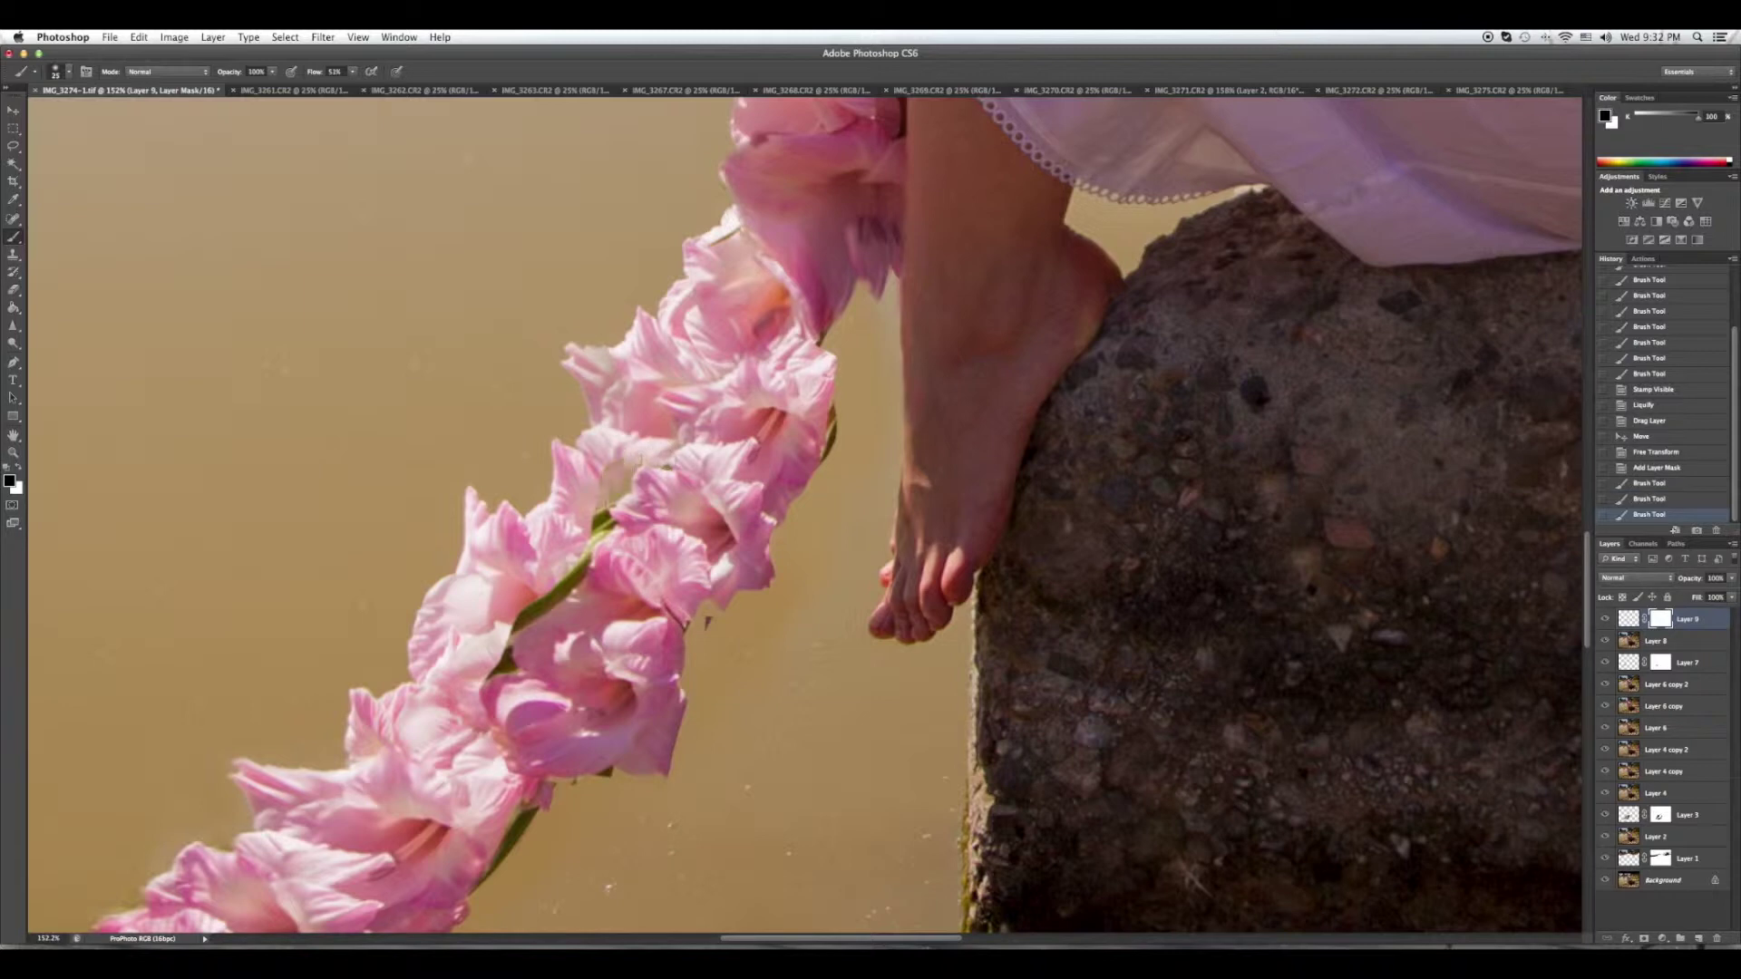
left_click_drag(604, 505, 607, 524)
left_click_drag(512, 630, 483, 669)
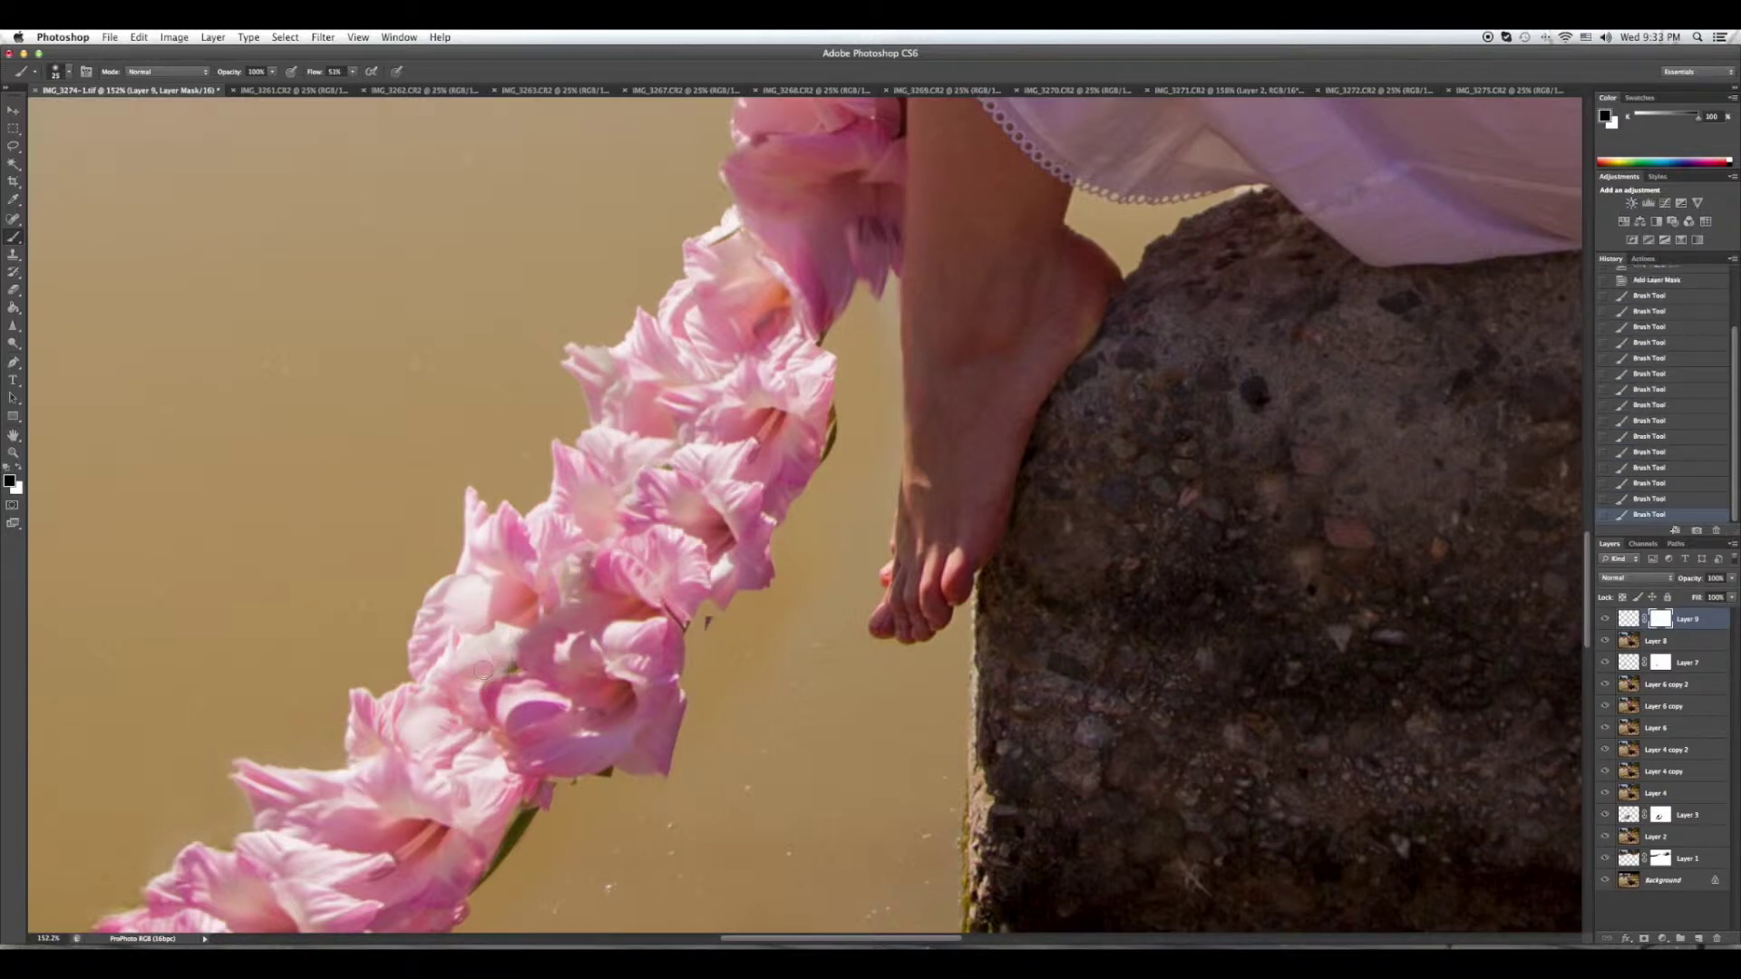
scroll(816, 533, "down", 3)
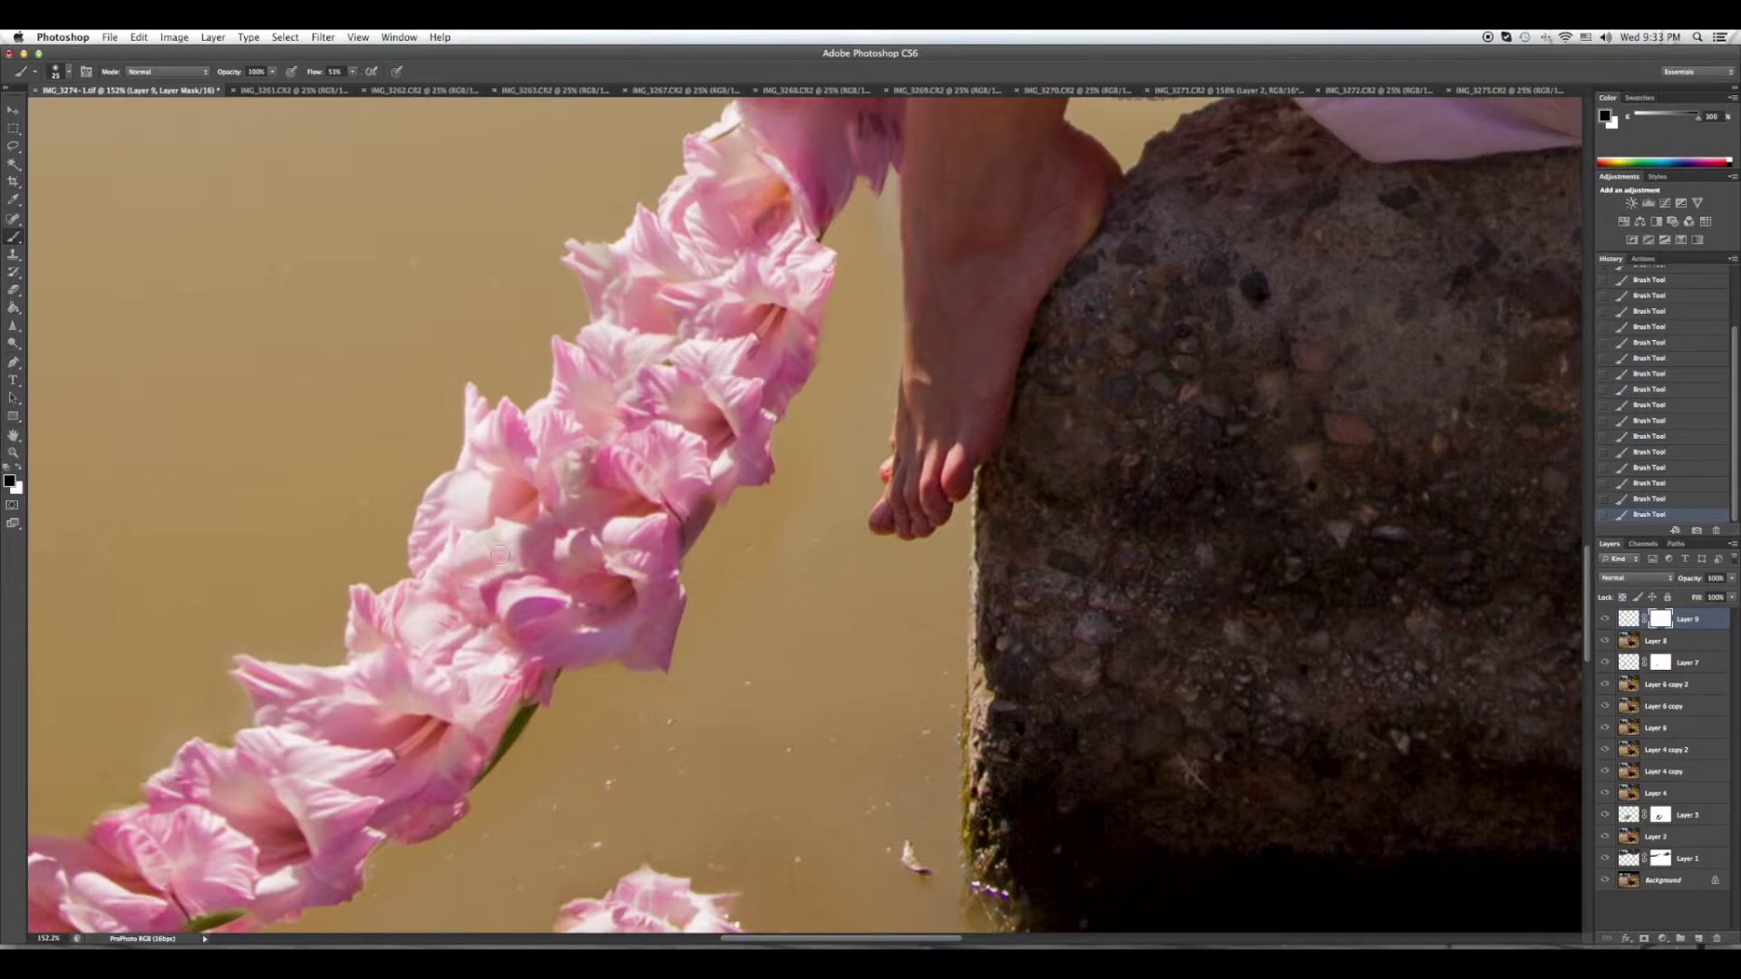
key("z")
key("ctrl+0")
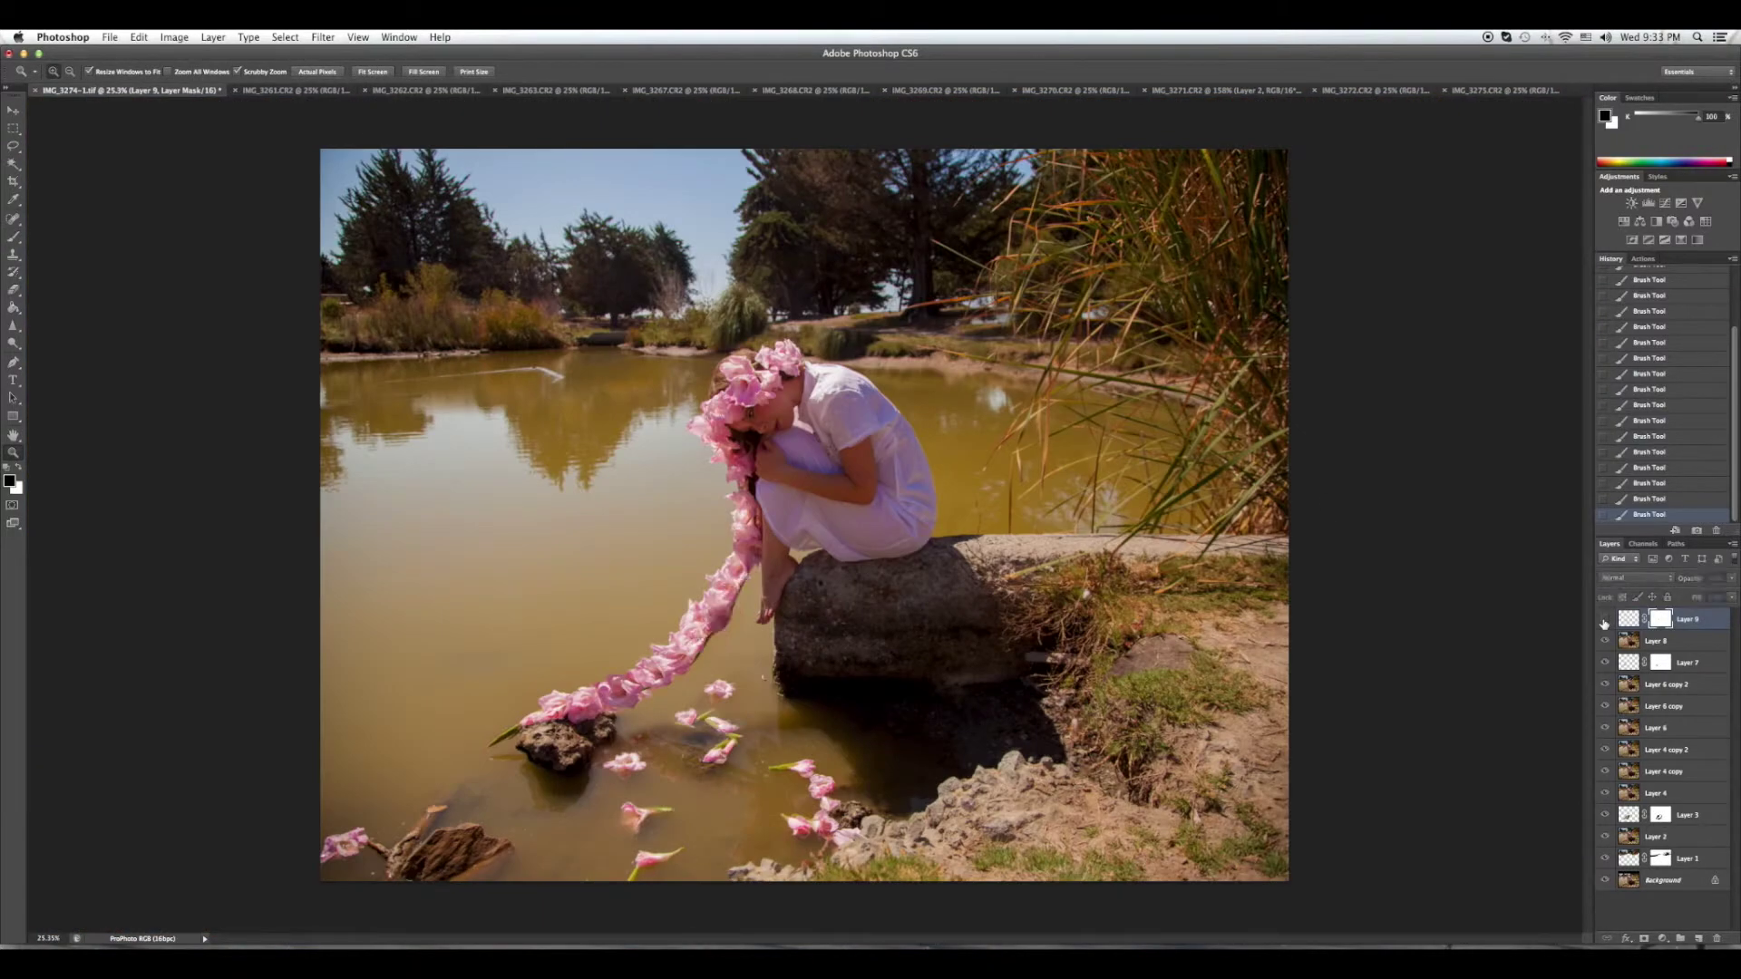
key("ctrl+1")
left_click_drag(882, 421, 1604, 622)
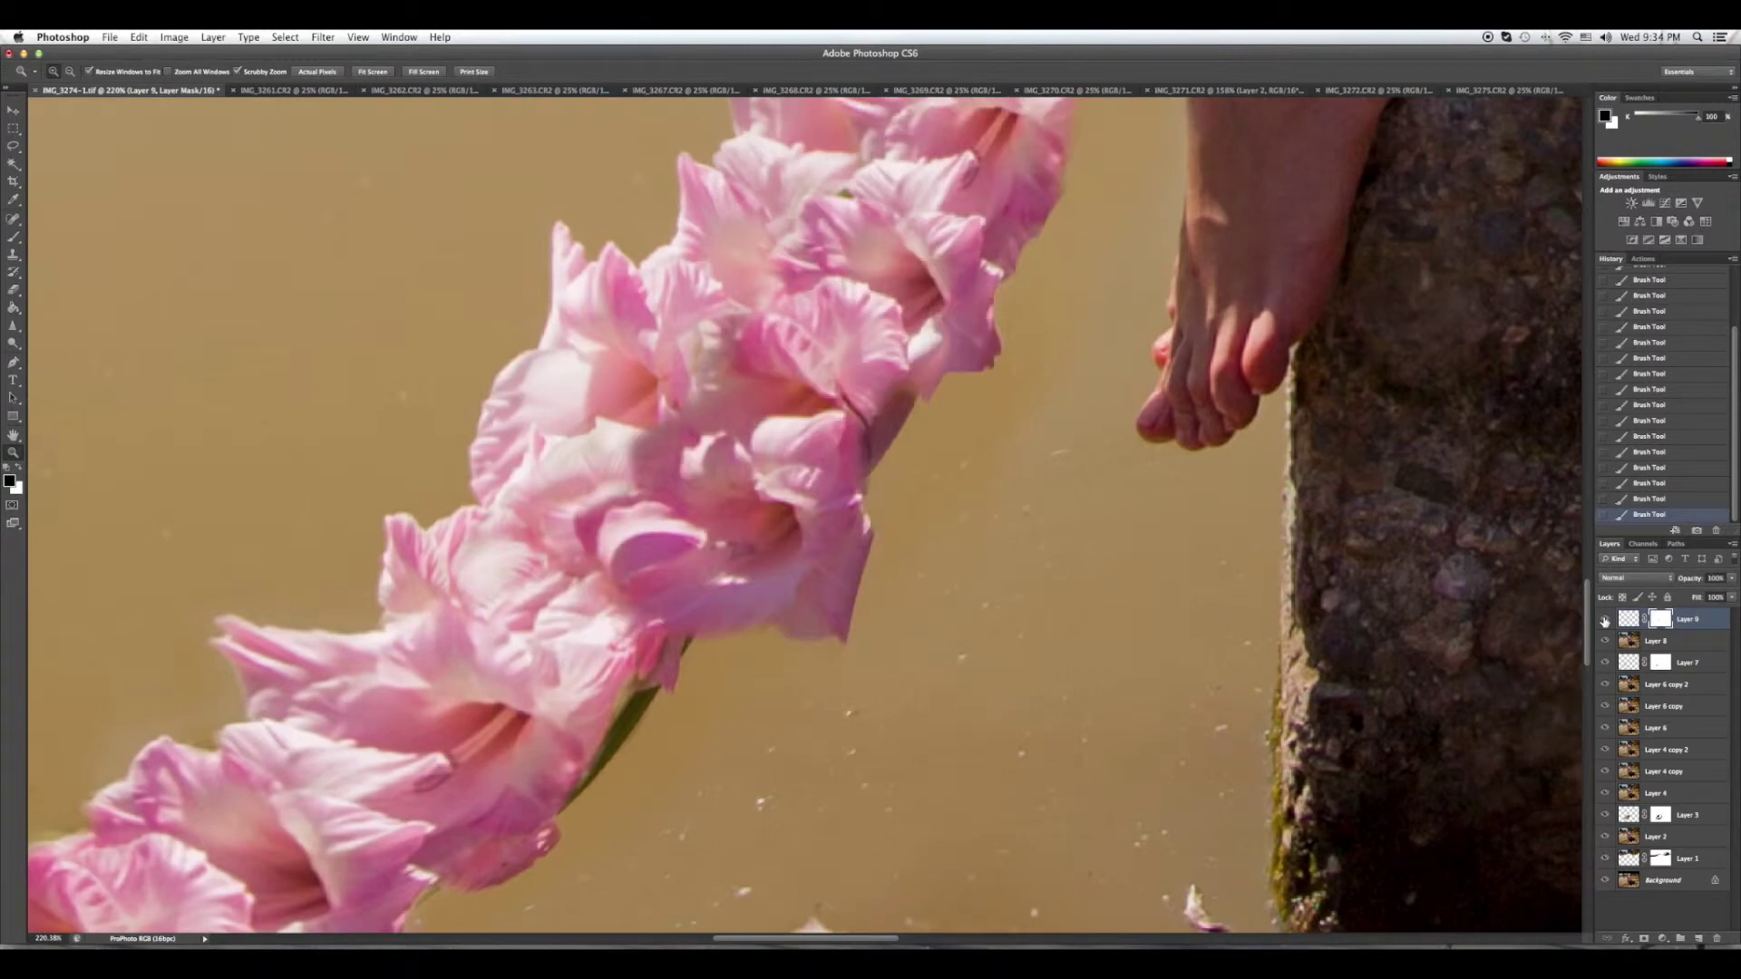
left_click(1629, 618)
key("ctrl+0")
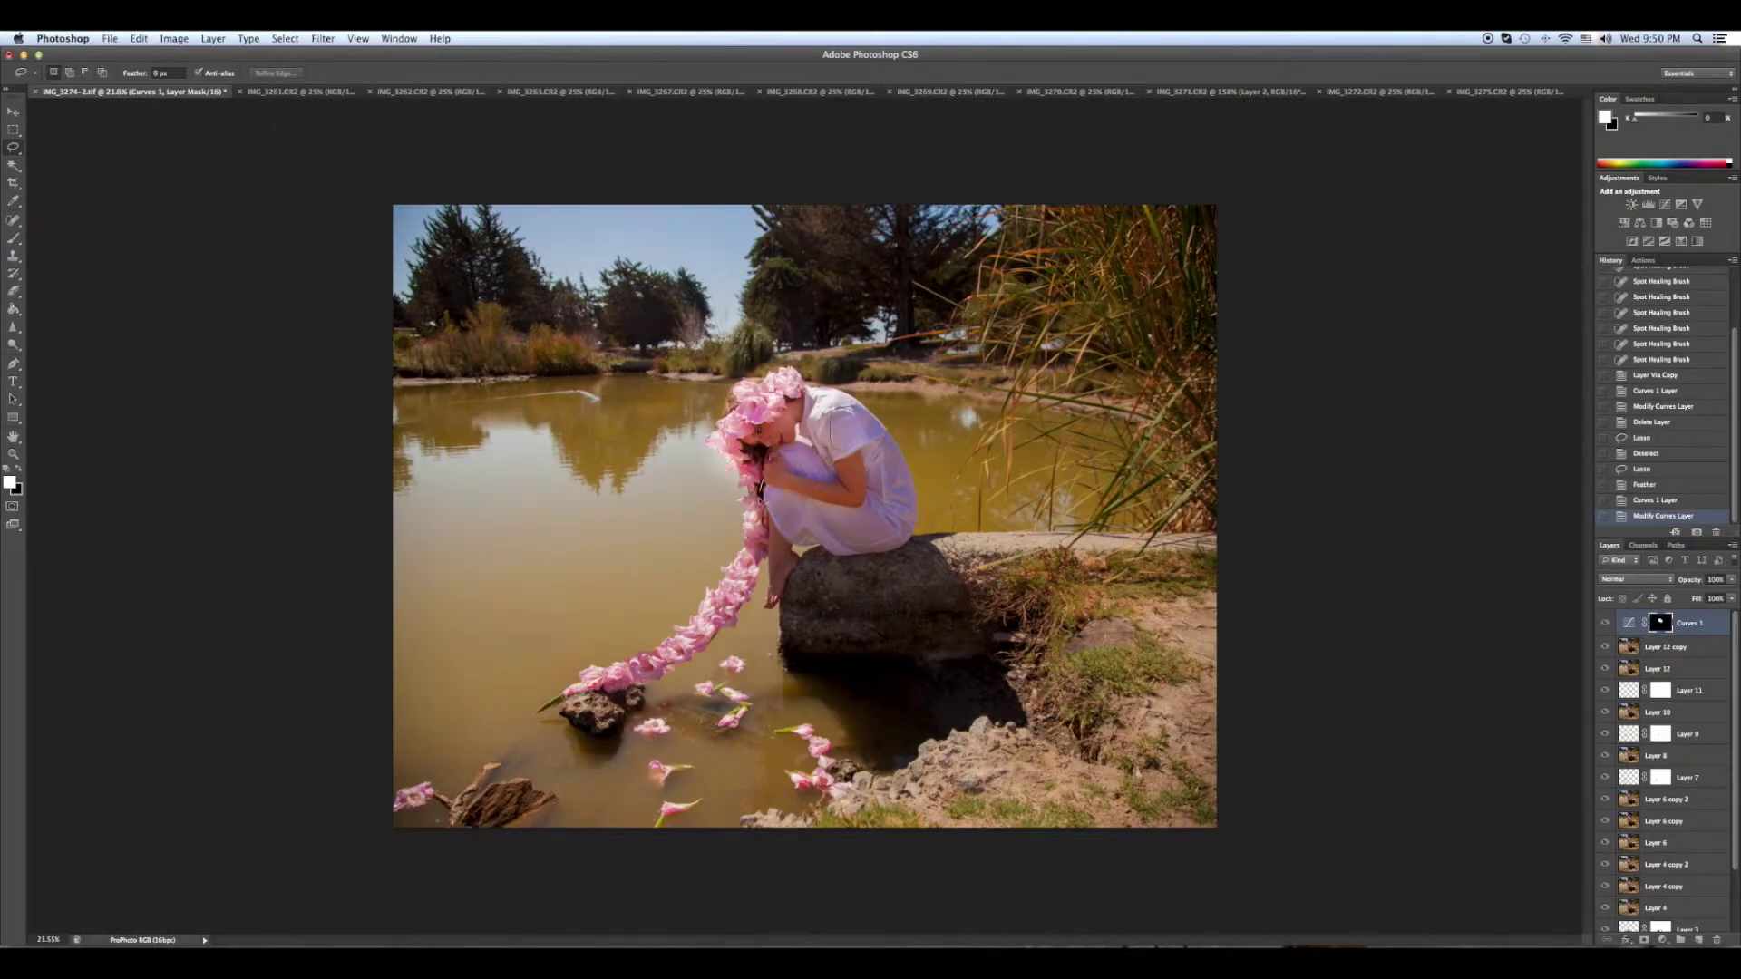
Lift the girl's Curves 2 adjustment and fine-tune its Red, Green and Blue channels.
left_click_drag(760, 494, 766, 508)
left_click(1665, 203)
left_click_drag(1332, 399, 1325, 387)
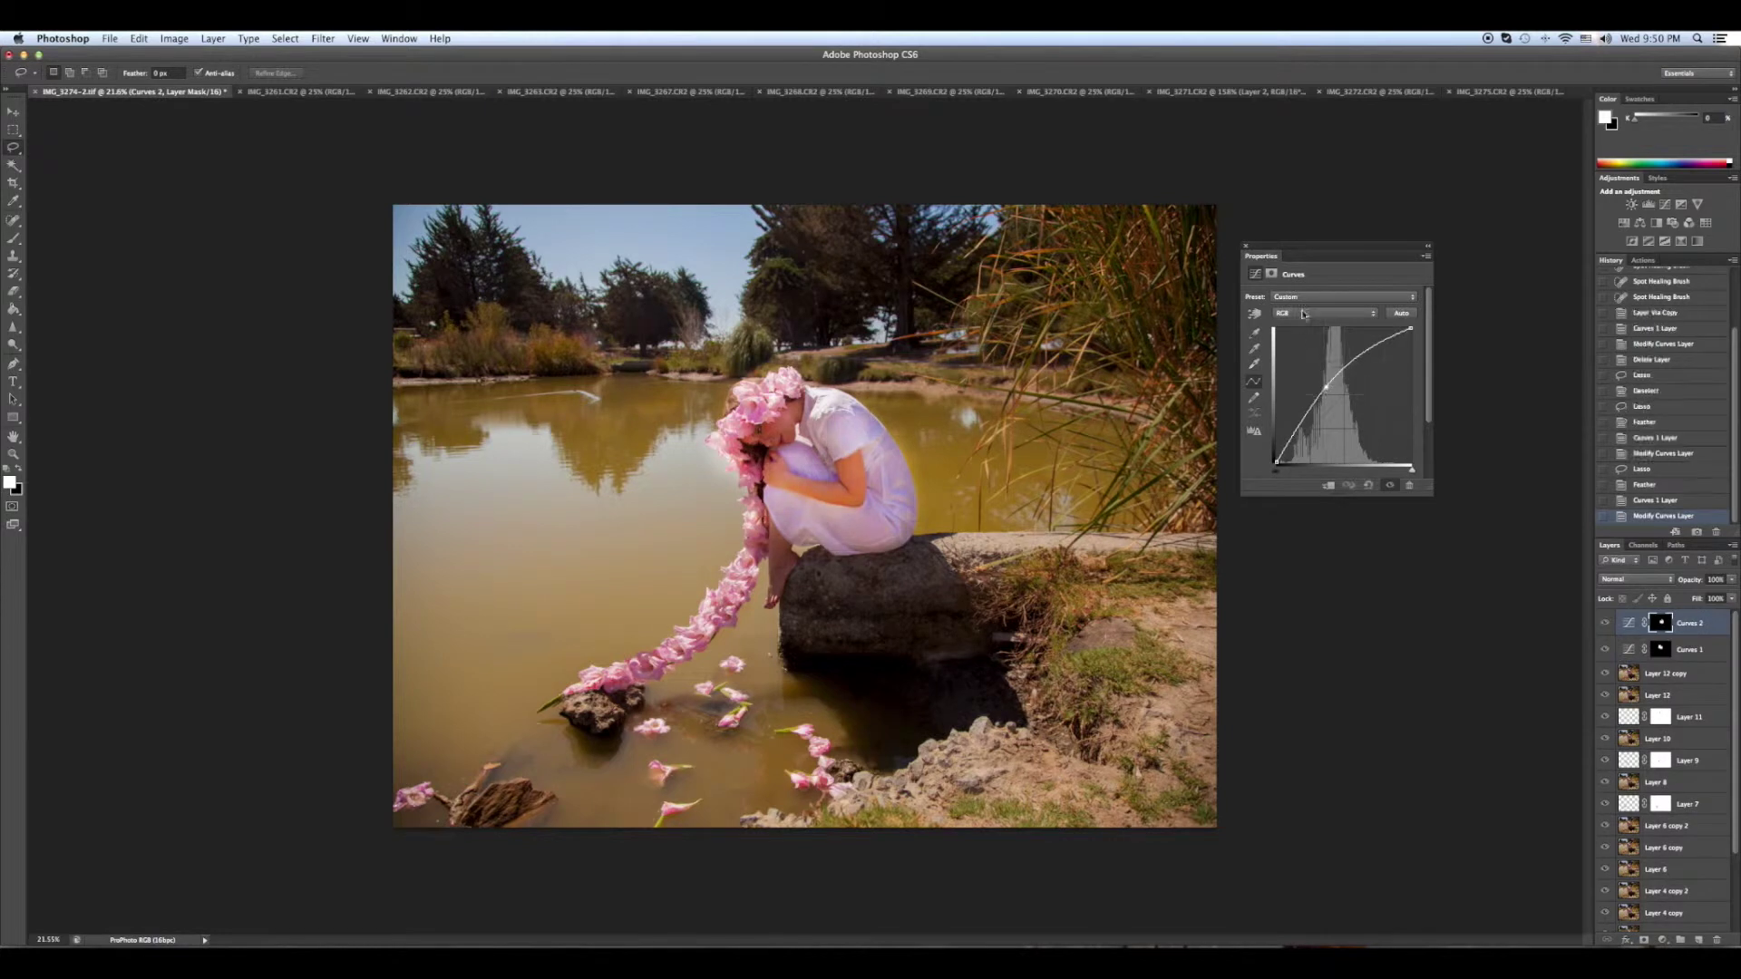
key("alt+3")
key("alt+4")
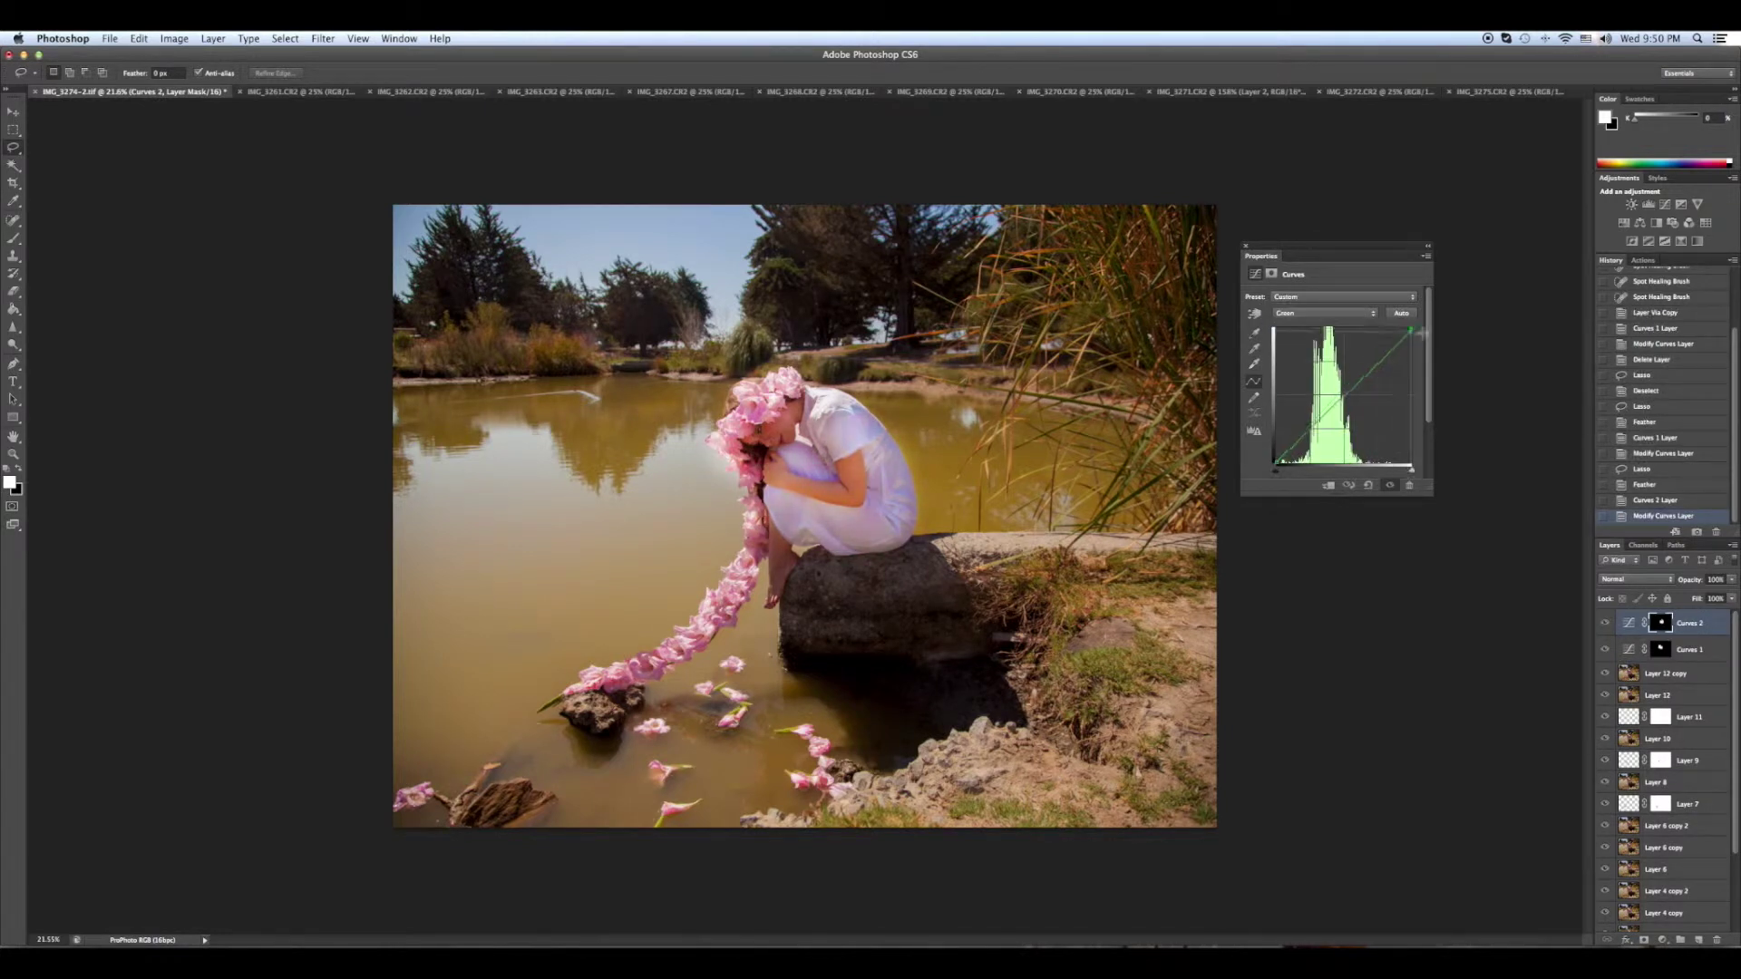
key("alt+5")
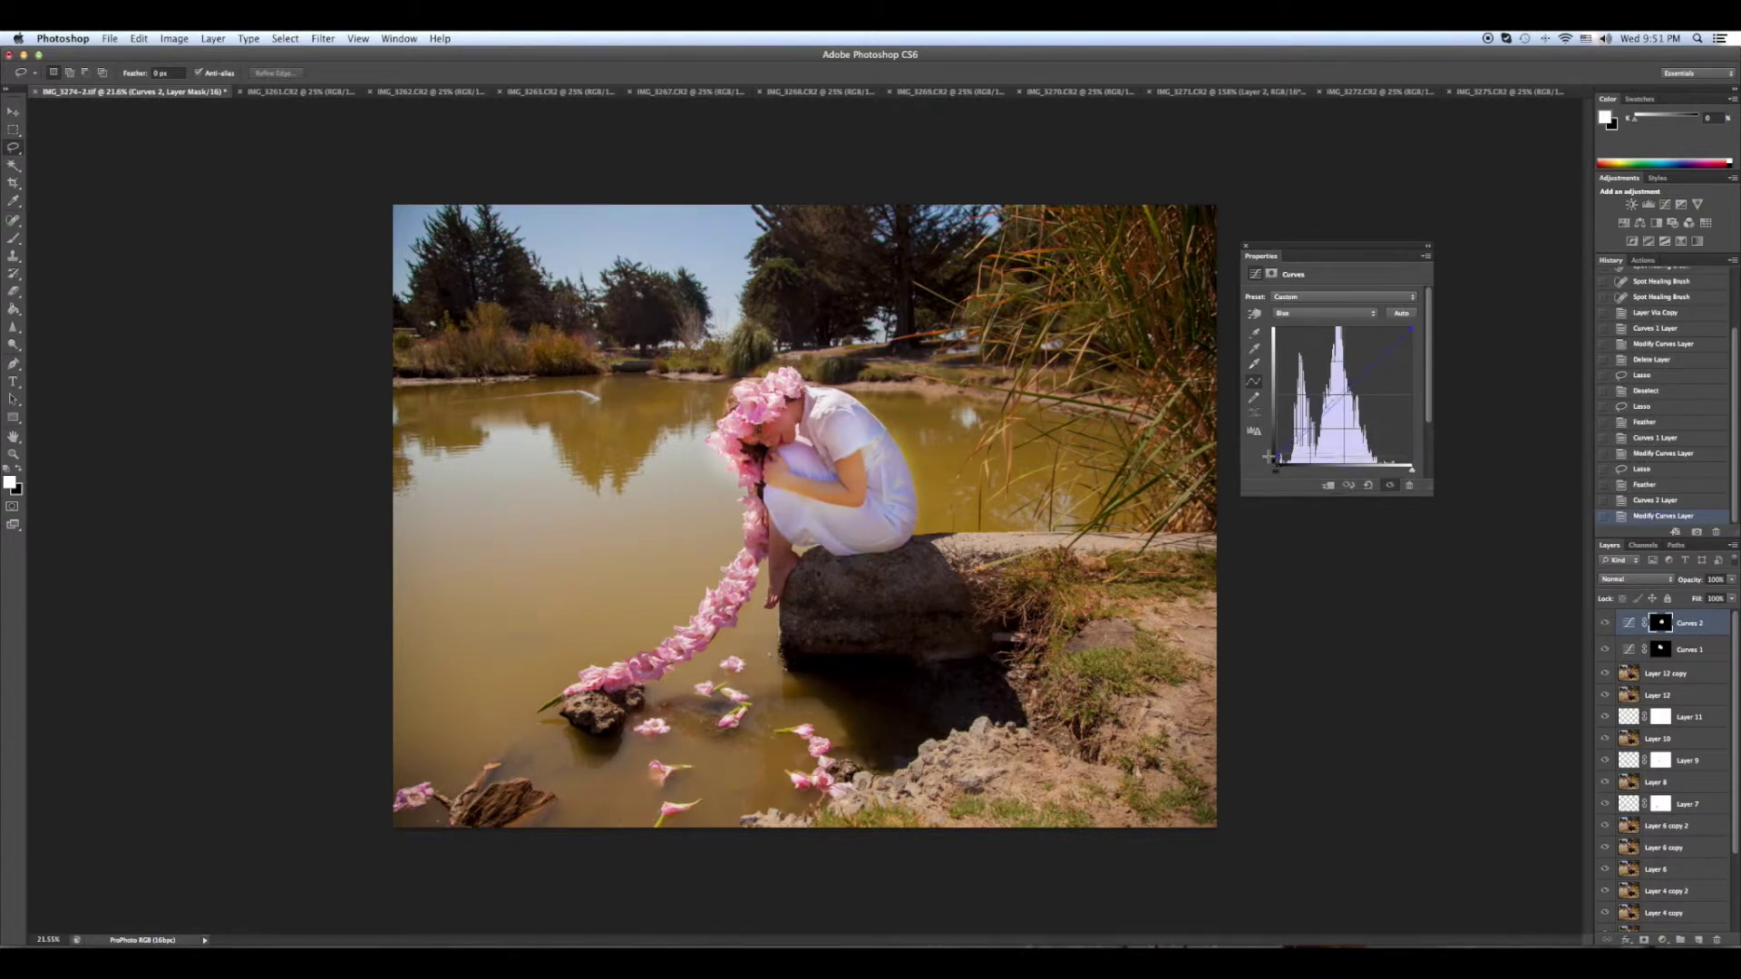
left_click(1604, 623)
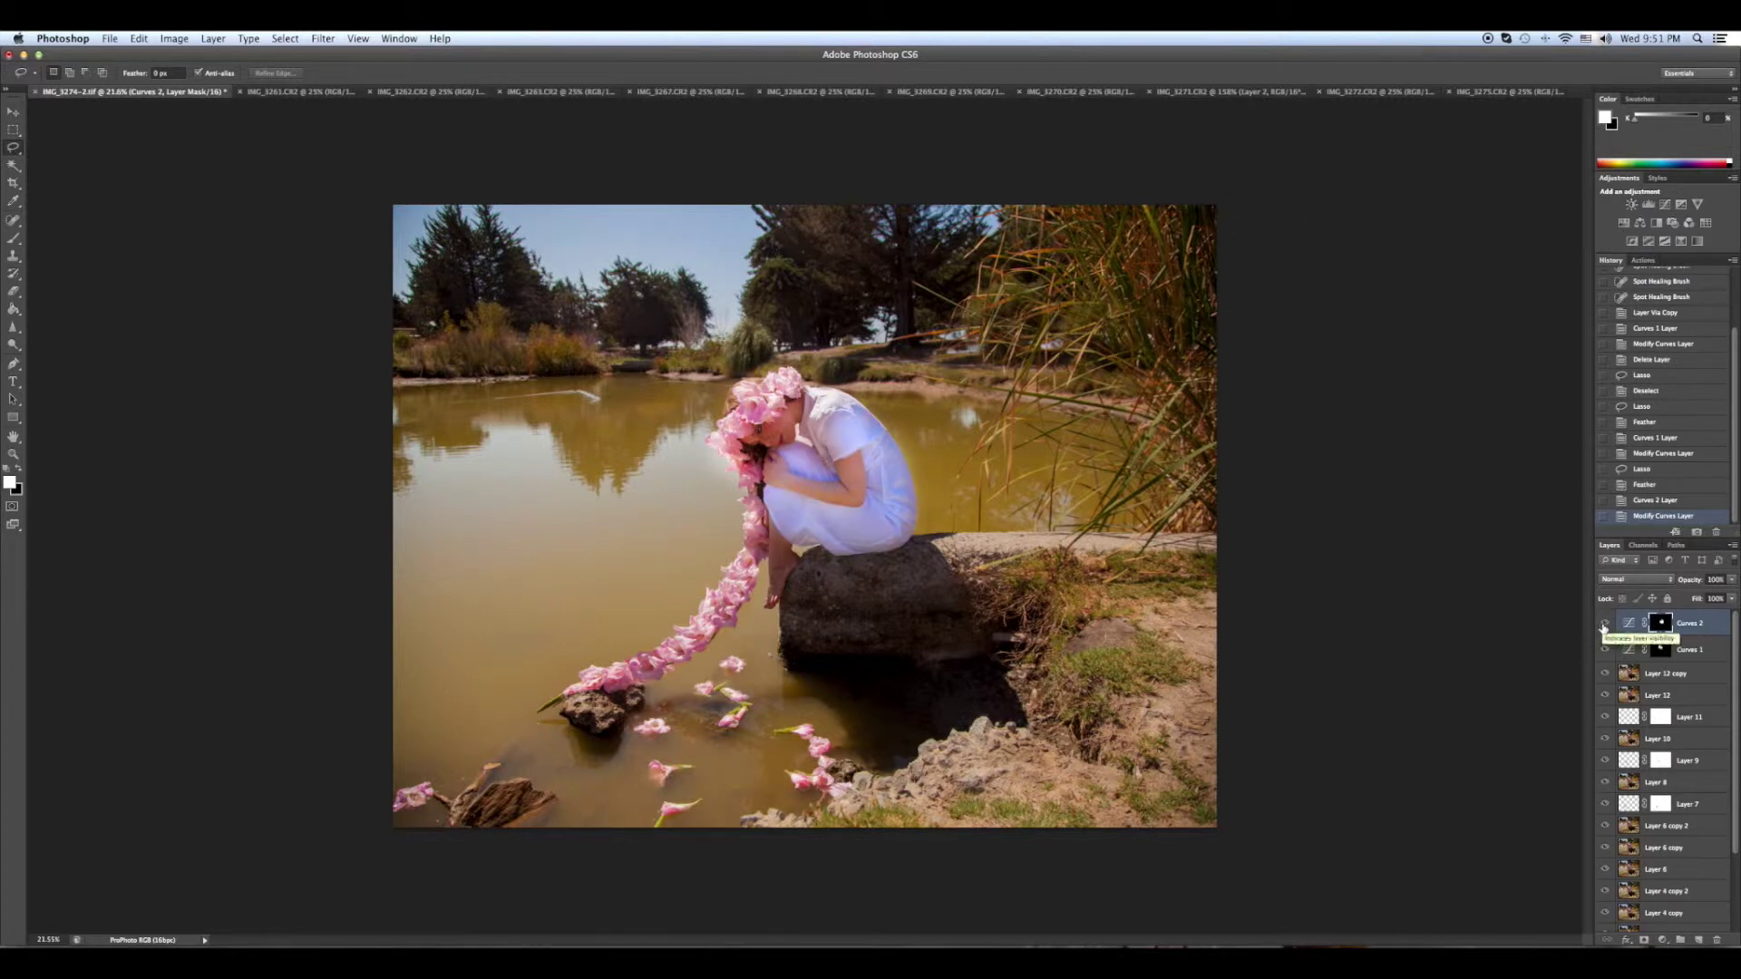
Add a Curves 3 adjustment masked to a feathered lasso around the girl's face.
left_click_drag(771, 403, 780, 408)
key("shift+F6")
key("Return")
left_click(1664, 204)
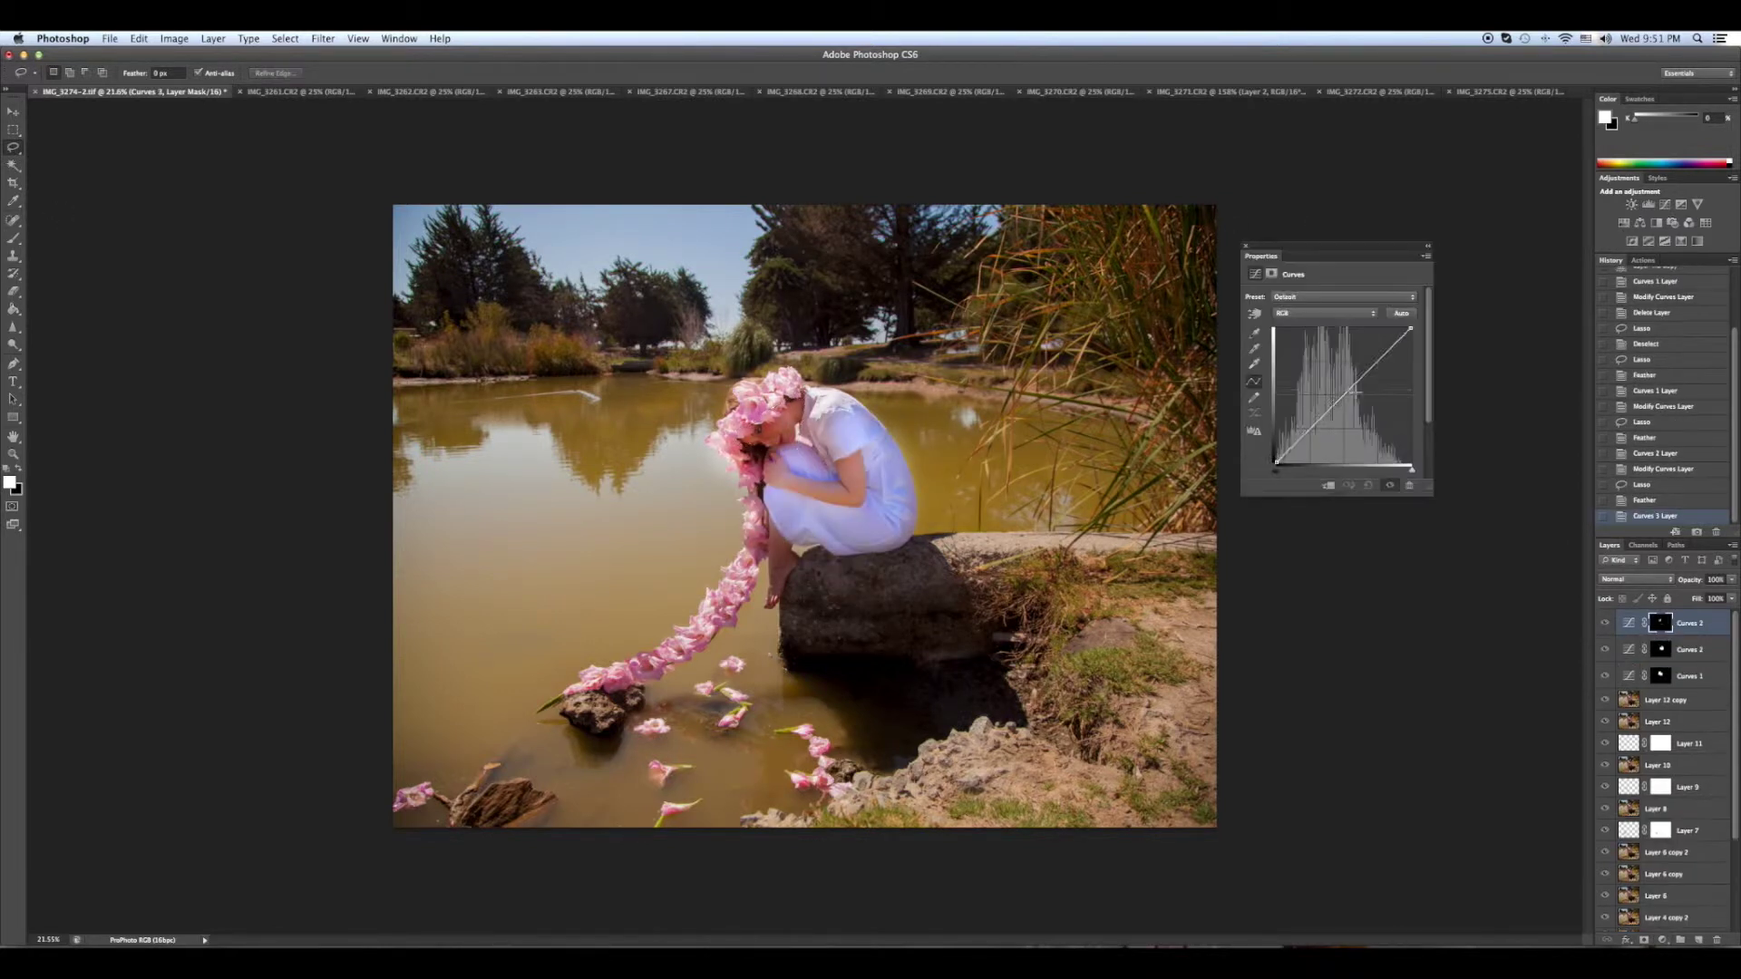
key("Delete")
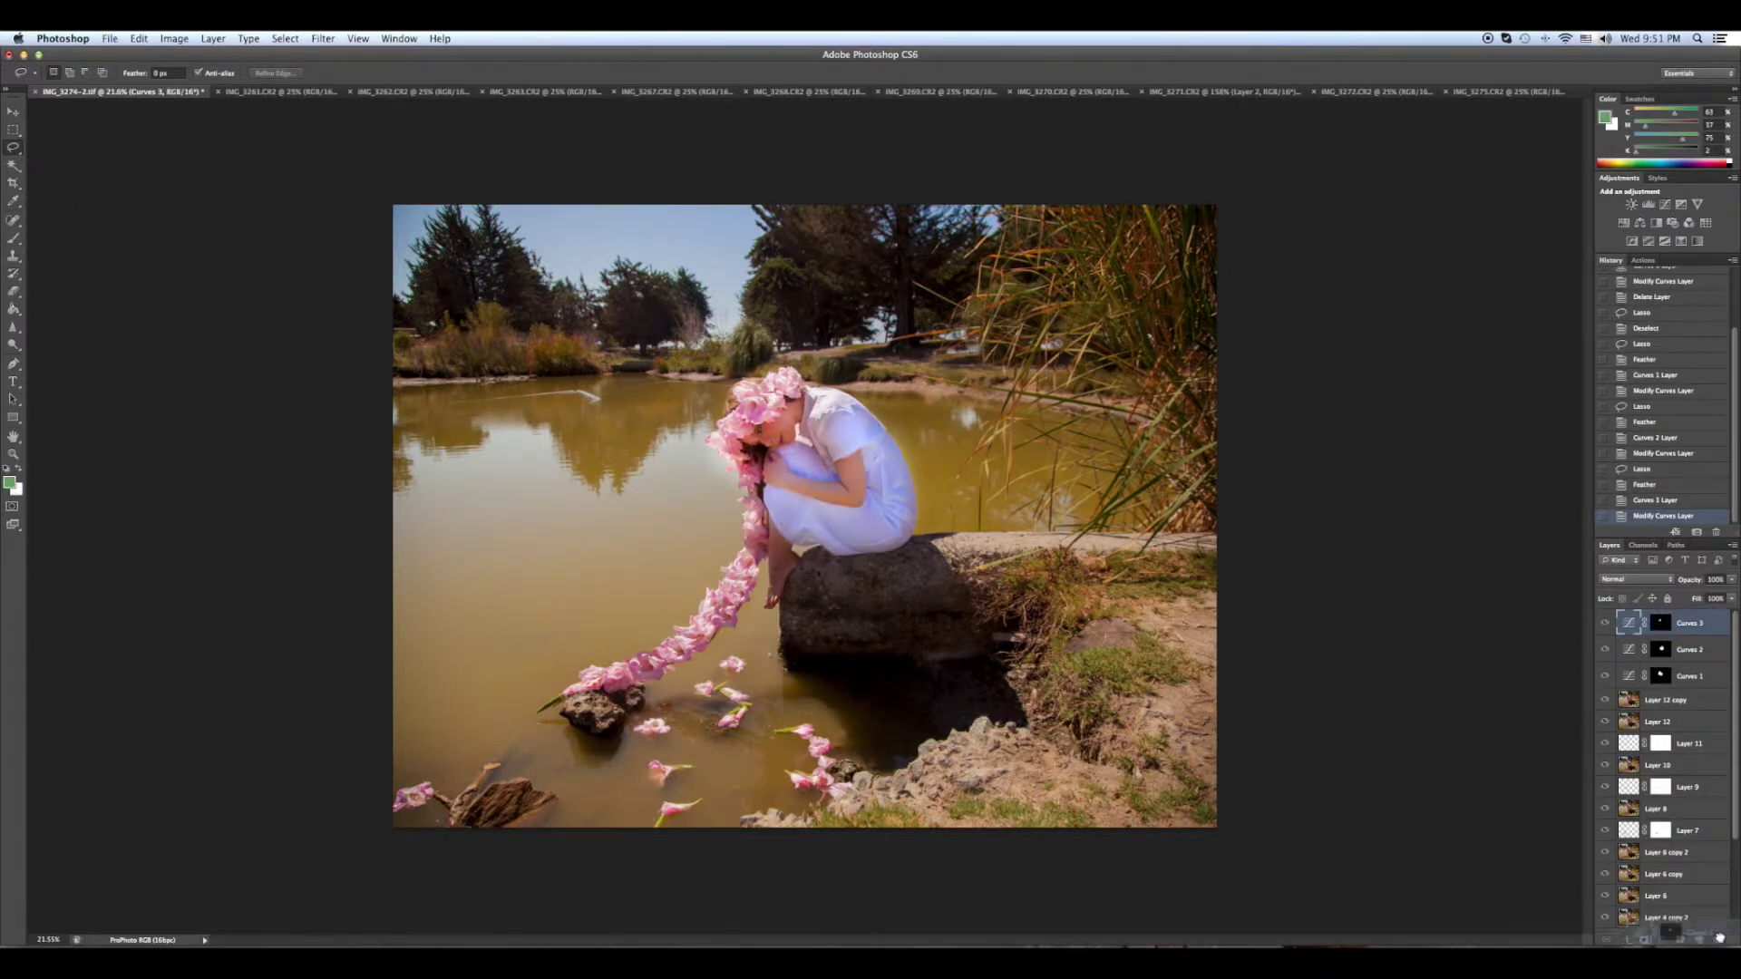
left_click_drag(798, 398, 748, 444)
right_click(791, 420)
left_click(823, 446)
key("Return")
left_click(1664, 204)
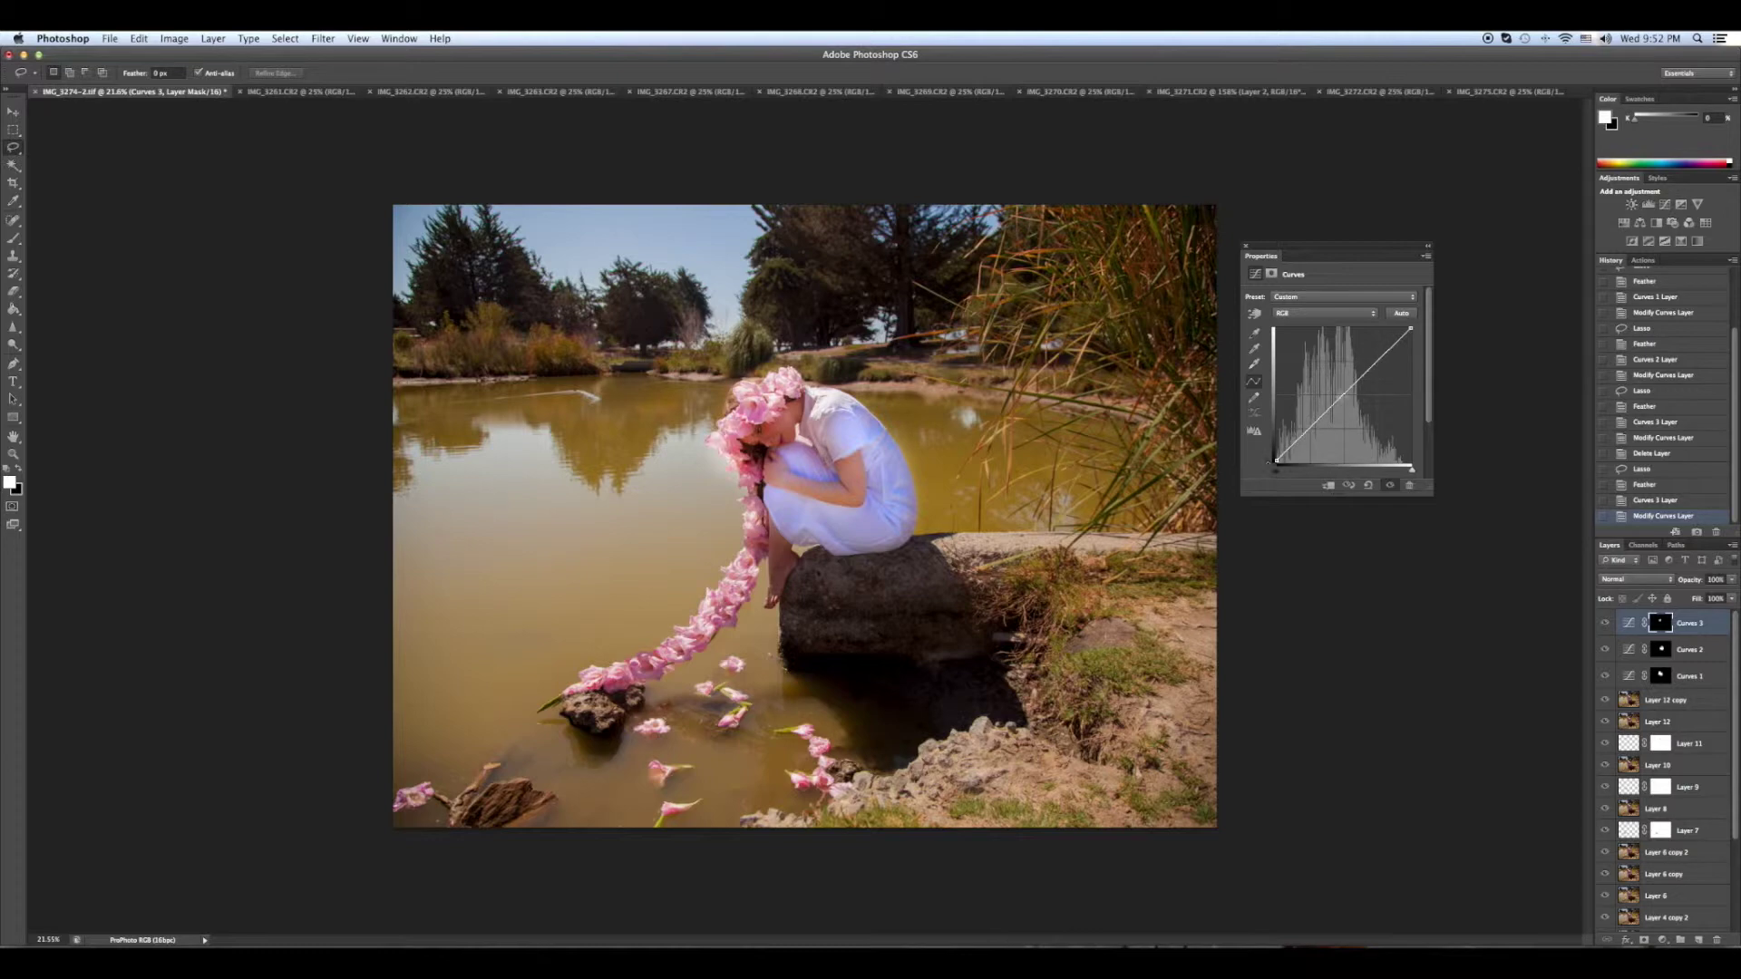
left_click(1427, 245)
Paint the Curves 3 mask over the girl's knee.
key("z")
left_click(862, 456)
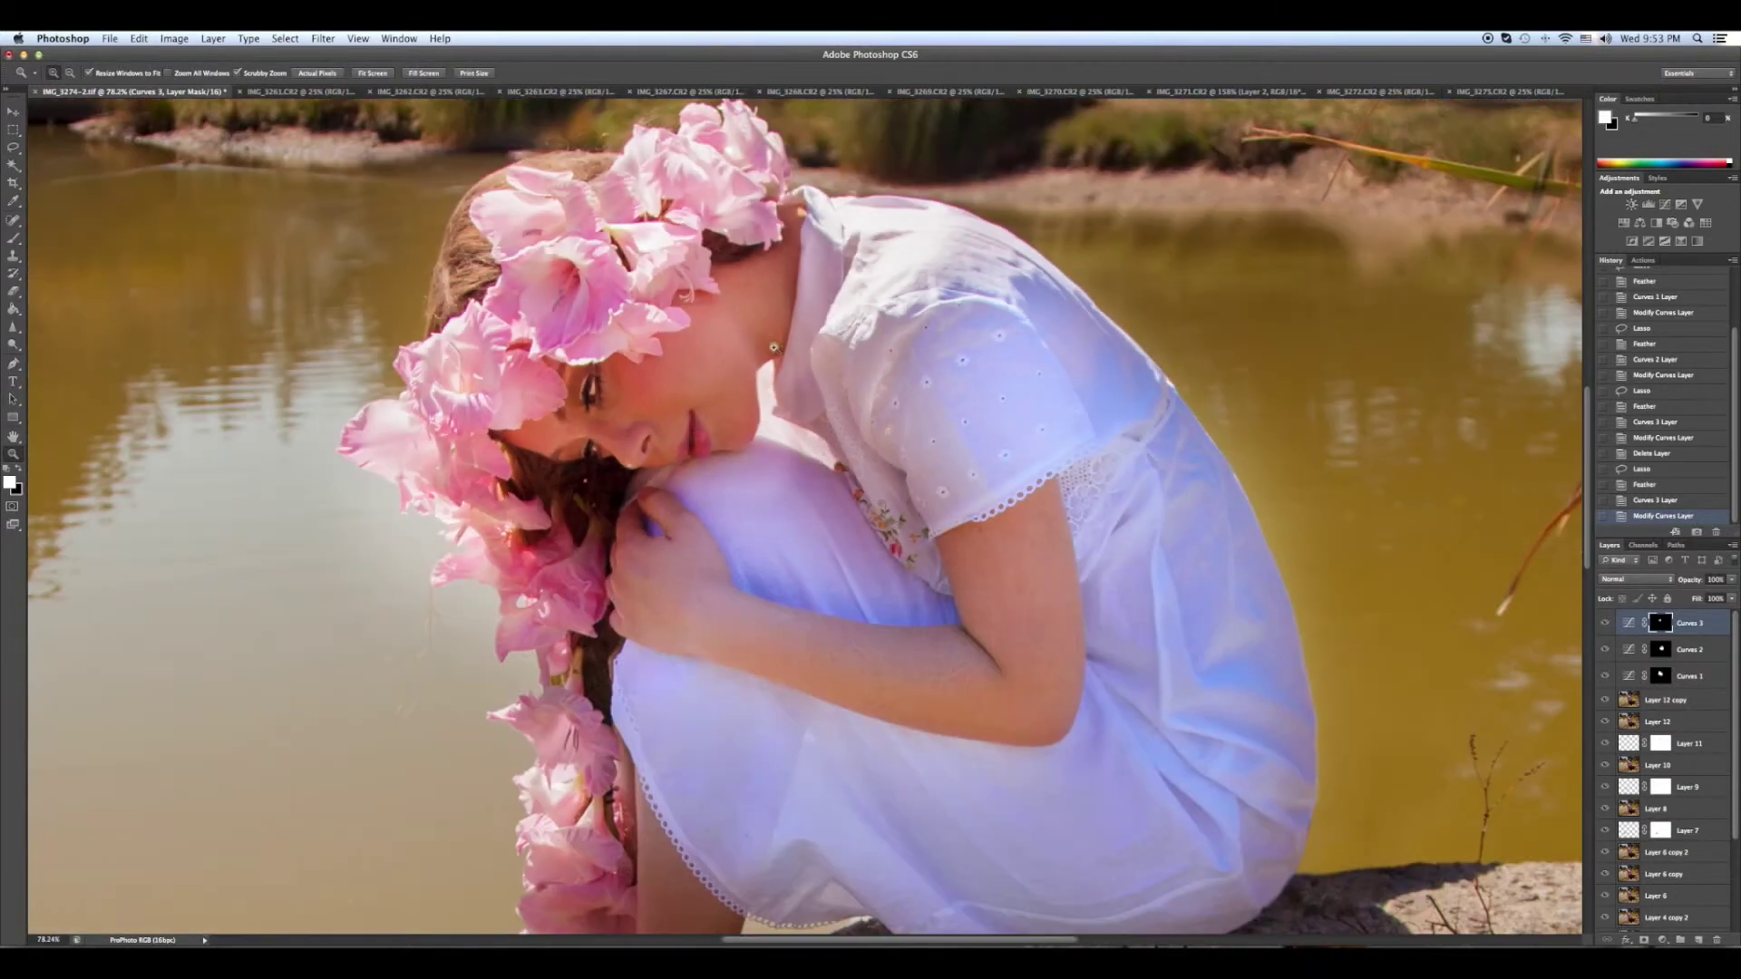
key("x")
key("b")
left_click_drag(770, 476, 709, 467)
left_click(708, 467)
left_click(693, 476)
left_click(698, 485)
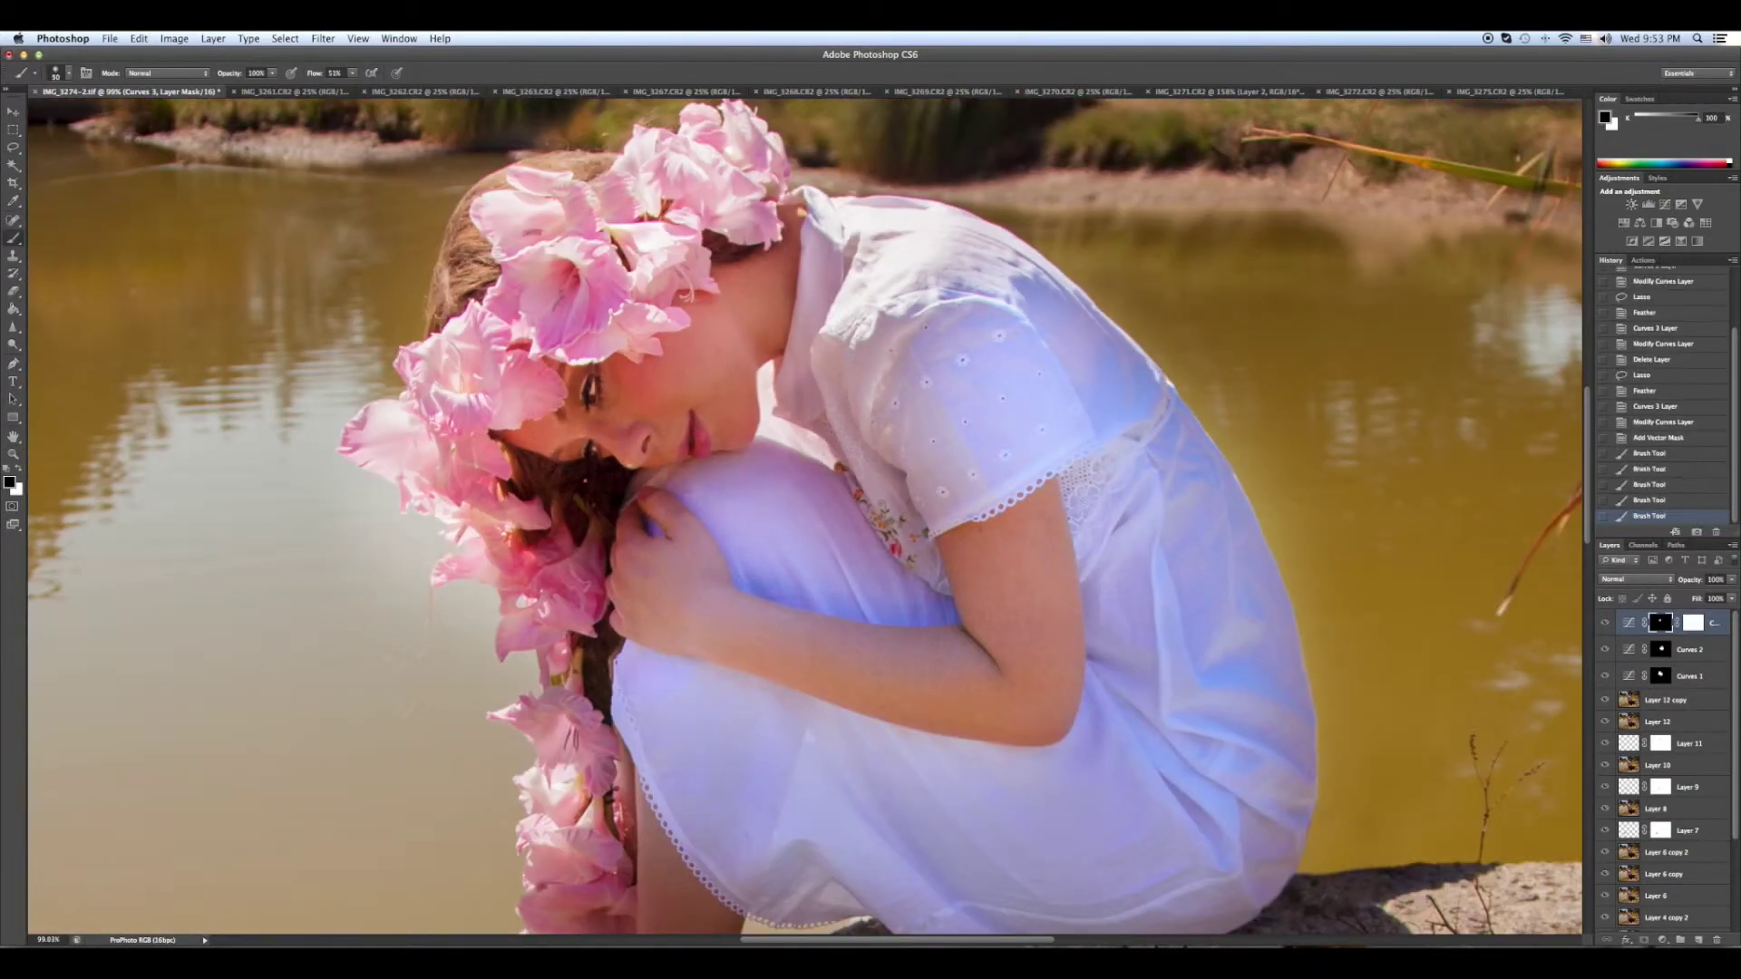
Darken everything outside a feathered lasso of the girl and garland with a Curves 4 vignette.
key("z")
key("super+0")
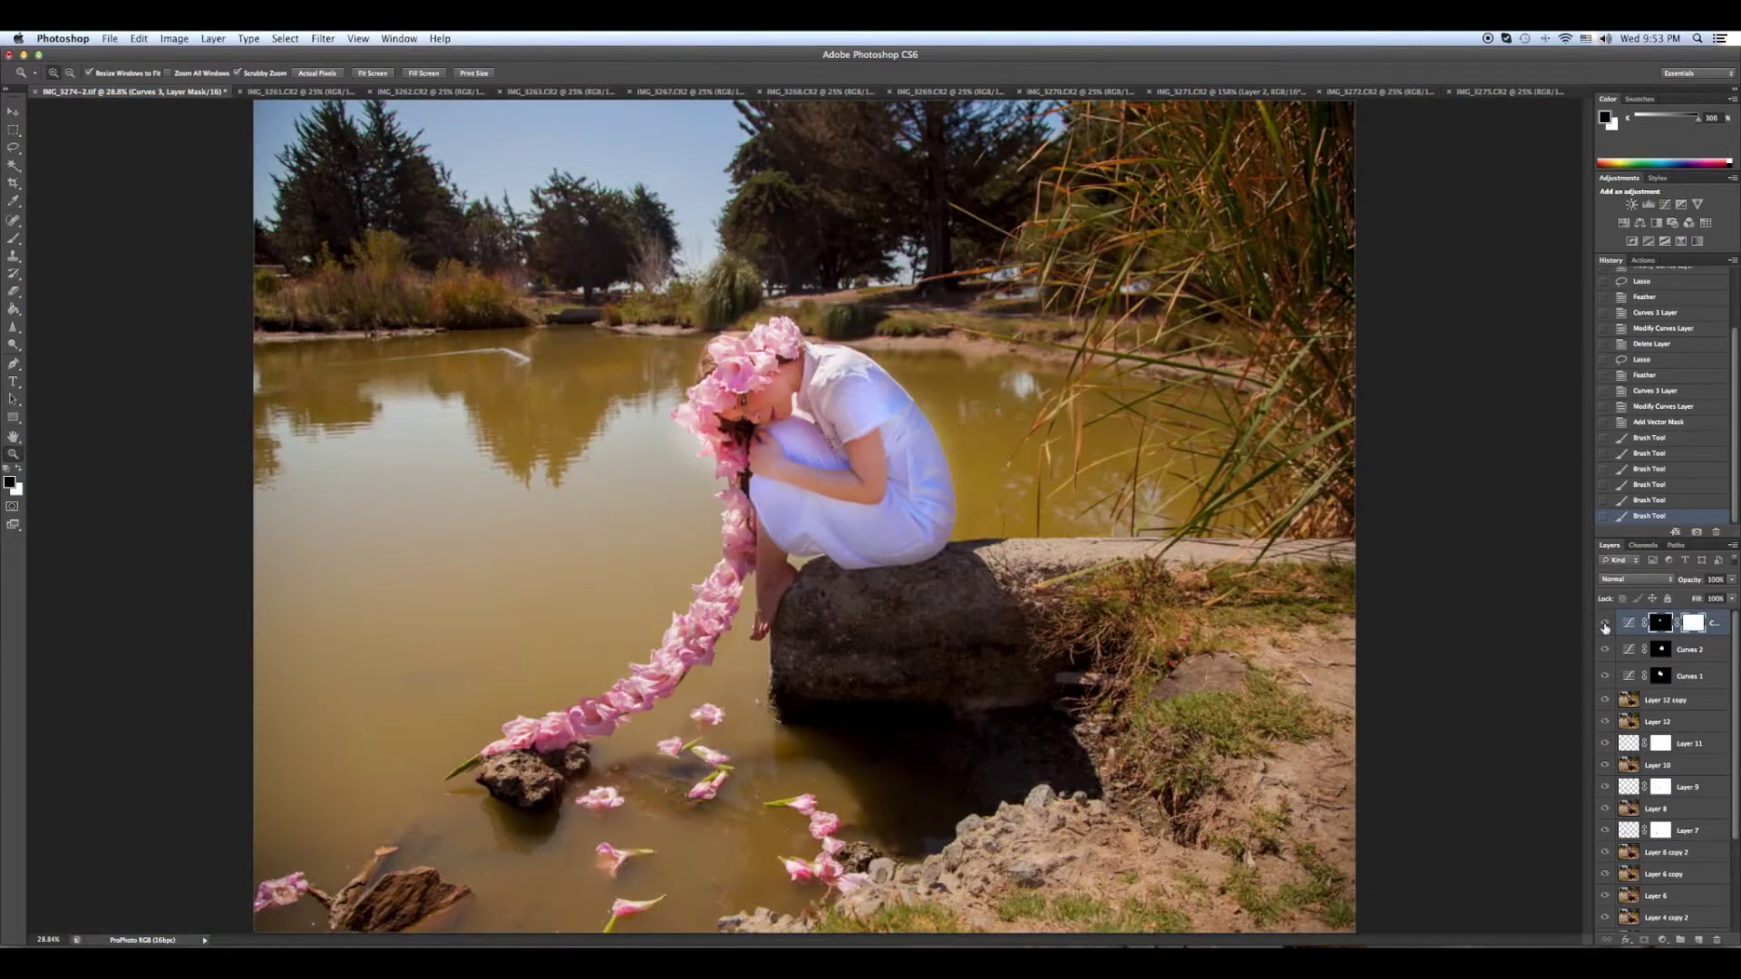
key("l")
left_click_drag(535, 694, 730, 698)
key("shift+F6")
key("Return")
left_click(285, 38)
left_click(290, 93)
left_click(1665, 204)
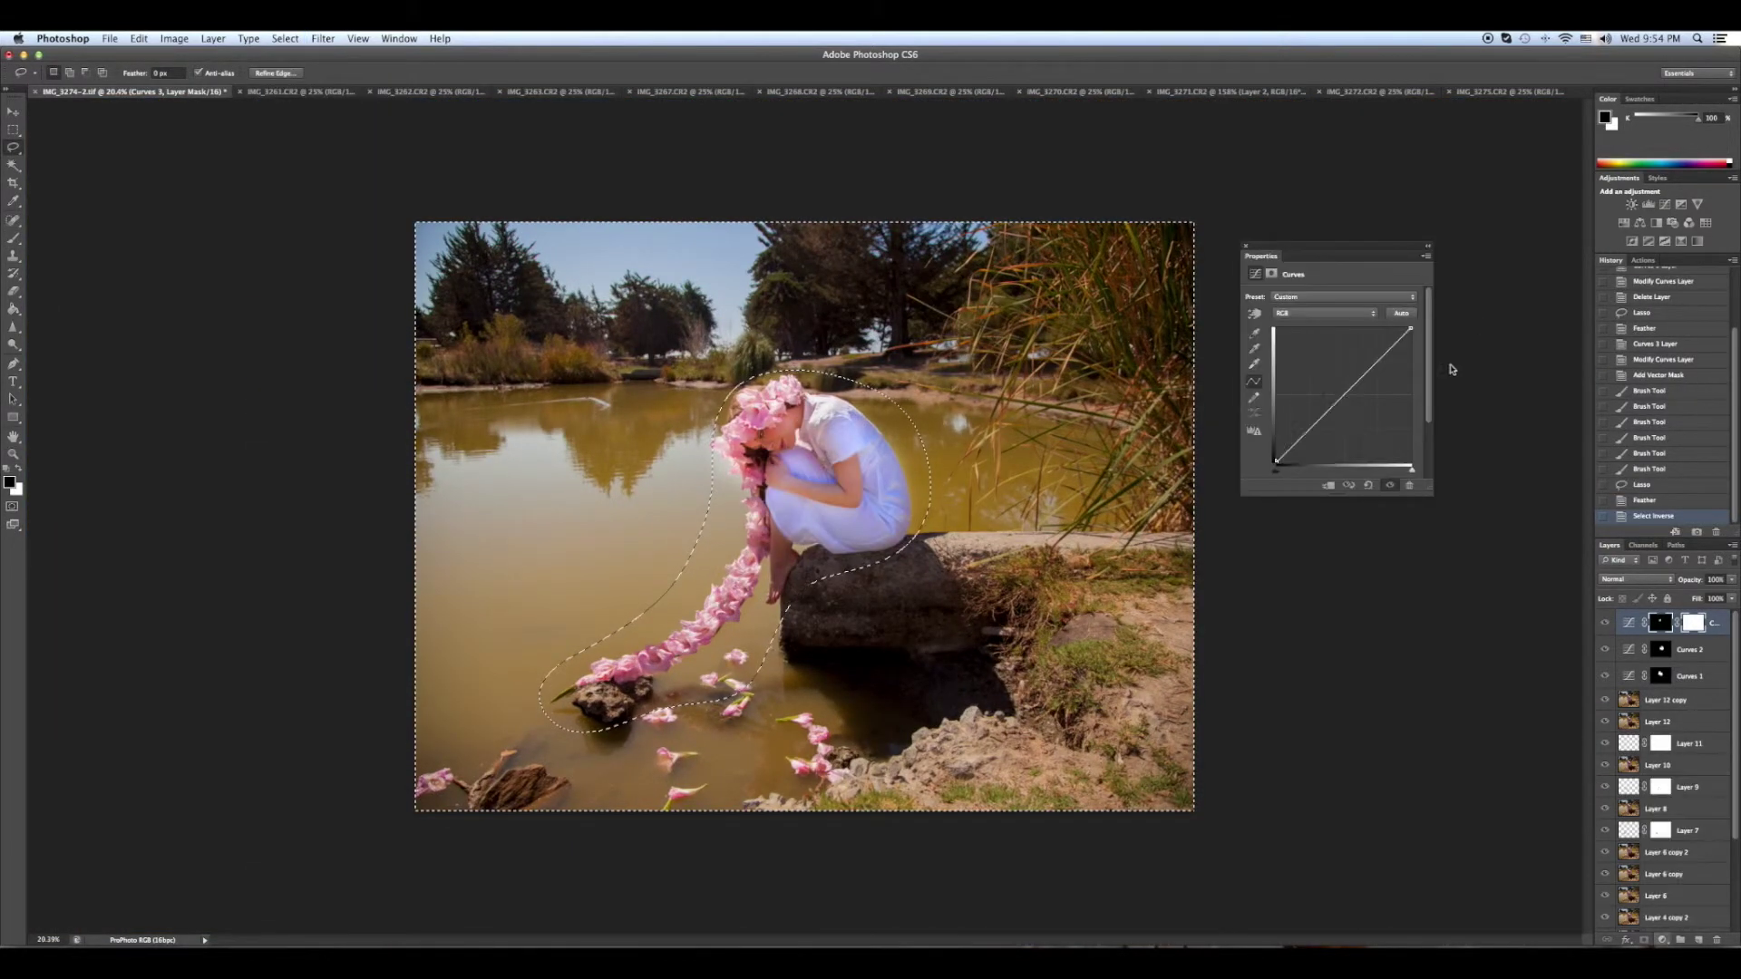
left_click_drag(1349, 389, 1351, 400)
left_click(1606, 624)
left_click(1606, 624)
Brighten a feathered area around the rock with a Curves 5 adjustment.
left_click_drag(847, 543, 853, 548)
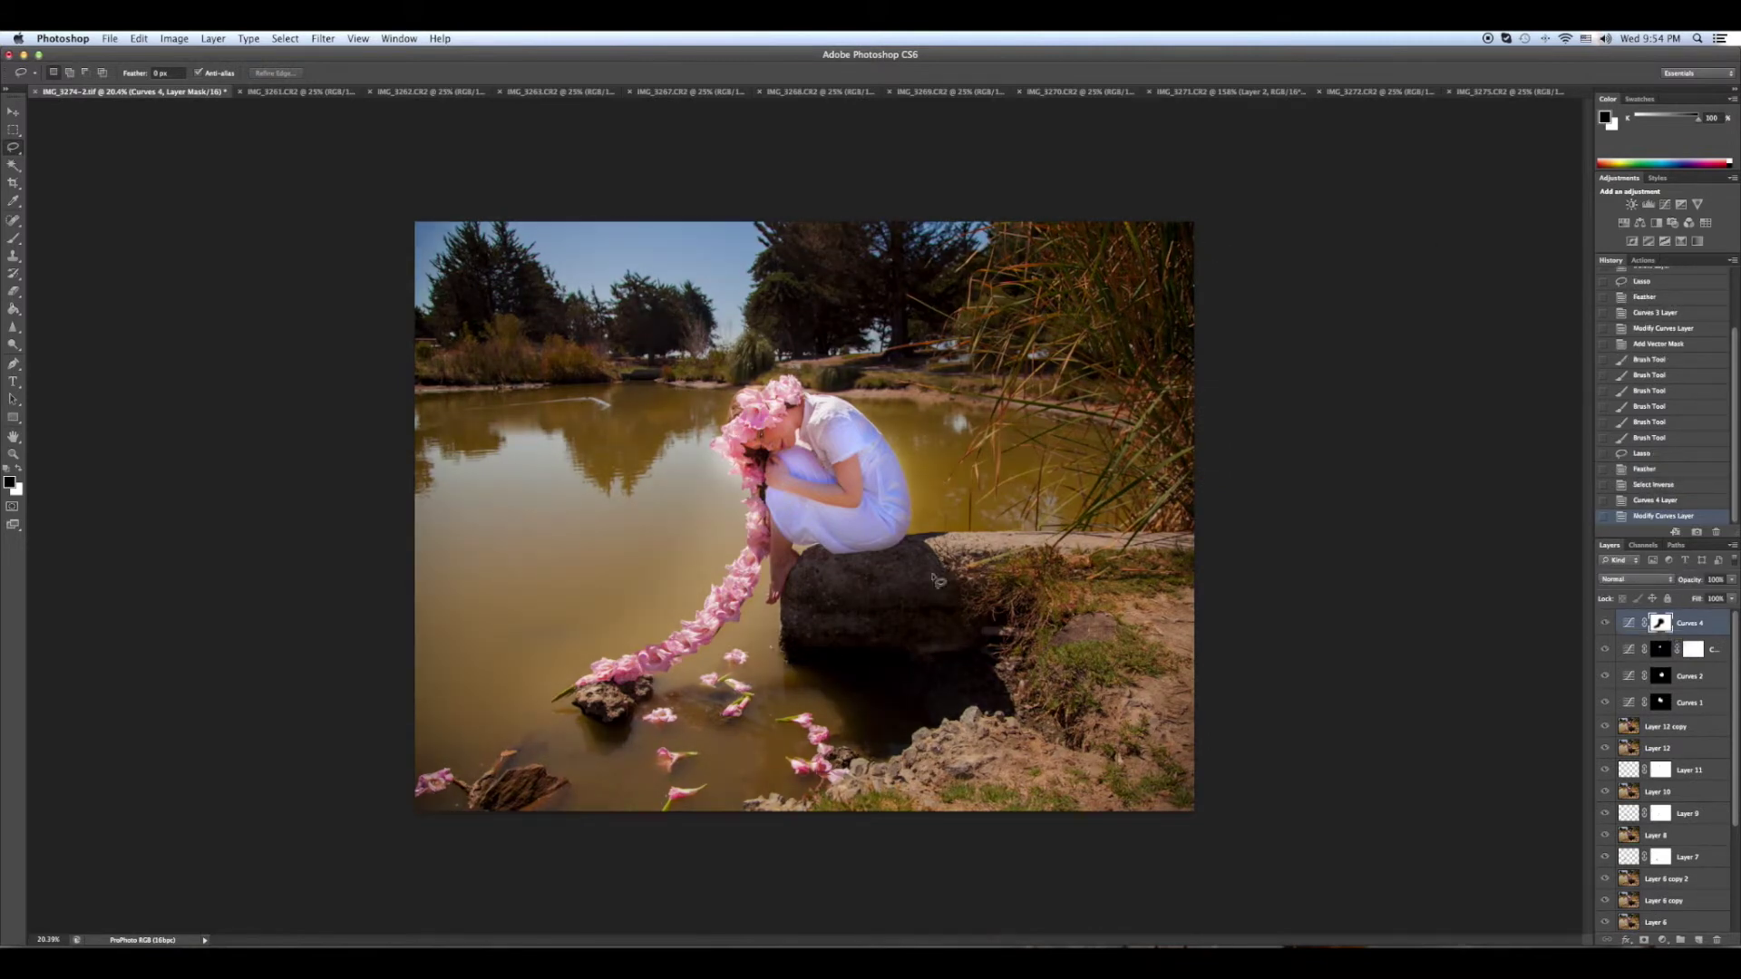
key("shift+F6")
key("Return")
left_click(1665, 203)
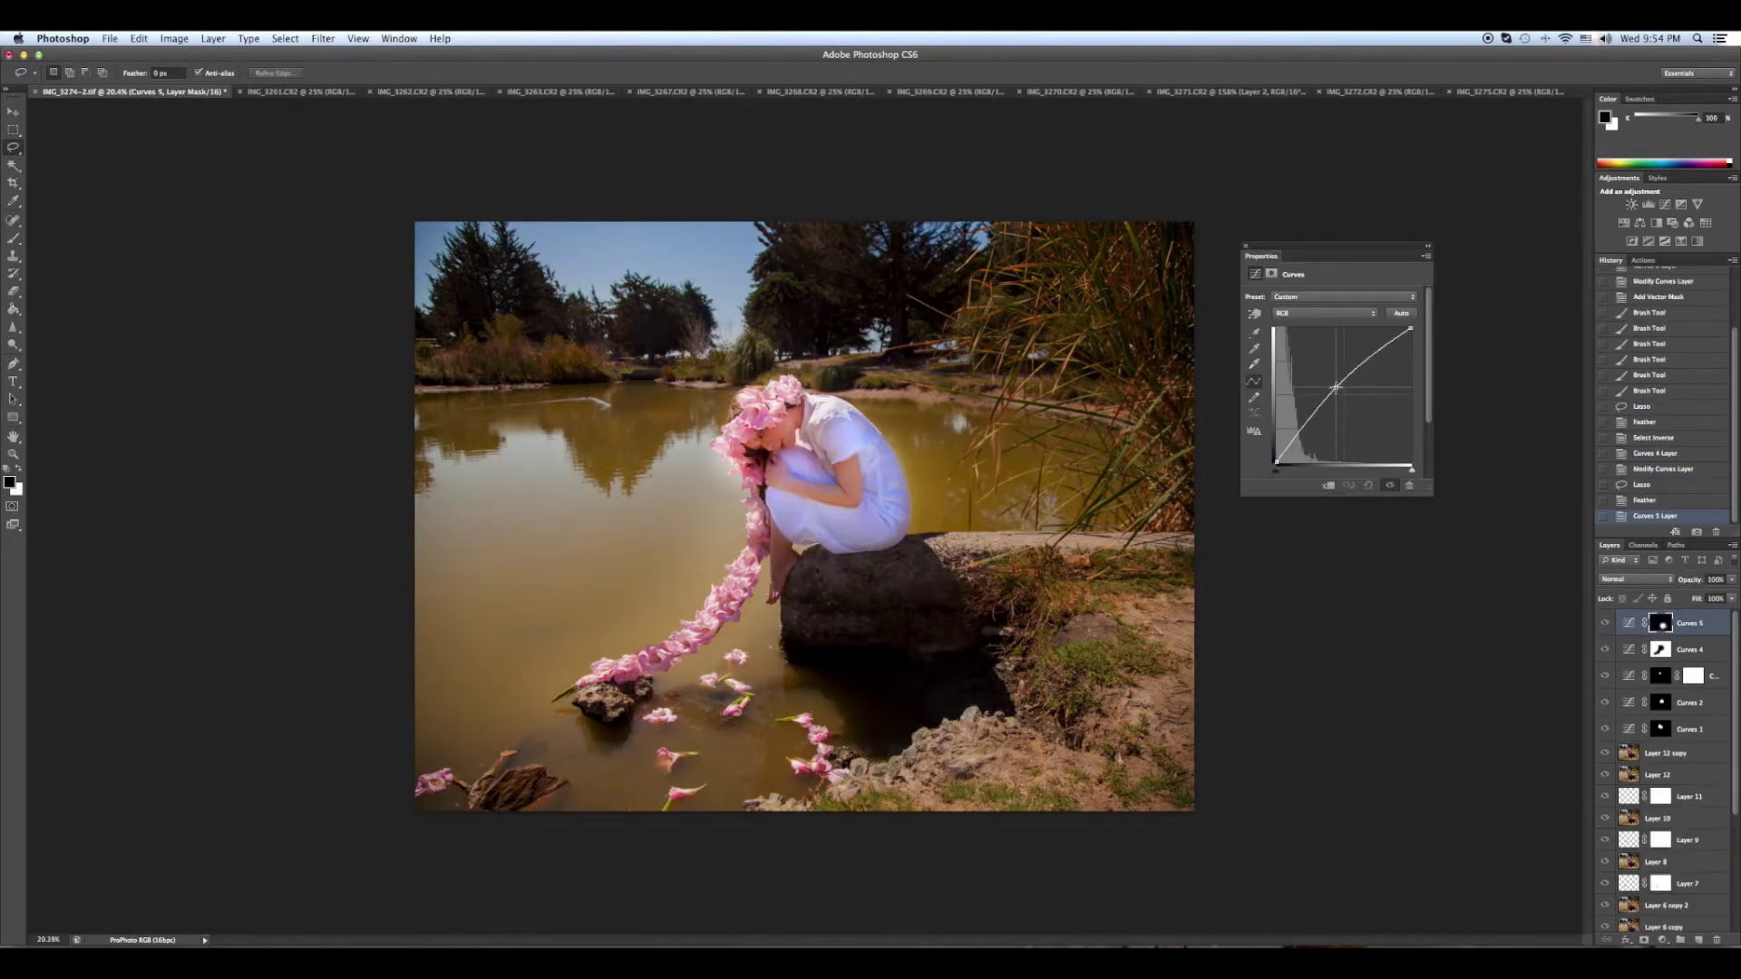
left_click_drag(1342, 394, 1317, 367)
left_click_drag(1411, 329, 1410, 336)
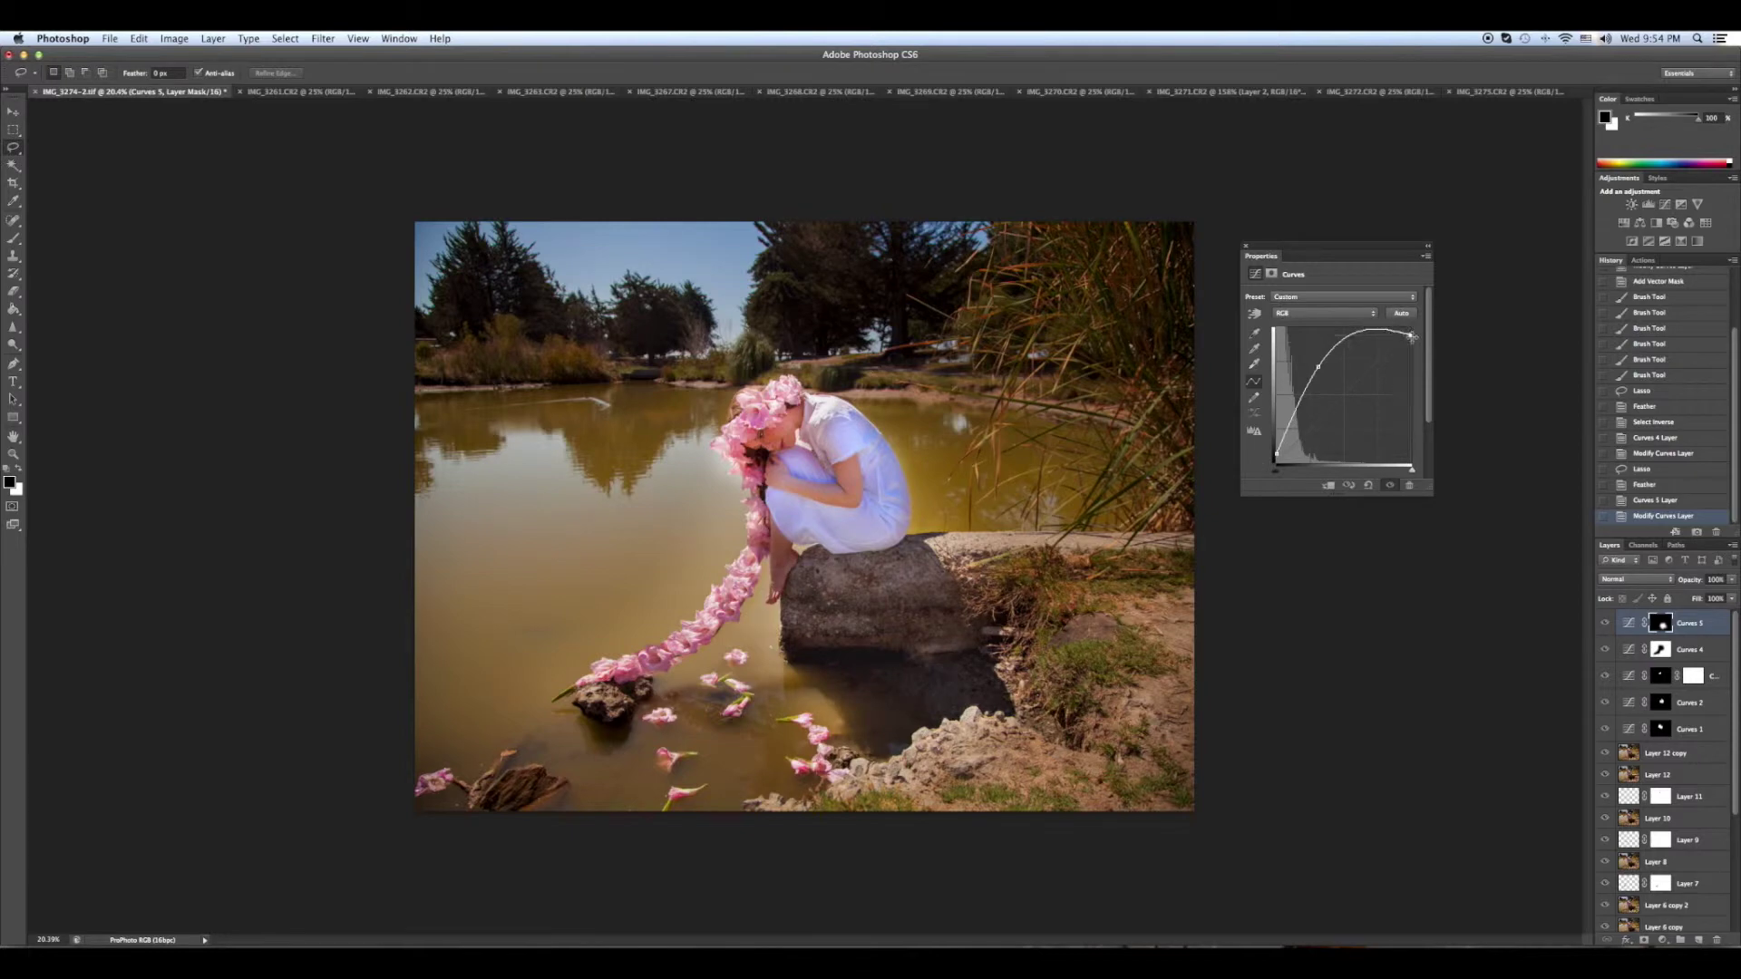
left_click(1246, 245)
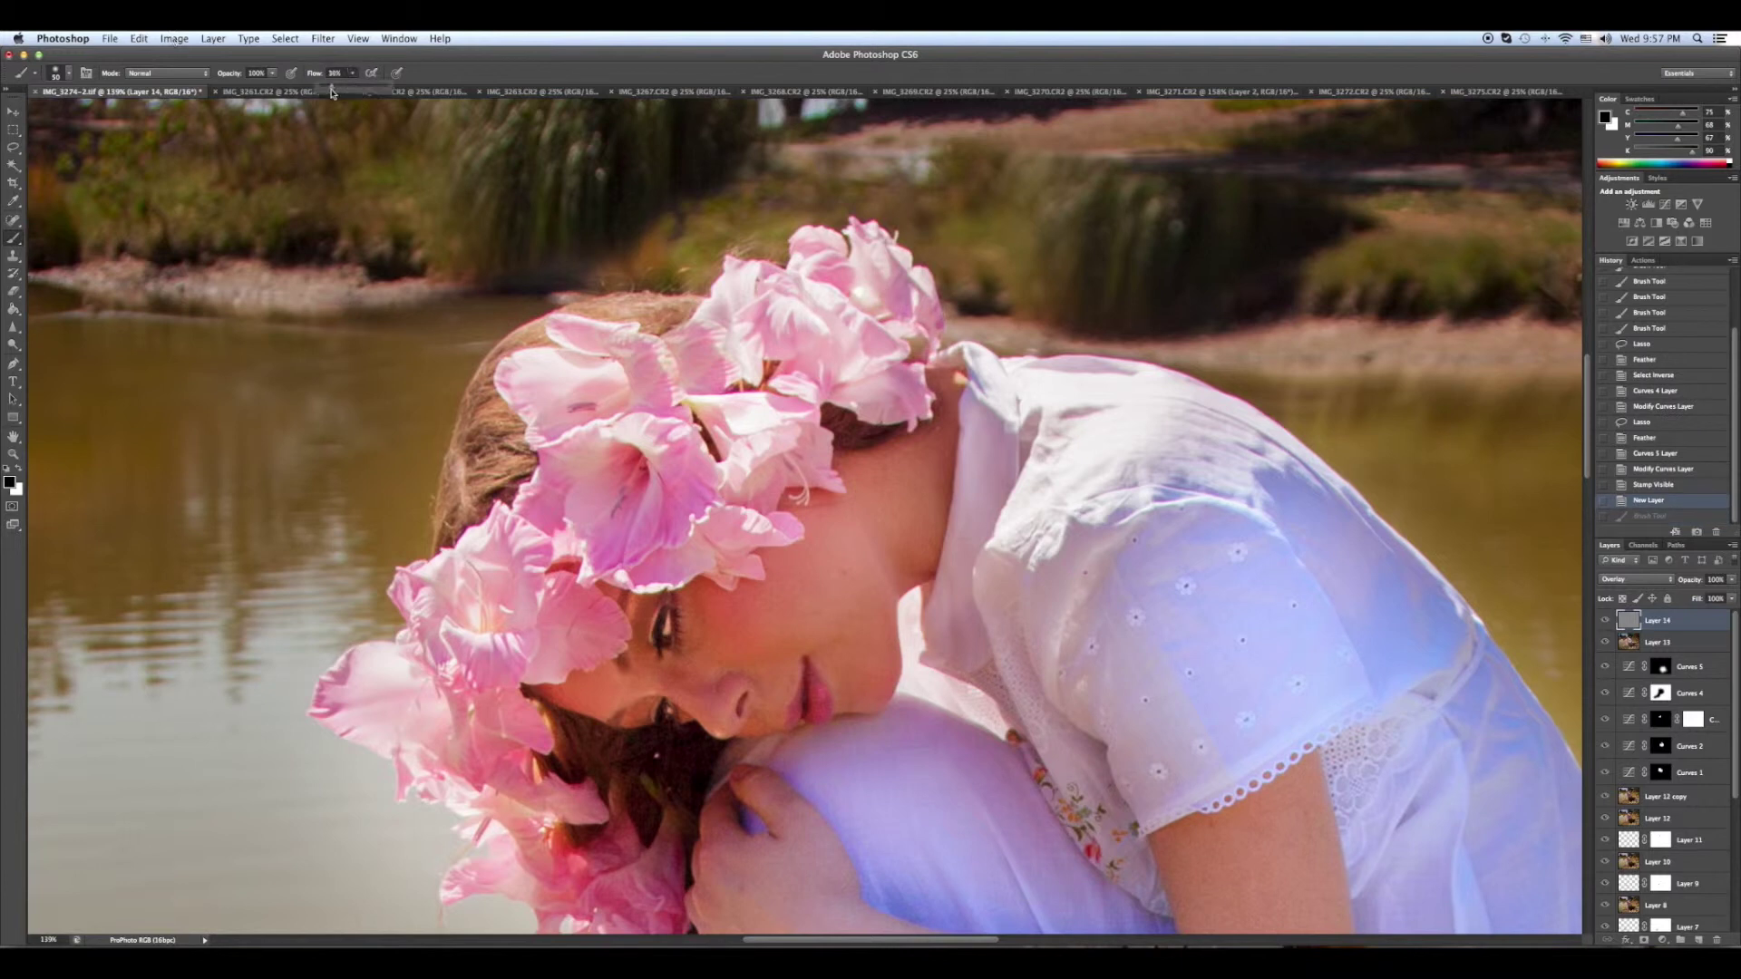
Set brush flow to 8% and paint soft overlay strokes over the flower crown and upper garland.
left_click_drag(332, 93, 319, 94)
left_click_drag(902, 285, 834, 274)
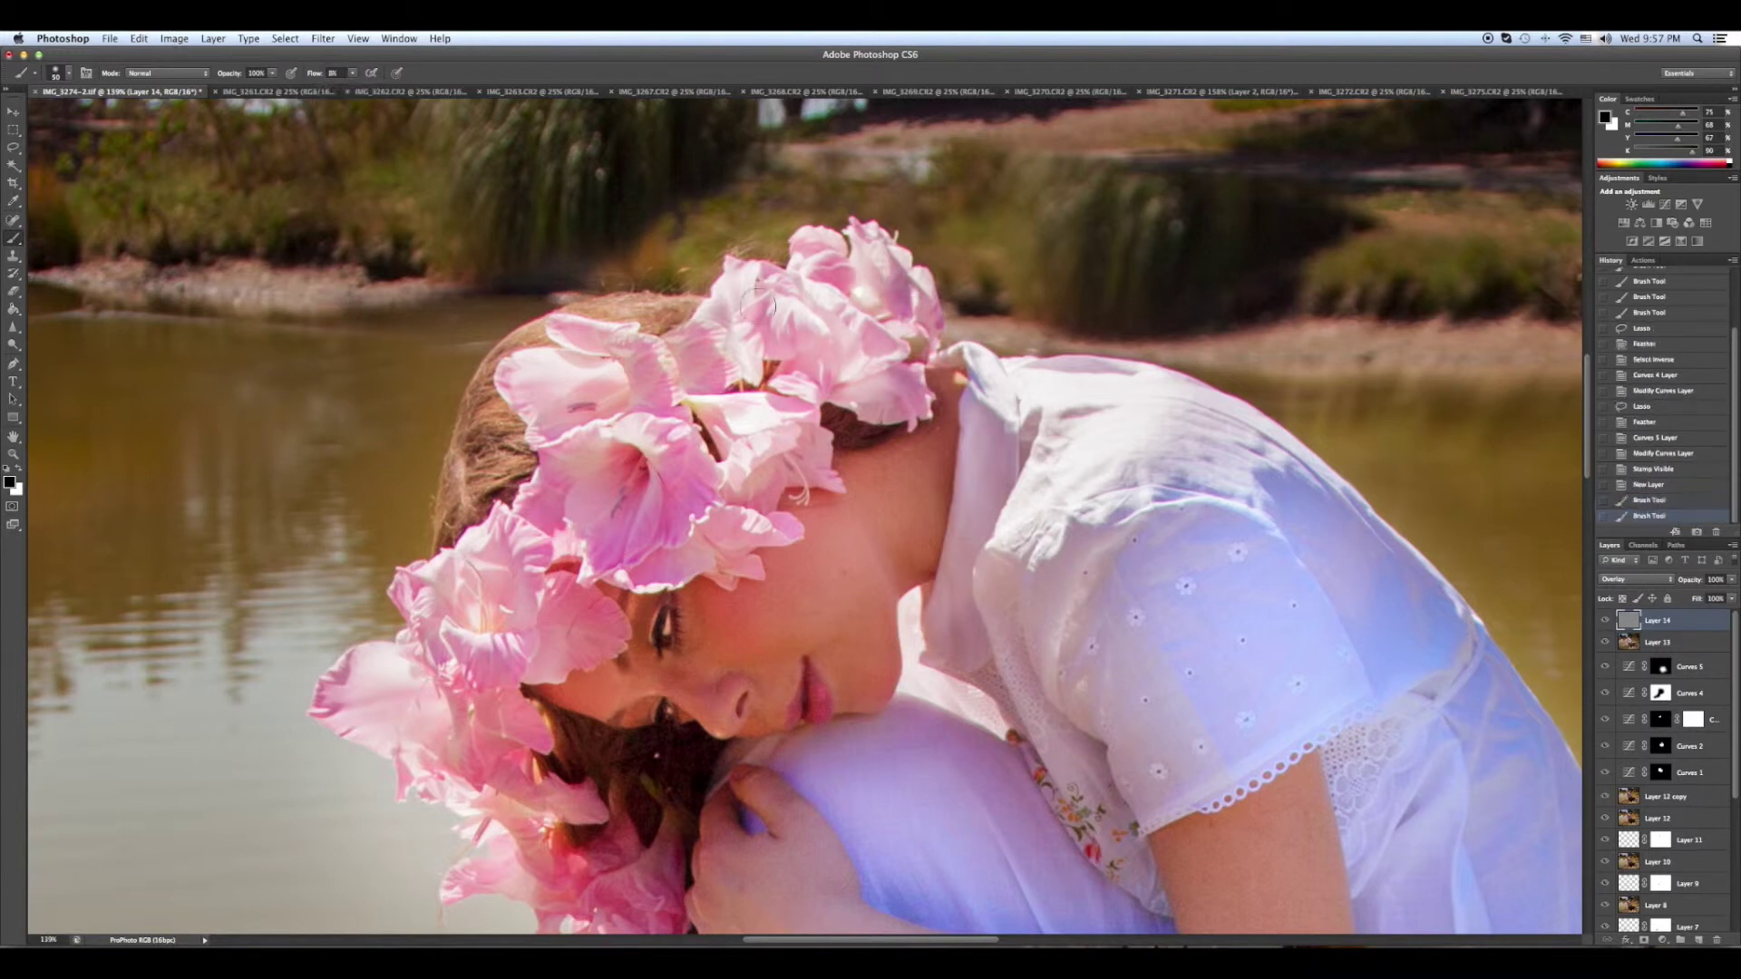
left_click_drag(780, 340, 902, 389)
left_click_drag(784, 453, 581, 349)
left_click_drag(544, 408, 693, 453)
left_click_drag(807, 458, 599, 539)
scroll(725, 472, "down", 2)
left_click_drag(599, 472, 816, 372)
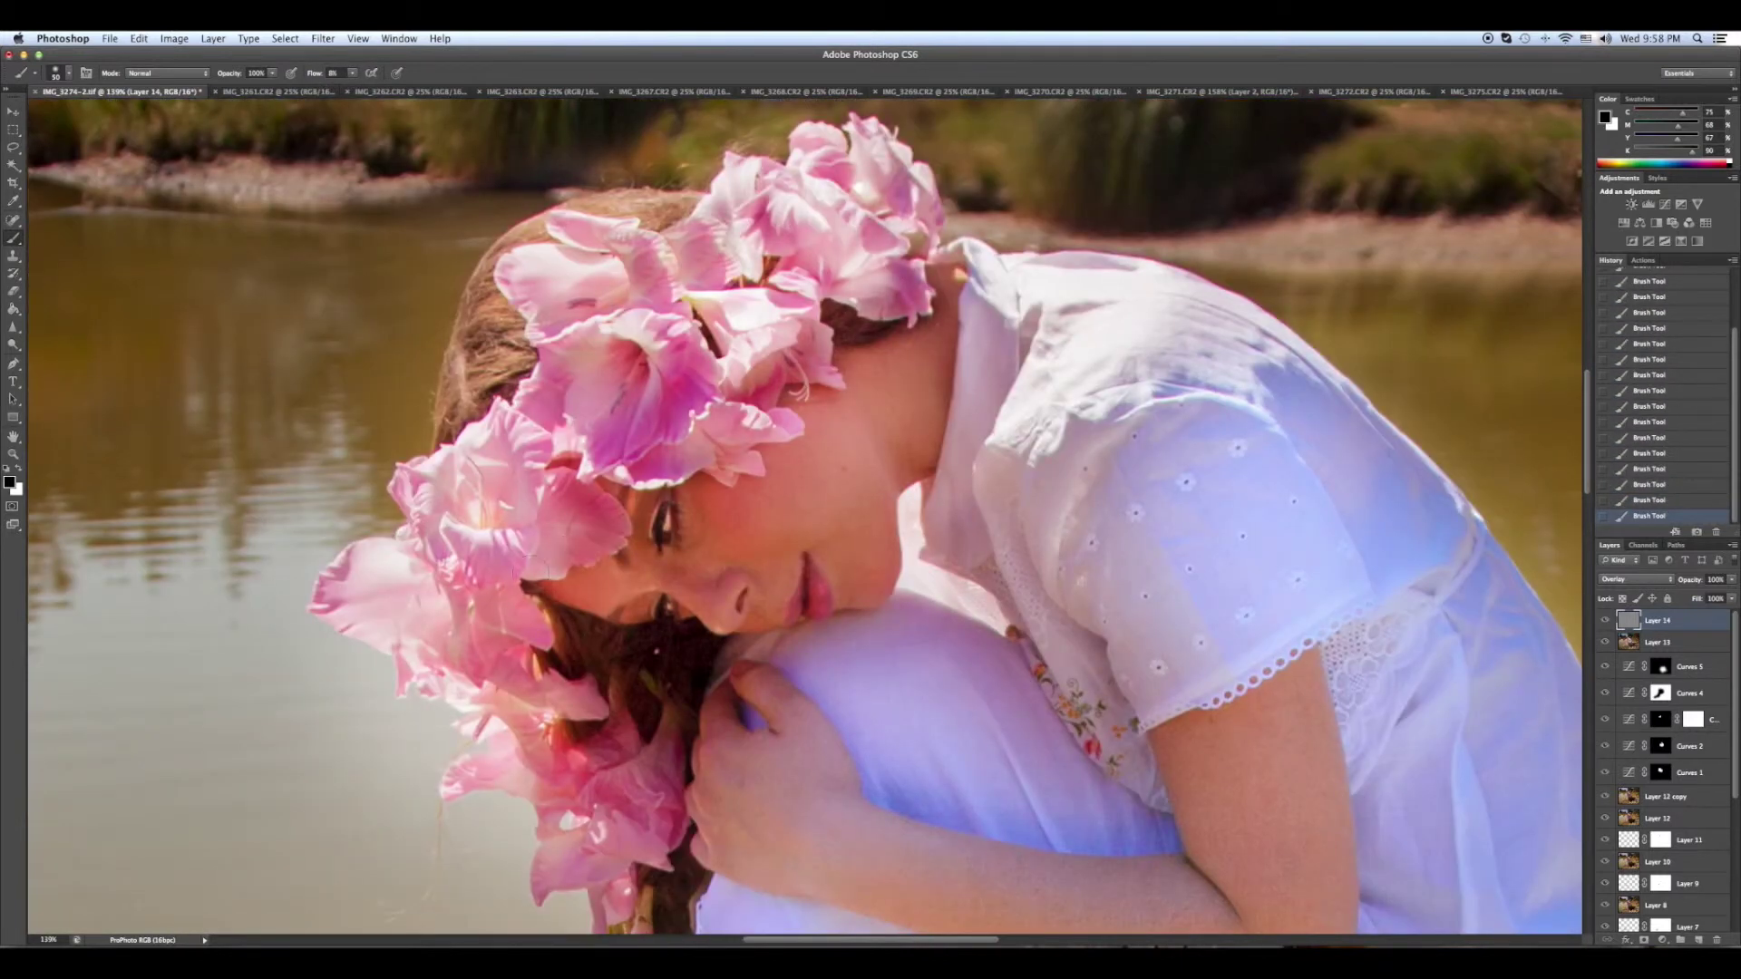
Pan down and left along the garland into the water, then fit the whole image on screen.
scroll(526, 490, "down", 3)
scroll(544, 528, "up", 1)
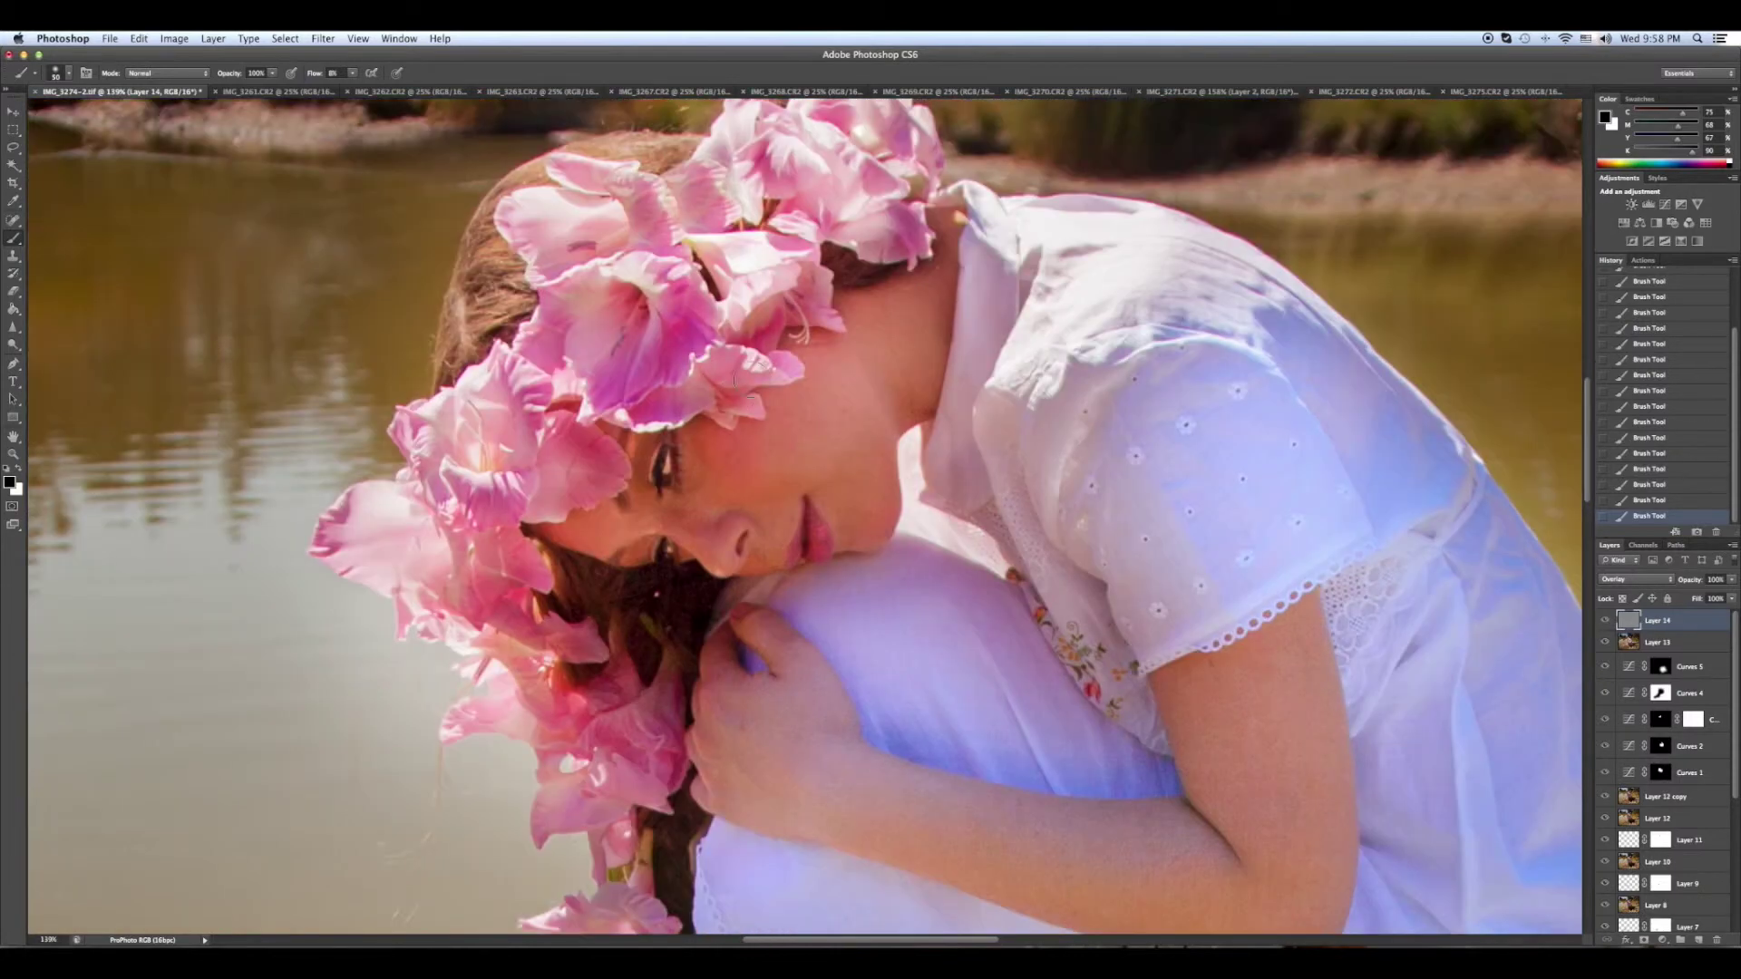
scroll(590, 529, "down", 2)
scroll(626, 529, "down", 3)
scroll(659, 530, "down", 3)
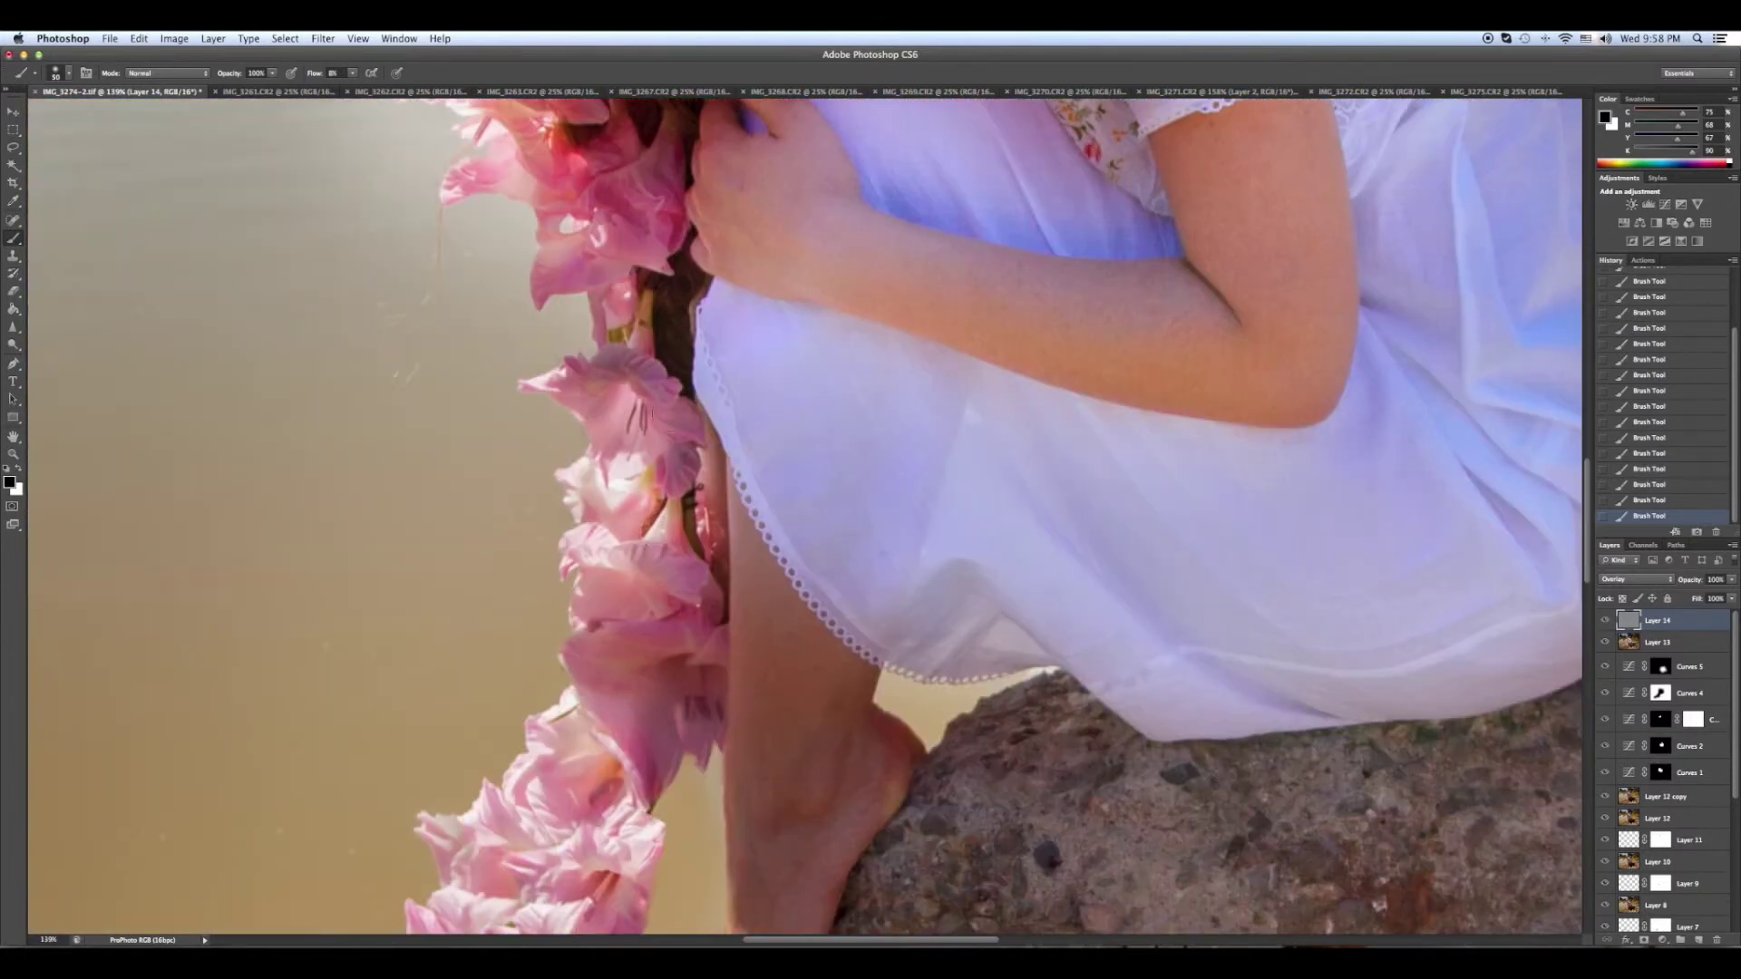
scroll(670, 508, "down", 3)
scroll(716, 453, "down", 4)
scroll(781, 379, "down", 3)
scroll(781, 379, "left", 1)
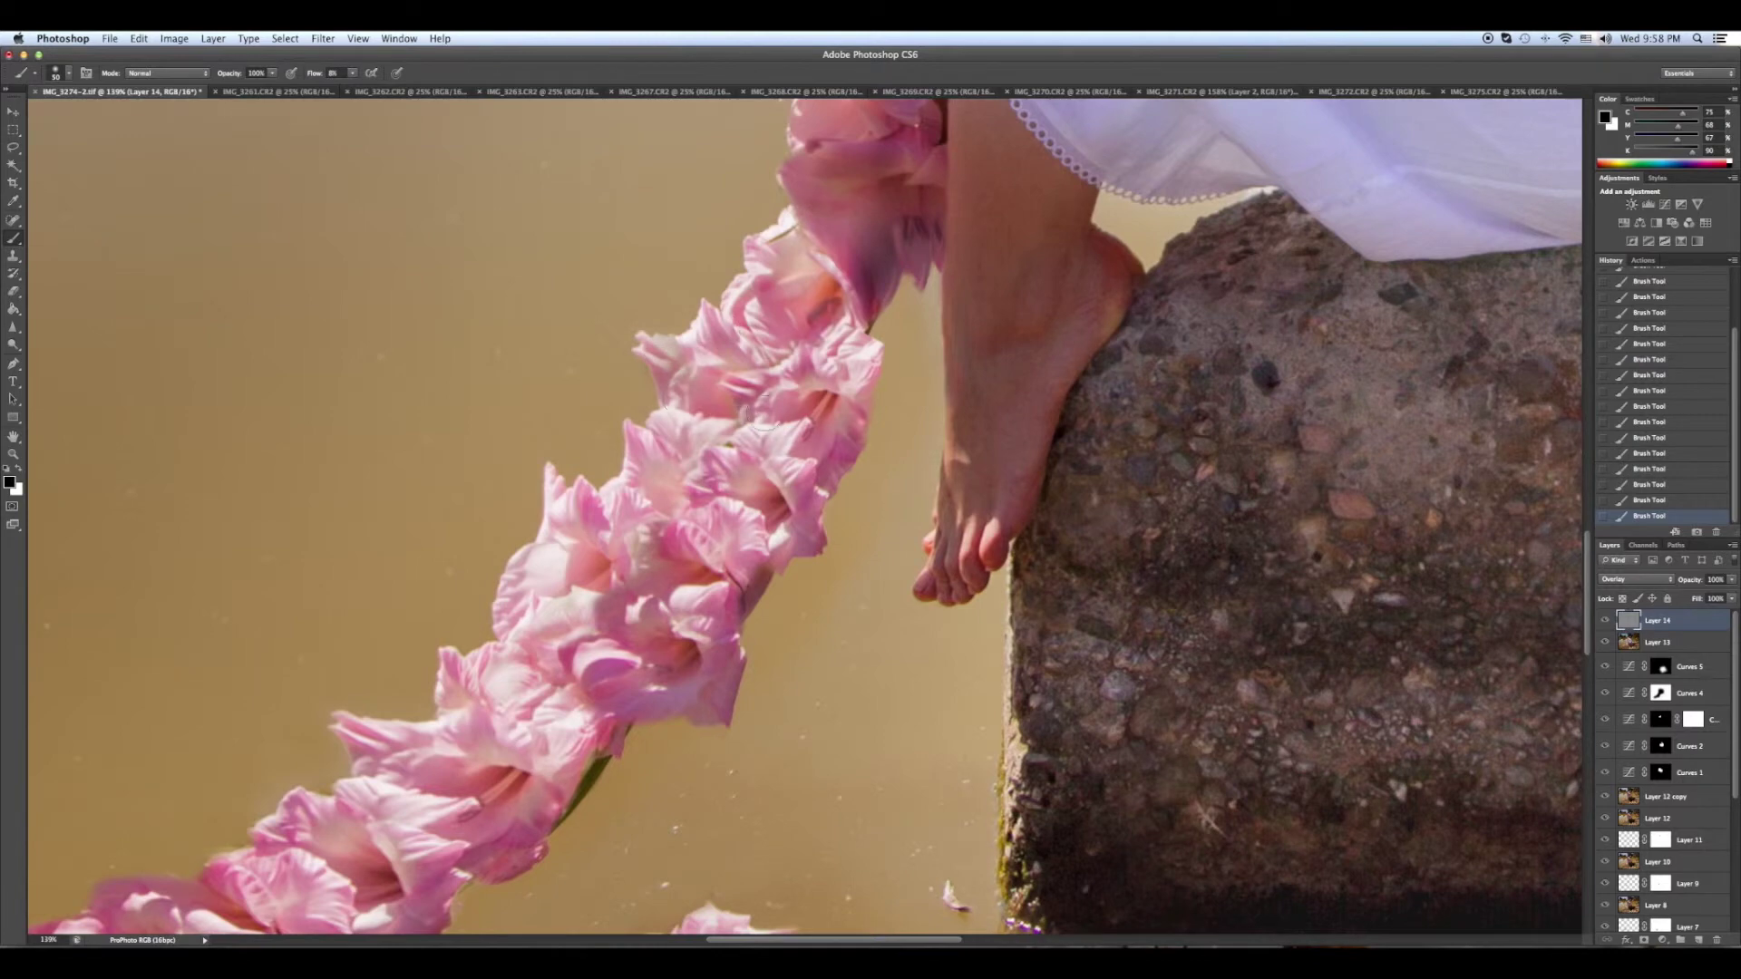
scroll(743, 426, "down", 1)
scroll(707, 471, "left", 3)
scroll(693, 496, "down", 2)
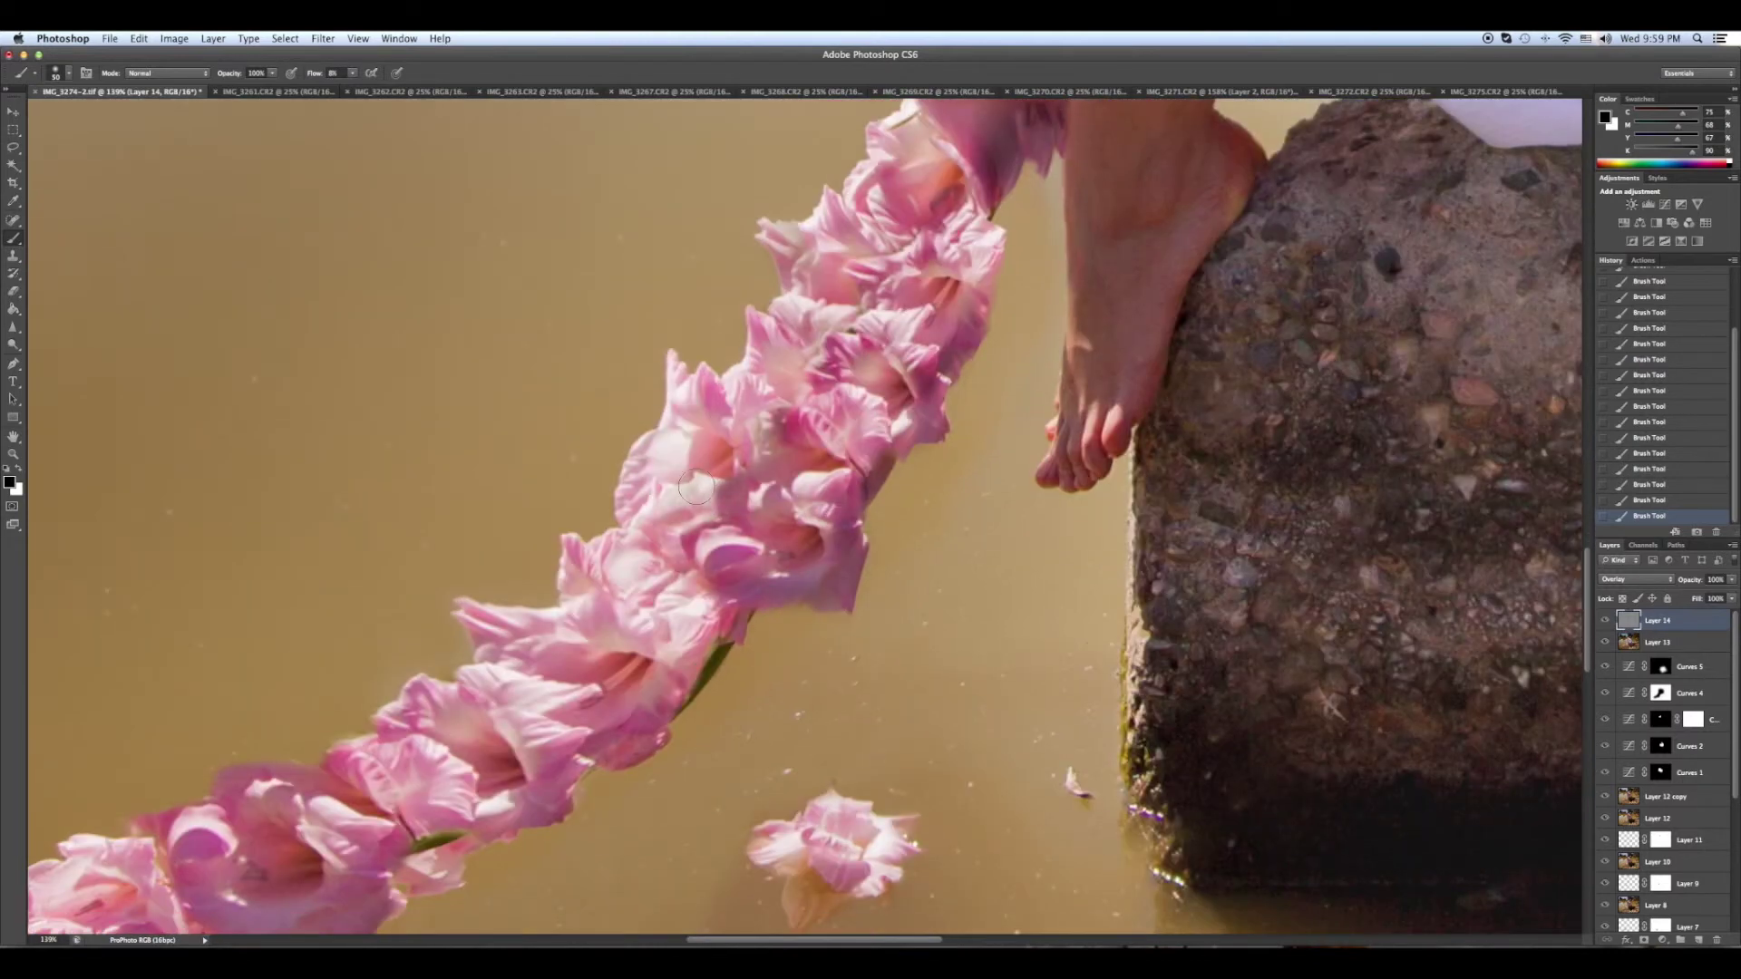
scroll(717, 497, "down", 3)
scroll(721, 497, "left", 3)
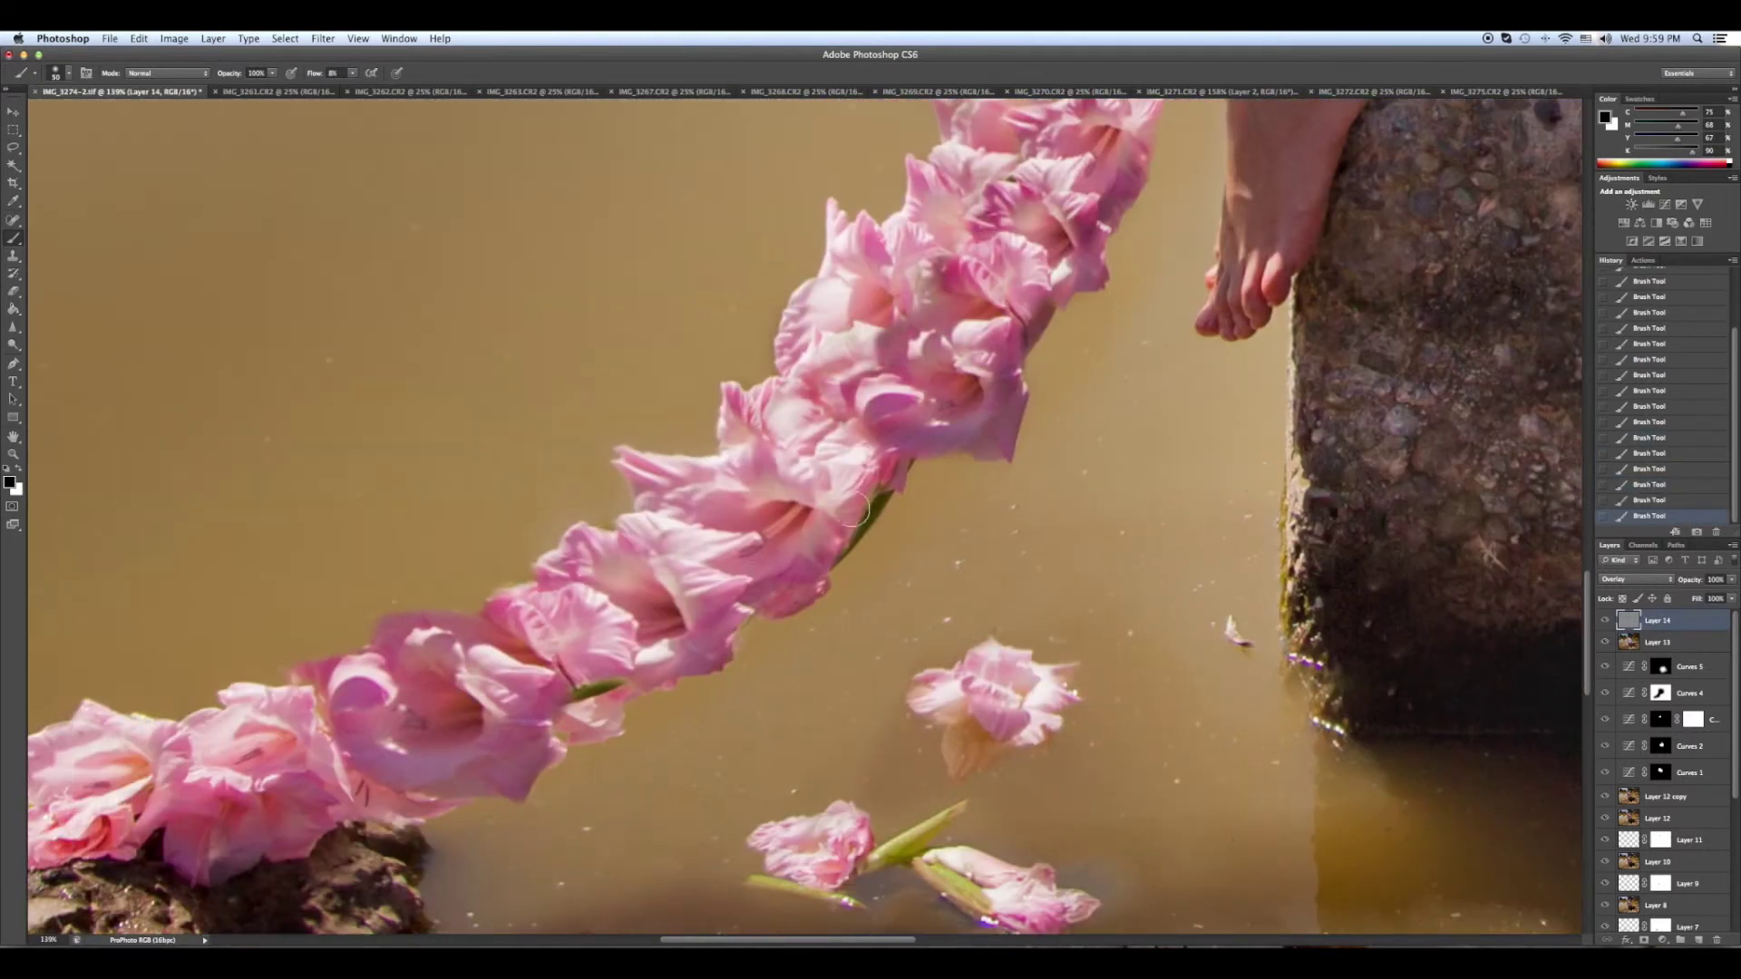
scroll(753, 544, "left", 3)
scroll(752, 544, "down", 1)
scroll(793, 594, "down", 2)
scroll(793, 594, "left", 1)
scroll(792, 594, "left", 7)
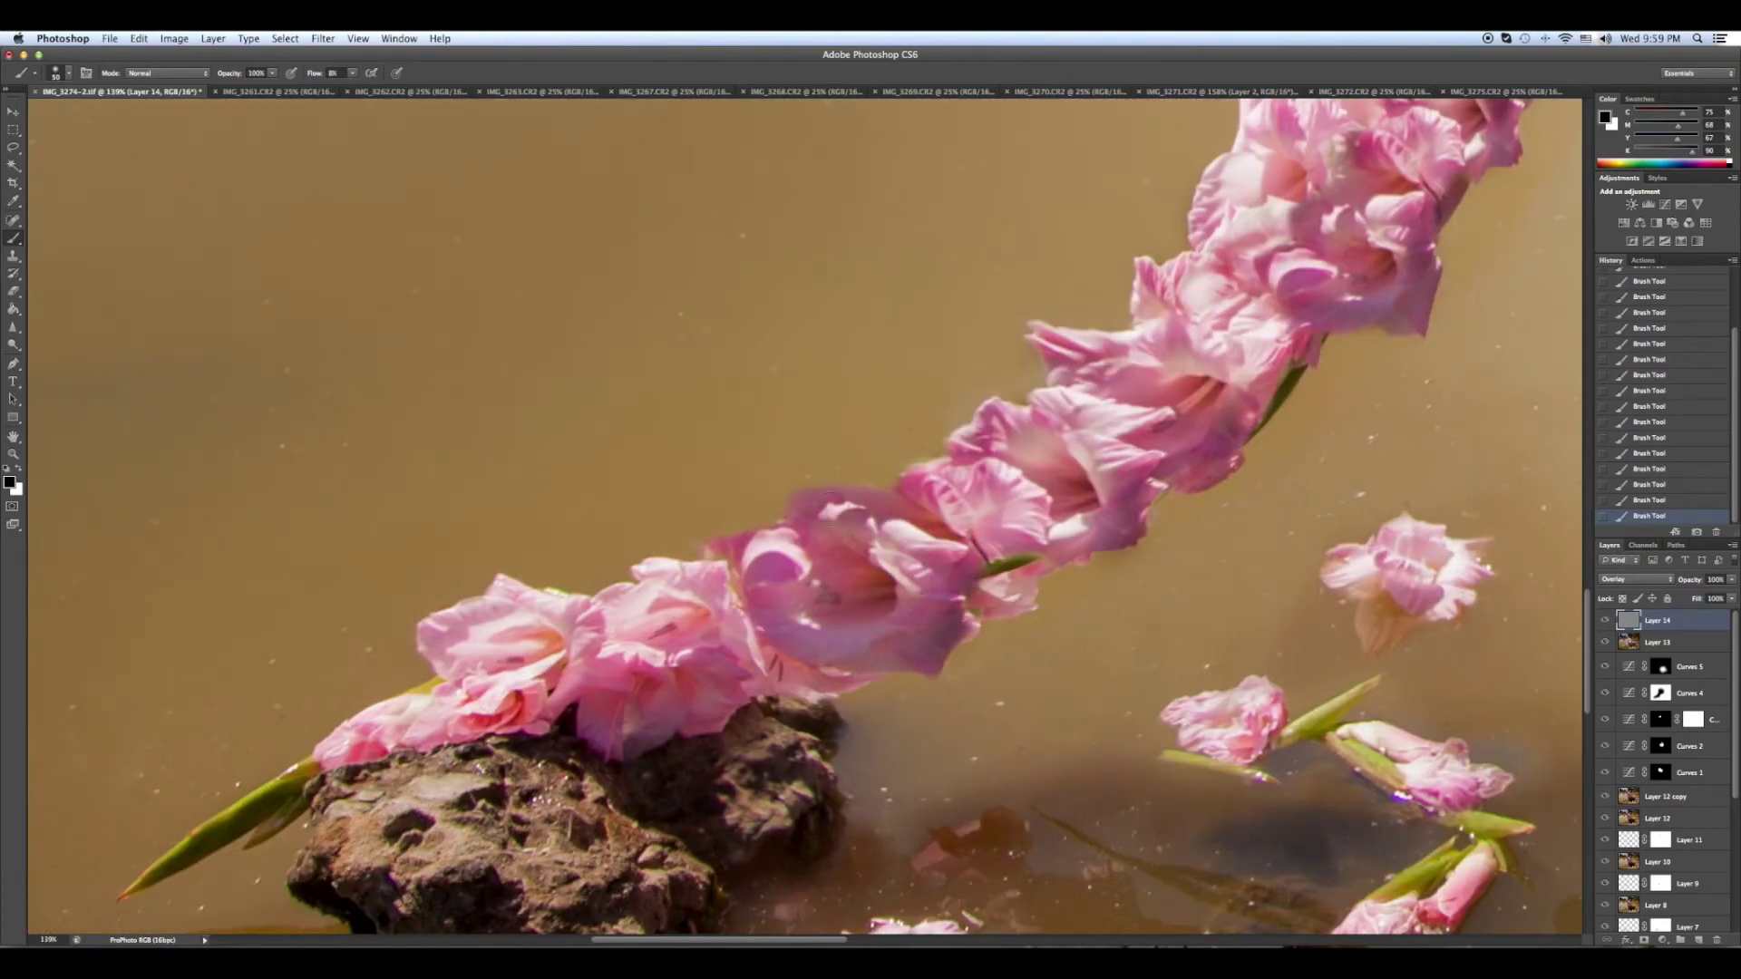
double_click(12, 437)
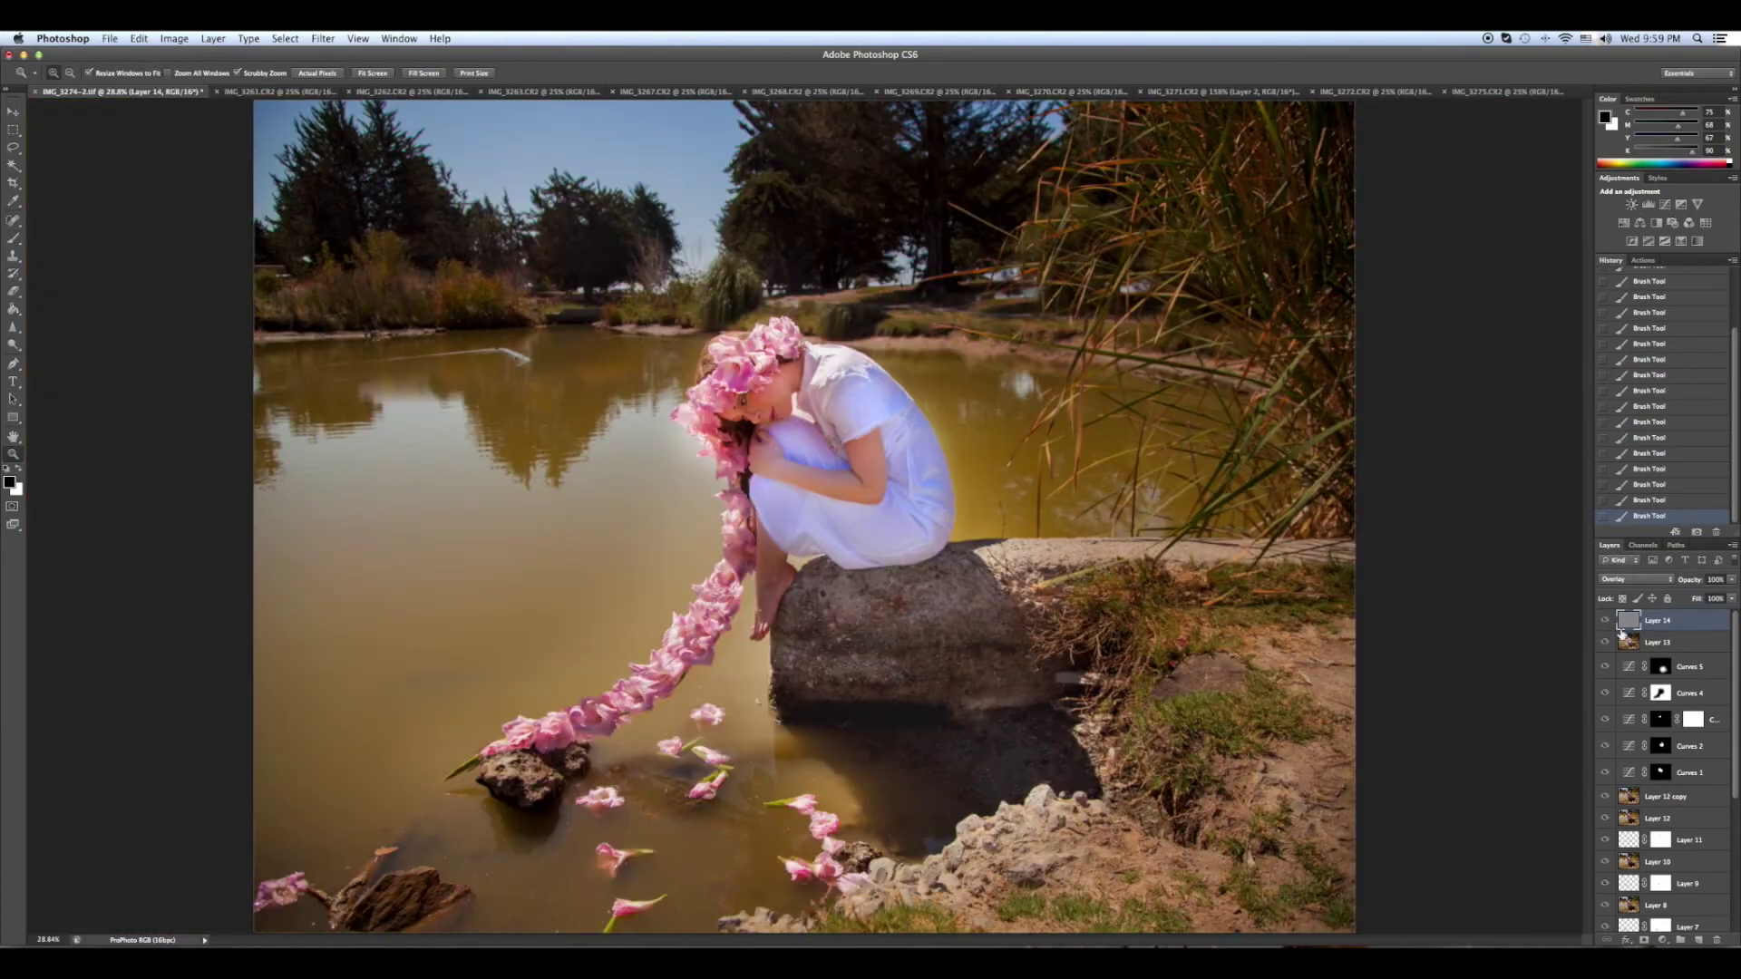